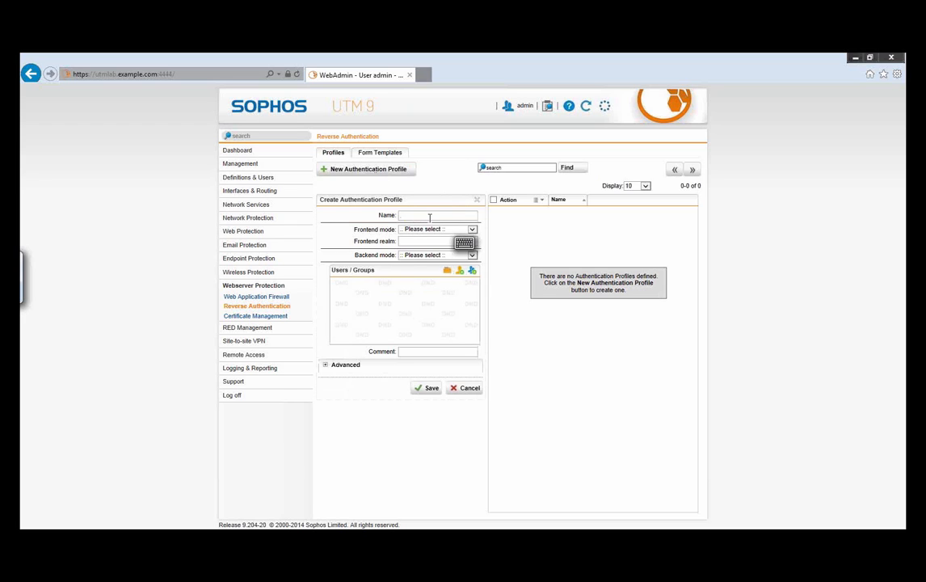
Step: Name the authentication profile "Exchange with OWA" and set its frontend mode to Form with the realm this_is_my_logon_form
{"action": "type", "text": "ge with OWA"}
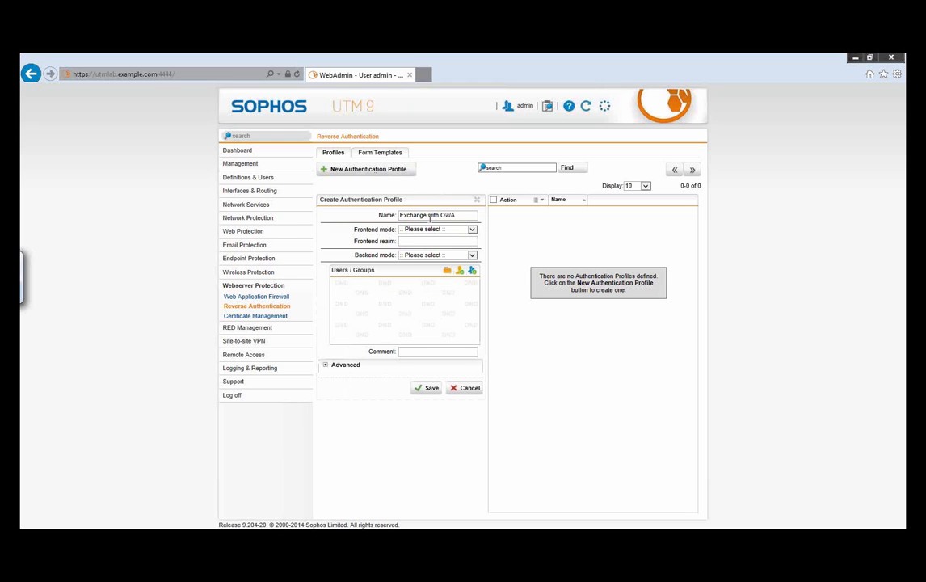
{"action": "left_click", "coordinate": [441, 231]}
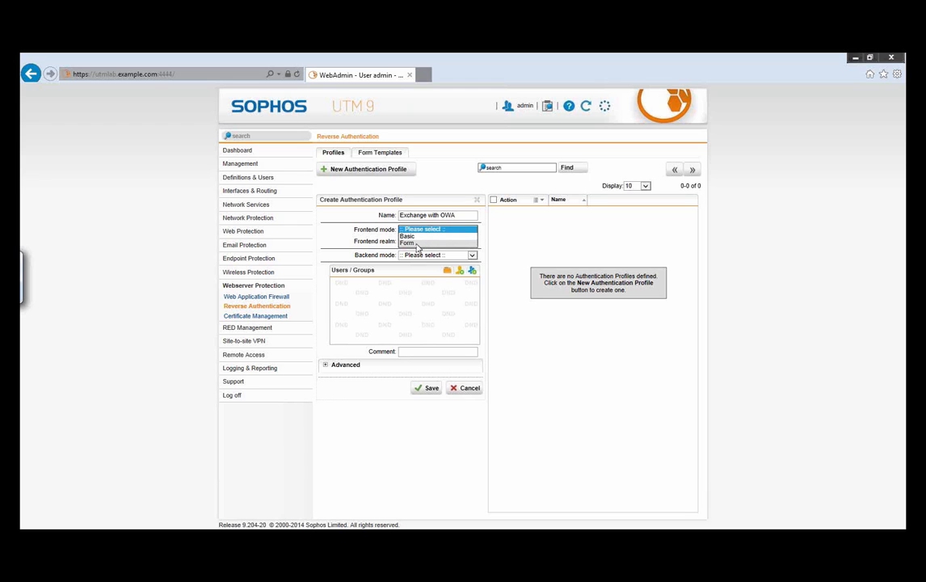
{"action": "left_click", "coordinate": [419, 244]}
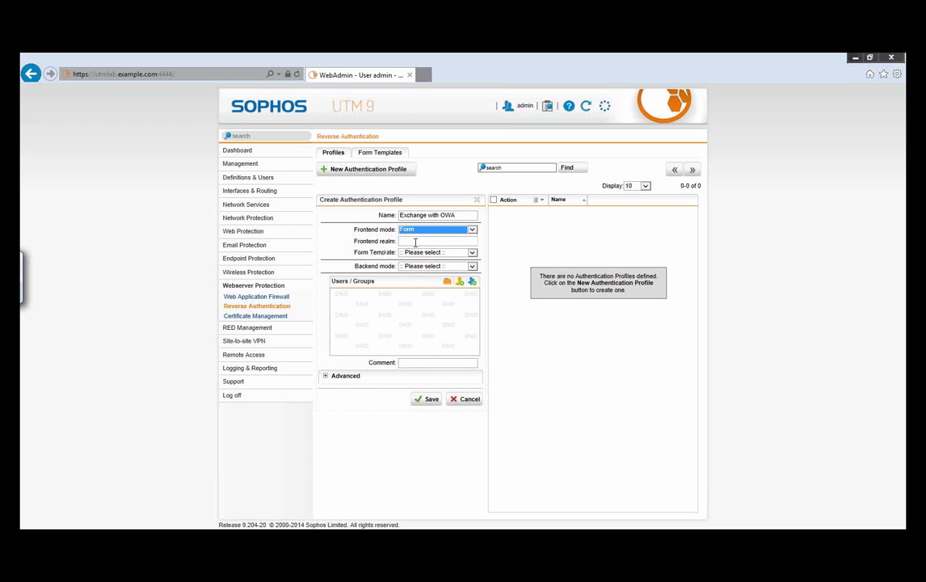
{"action": "left_click", "coordinate": [413, 241]}
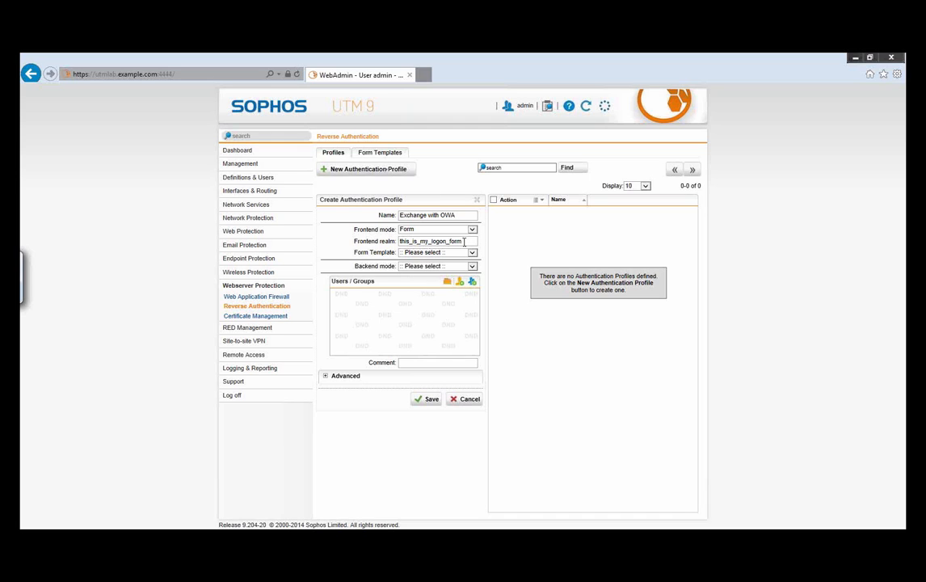
Step: Assign the Default Template as the form template and set the authentication profile's backend mode to Basic
{"action": "left_click", "coordinate": [439, 252]}
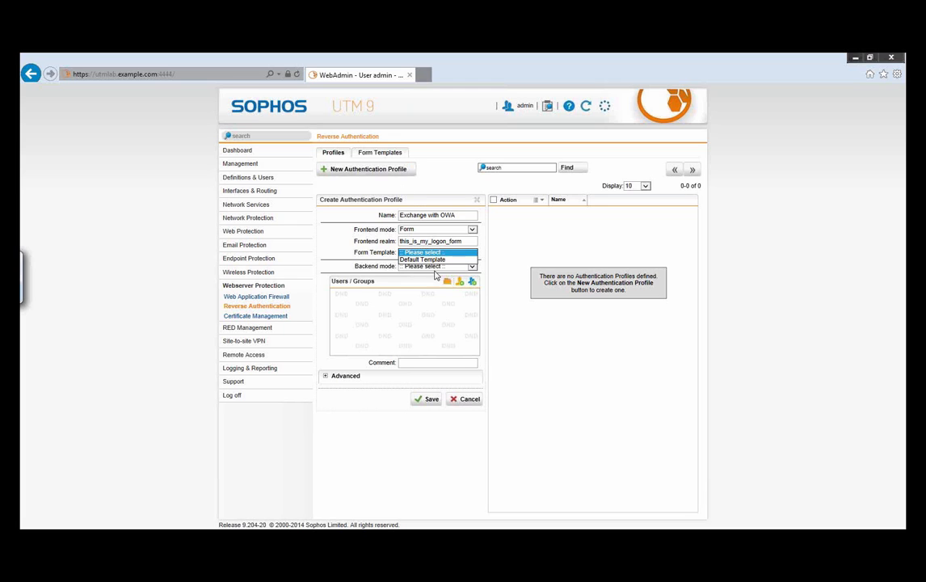
{"action": "left_click", "coordinate": [434, 260]}
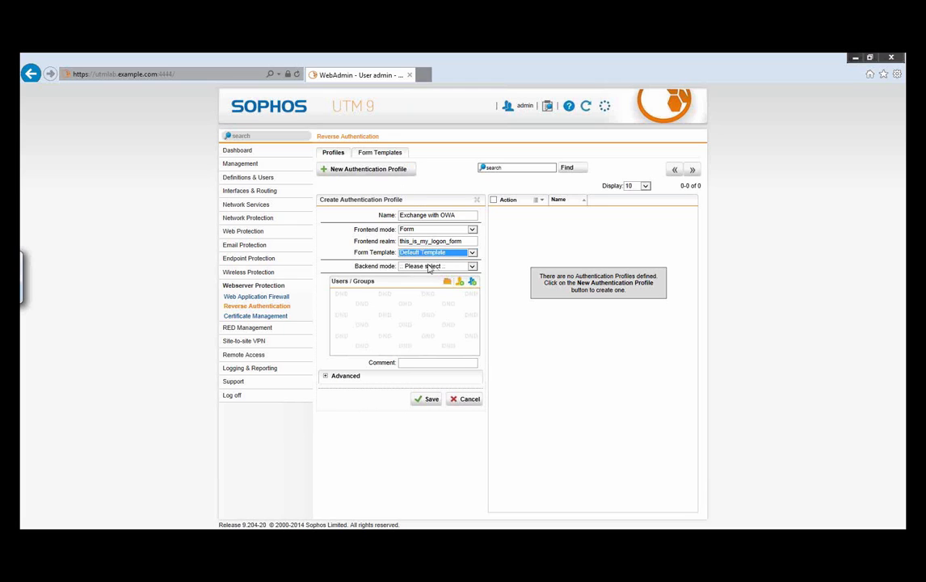
{"action": "left_click", "coordinate": [430, 266]}
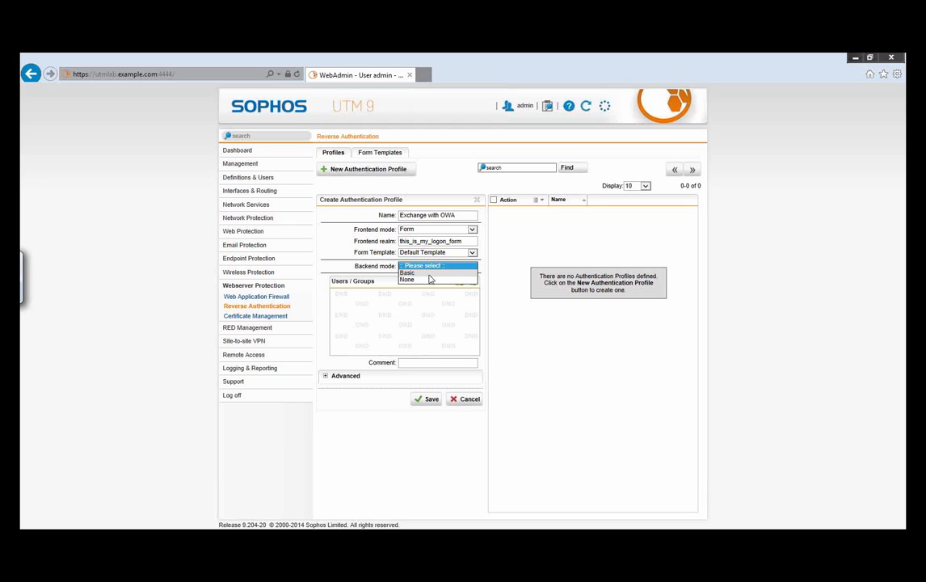
{"action": "left_click", "coordinate": [428, 273]}
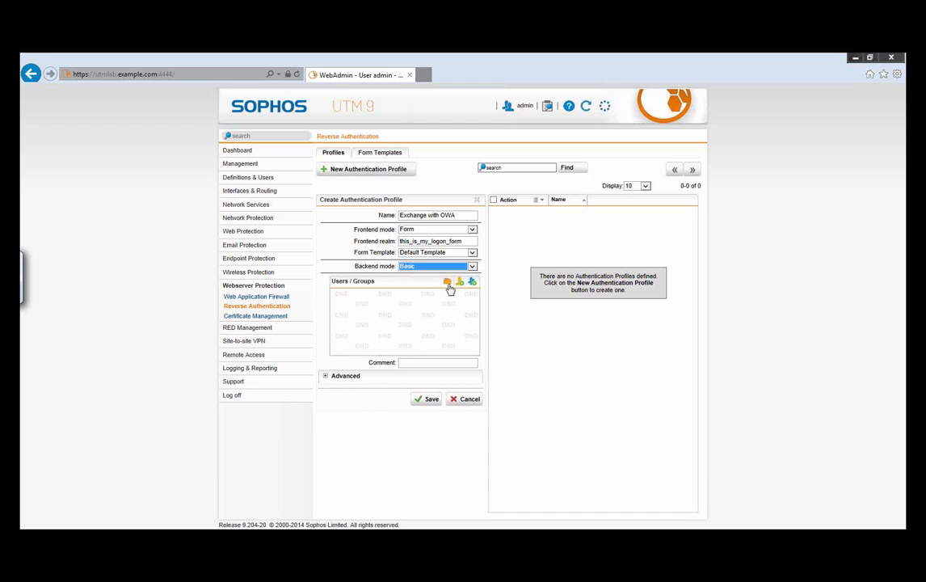
Step: Add the Active Directory Users group to the authentication profile's allowed users and save the profile
{"action": "left_click", "coordinate": [447, 282]}
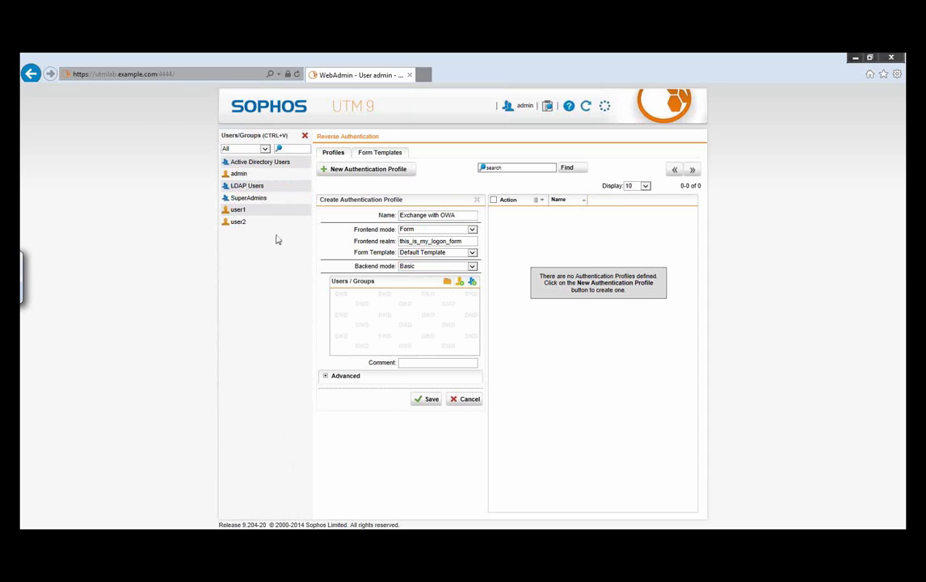
{"action": "left_click_drag", "start_coordinate": [248, 162], "coordinate": [385, 320]}
{"action": "left_click", "coordinate": [304, 135]}
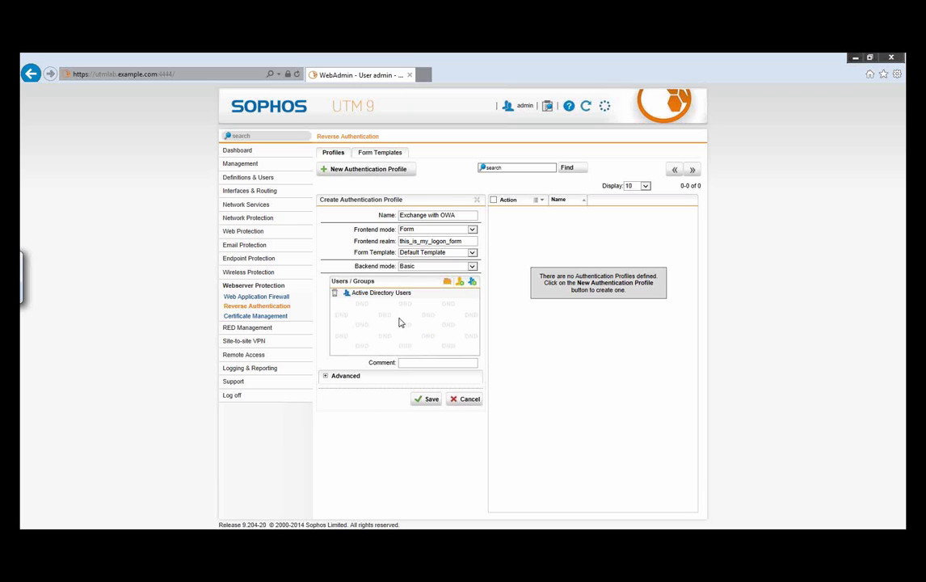
{"action": "left_click", "coordinate": [424, 404]}
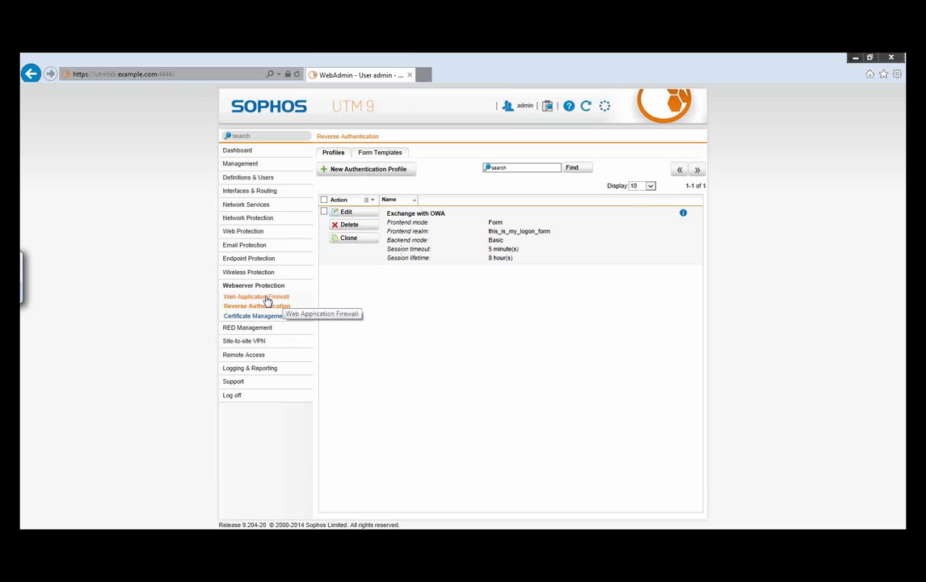
Step: Create a web application firewall profile named "Exchange with OWA" and set its mode to Reject
{"action": "left_click", "coordinate": [257, 299]}
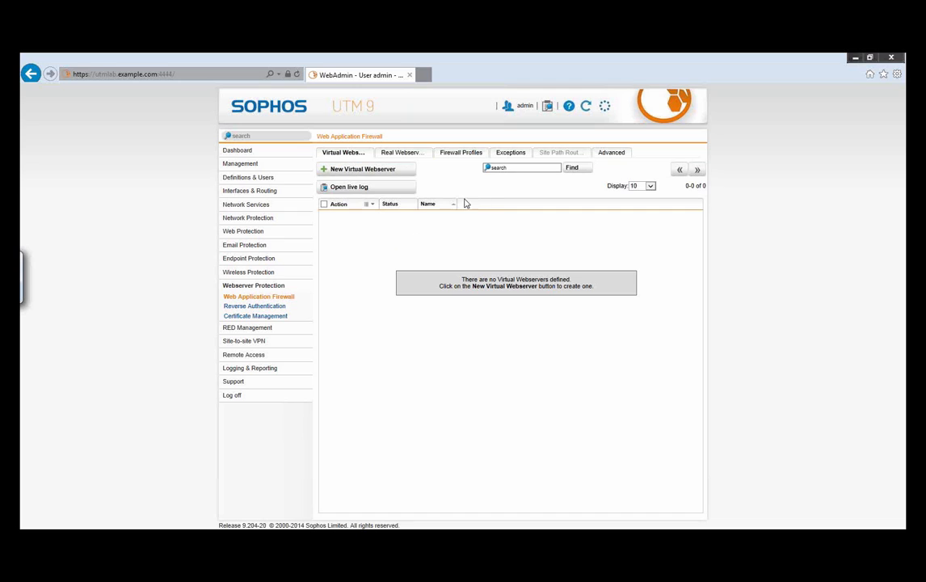
{"action": "left_click", "coordinate": [460, 156]}
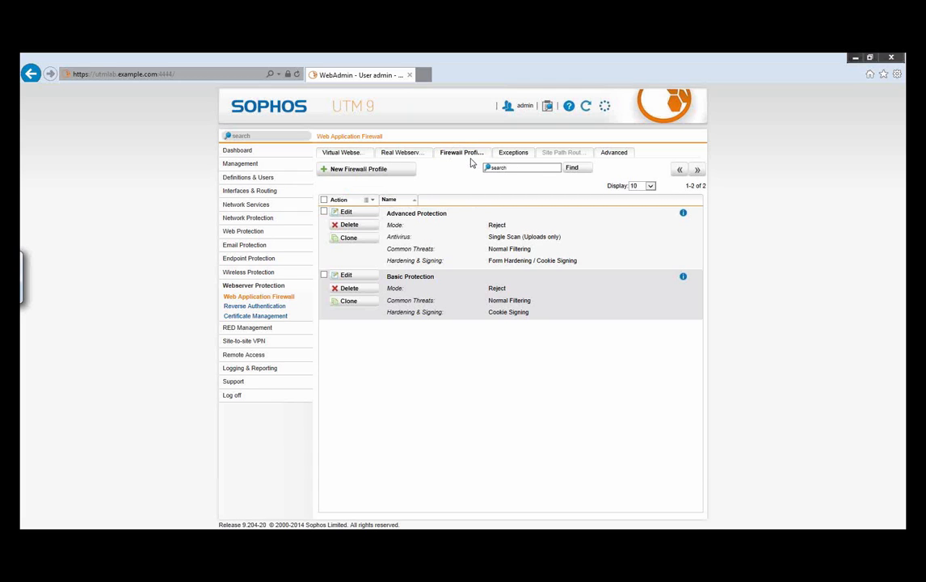
{"action": "left_click", "coordinate": [360, 171]}
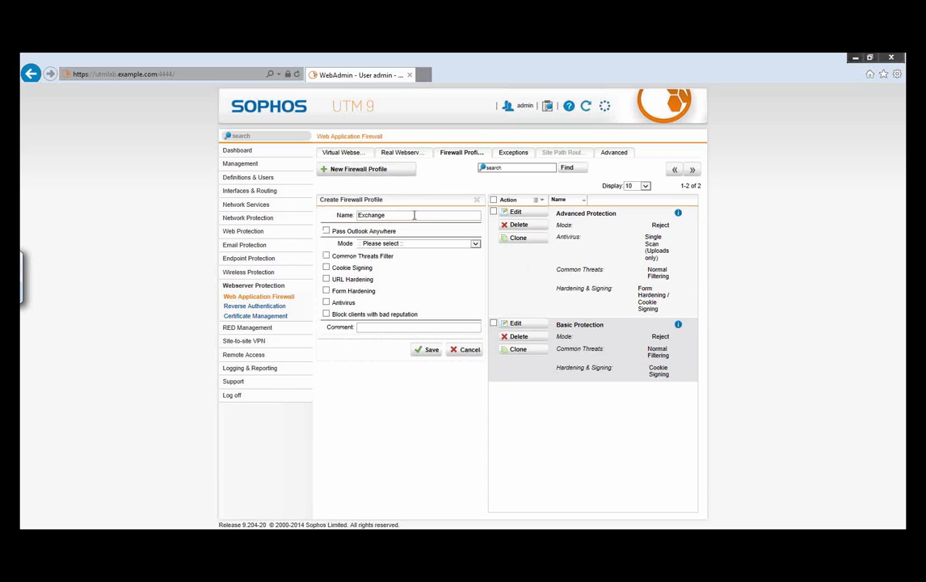
{"action": "type", "text": "Exchange with OWA"}
{"action": "left_click", "coordinate": [409, 243]}
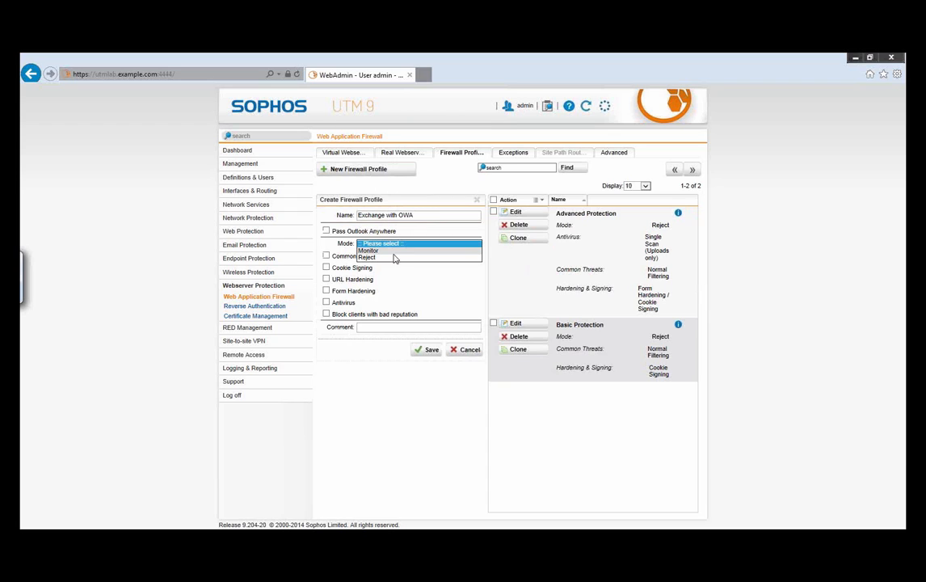
{"action": "left_click", "coordinate": [376, 257]}
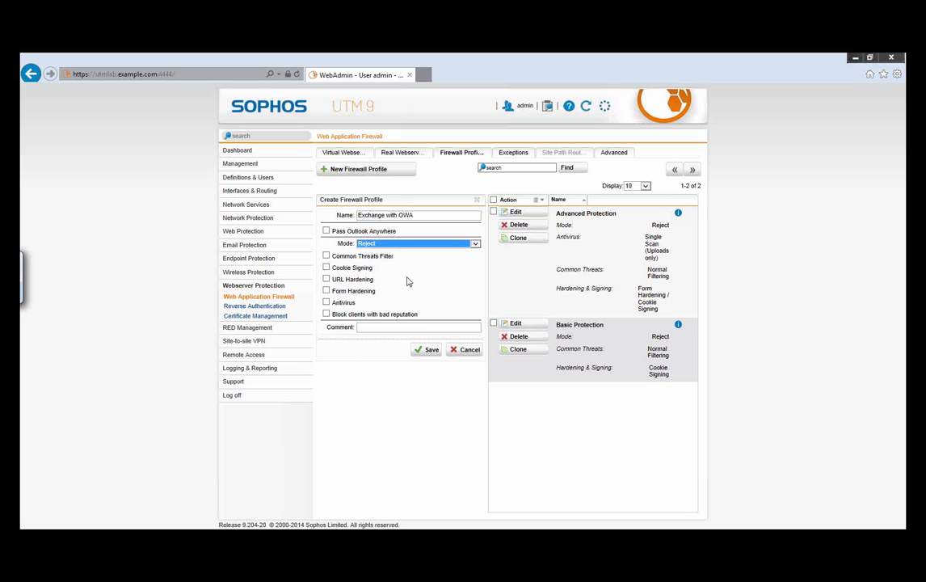
Step: Enable the Common Threats Filter for the profile and exclude the SQL Injection Attacks, XSS Attacks and Outbound categories
{"action": "left_click", "coordinate": [327, 268]}
{"action": "left_click", "coordinate": [326, 256]}
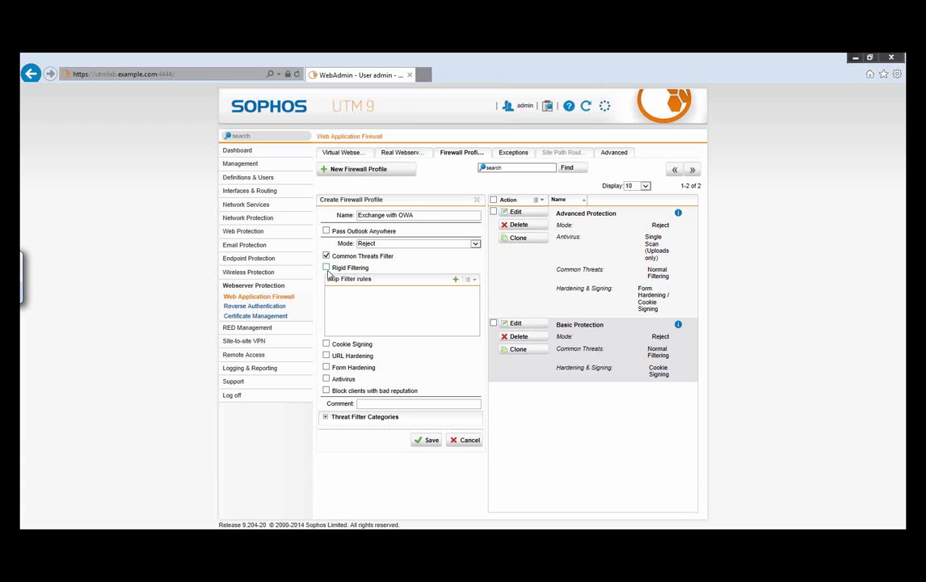
{"action": "left_click", "coordinate": [326, 419]}
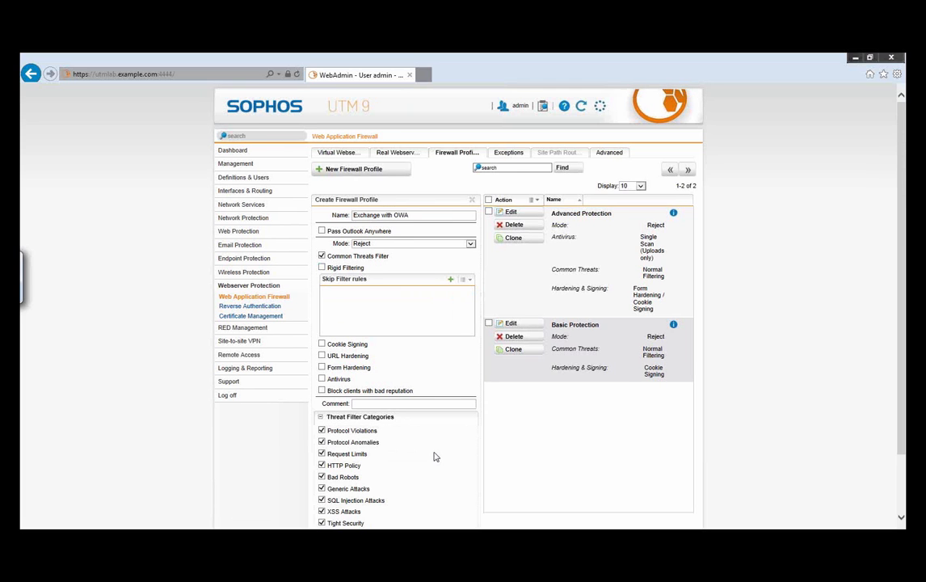
{"action": "scroll", "coordinate": [435, 412], "scroll_direction": "down", "scroll_amount": 1}
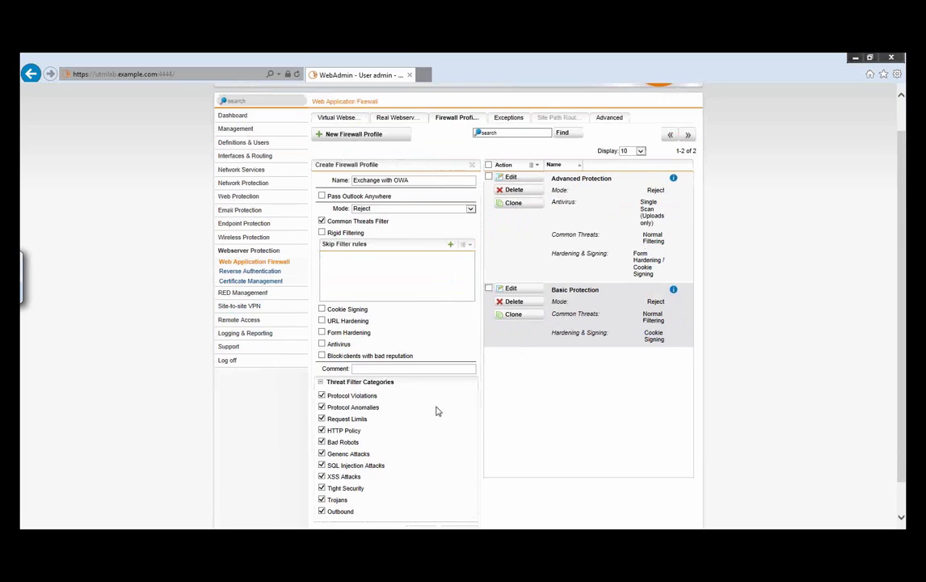
{"action": "scroll", "coordinate": [435, 411], "scroll_direction": "down", "scroll_amount": 1}
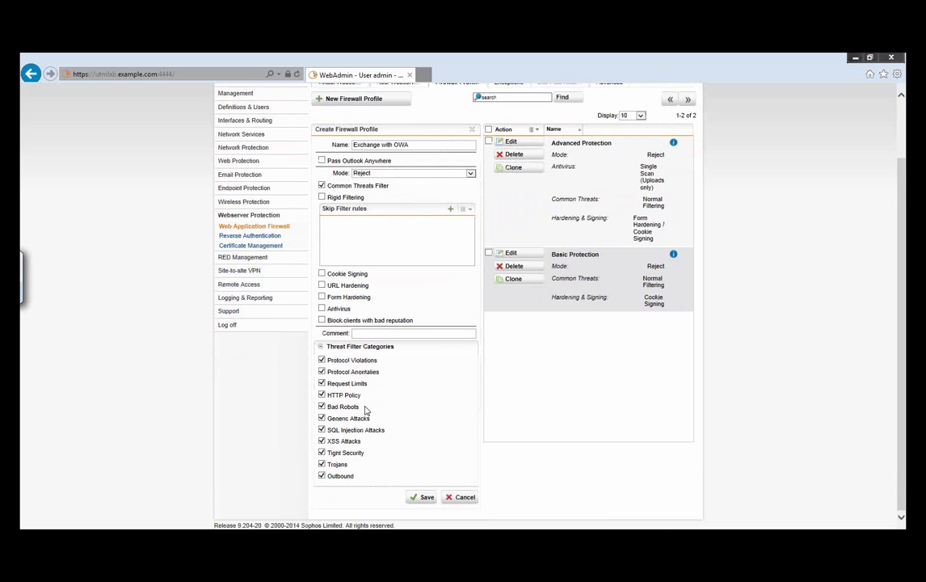
{"action": "left_click", "coordinate": [322, 441]}
{"action": "left_click", "coordinate": [321, 430]}
{"action": "left_click", "coordinate": [321, 441]}
{"action": "left_click", "coordinate": [321, 477]}
Step: Enable URL Hardening with manually specified entry URLs /owa and /ecp
{"action": "left_click", "coordinate": [322, 286]}
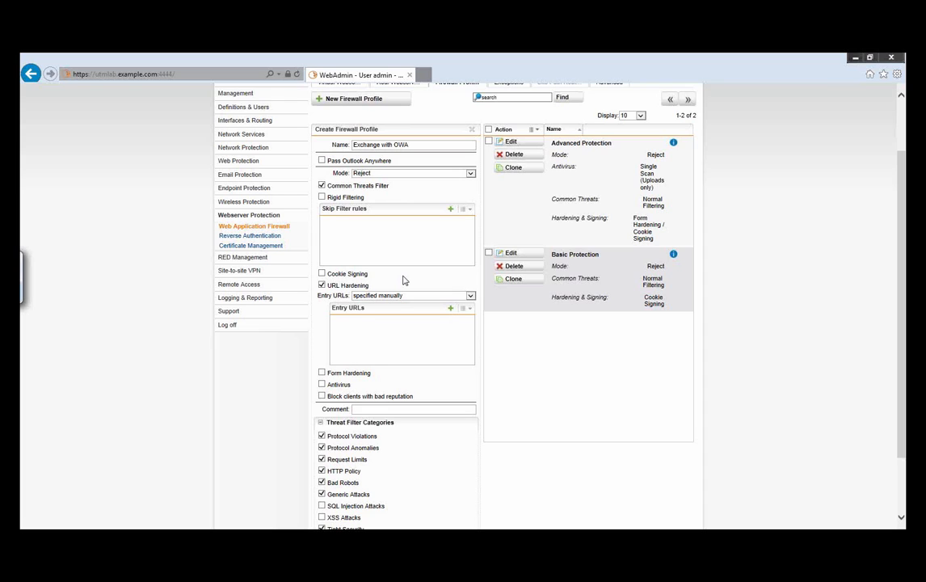
{"action": "left_click", "coordinate": [438, 297]}
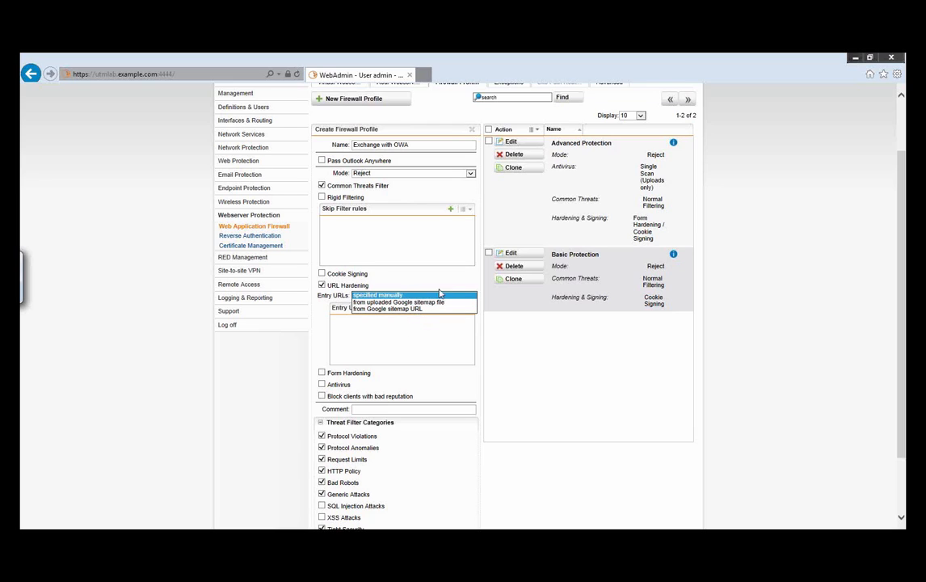
{"action": "left_click", "coordinate": [430, 297]}
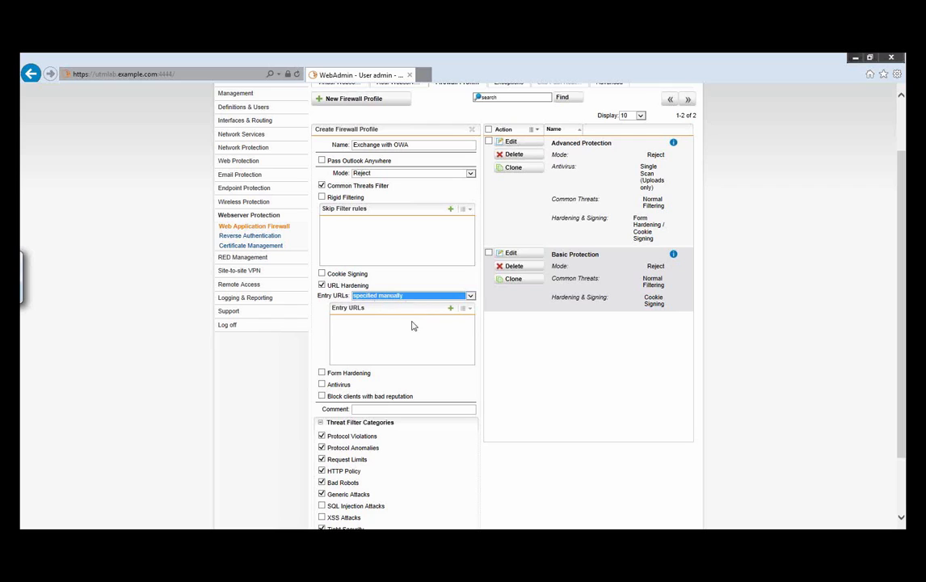
{"action": "left_click", "coordinate": [452, 311]}
{"action": "type", "text": "/owa/"}
{"action": "key", "text": "BackSpace"}
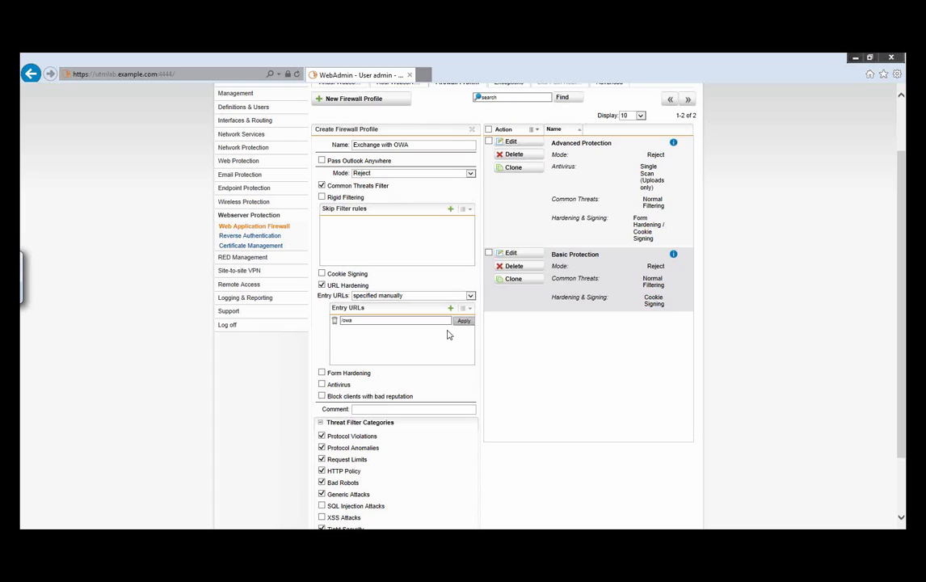
{"action": "left_click", "coordinate": [461, 321]}
{"action": "left_click", "coordinate": [451, 307]}
{"action": "type", "text": "/ecp/"}
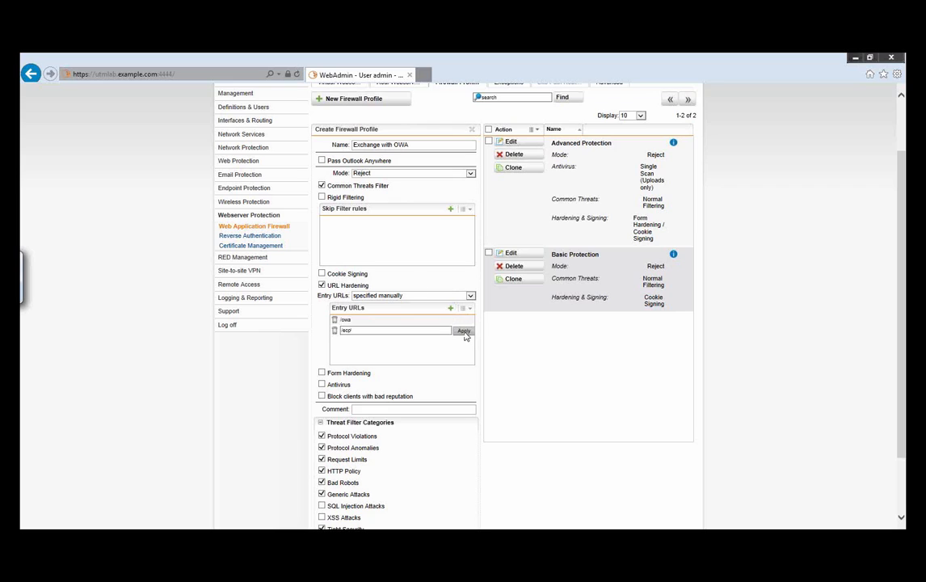
{"action": "left_click", "coordinate": [463, 331]}
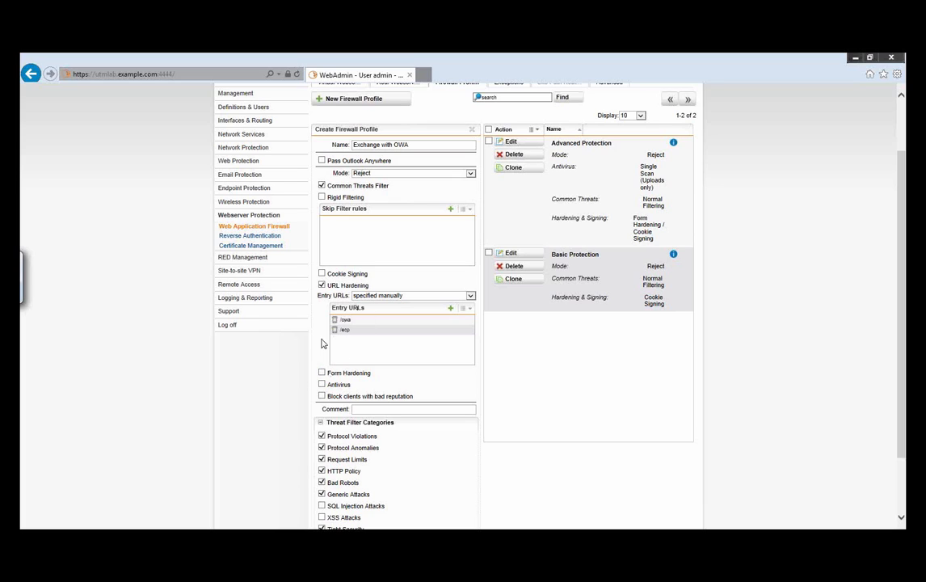
Step: Enable Antivirus with Dual Scan for uploads and downloads and save the firewall profile
{"action": "left_click", "coordinate": [322, 385]}
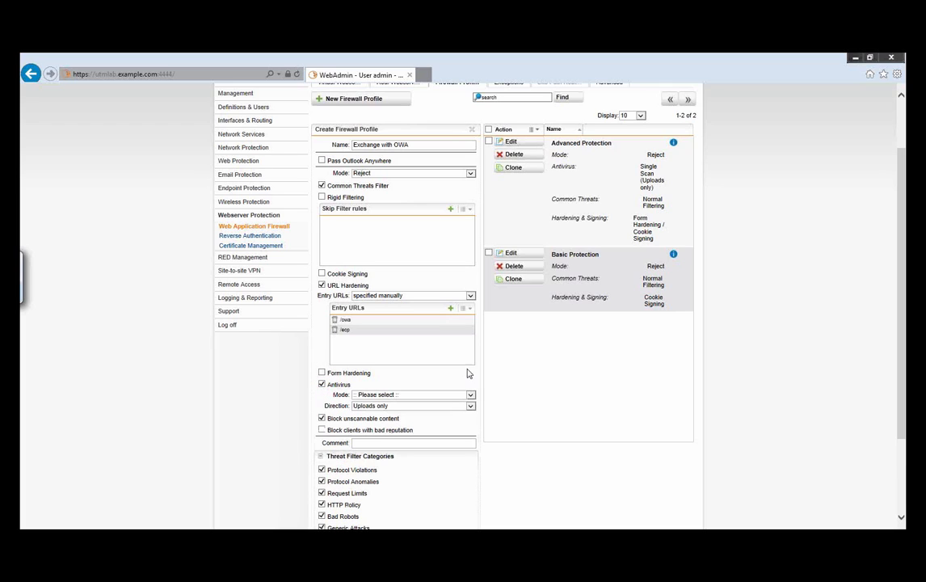
{"action": "left_click", "coordinate": [415, 395]}
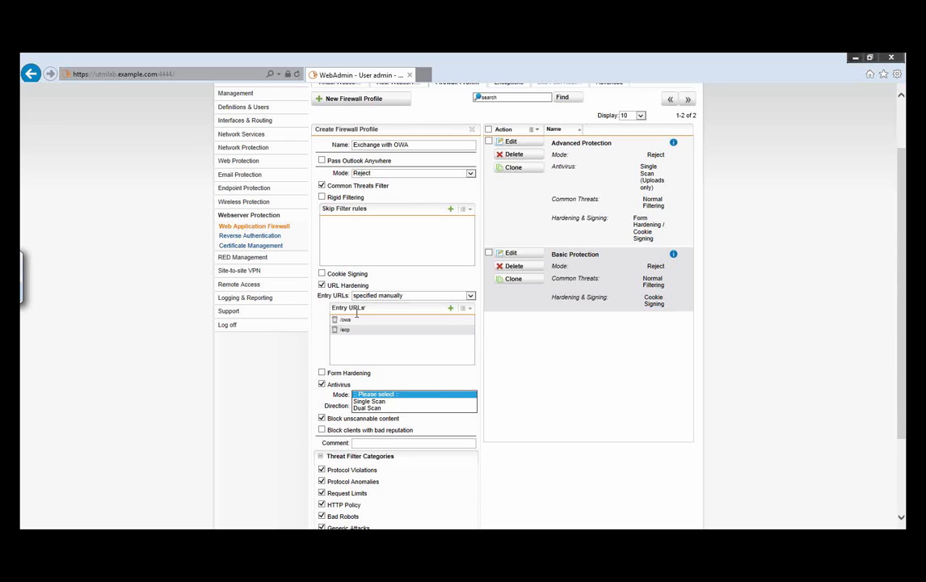
{"action": "left_click", "coordinate": [375, 409]}
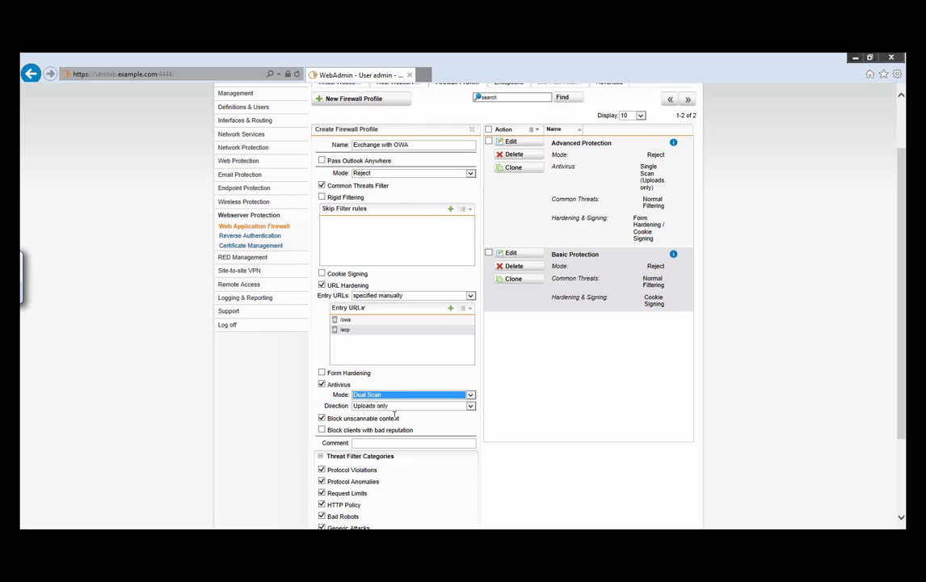
{"action": "left_click", "coordinate": [471, 406]}
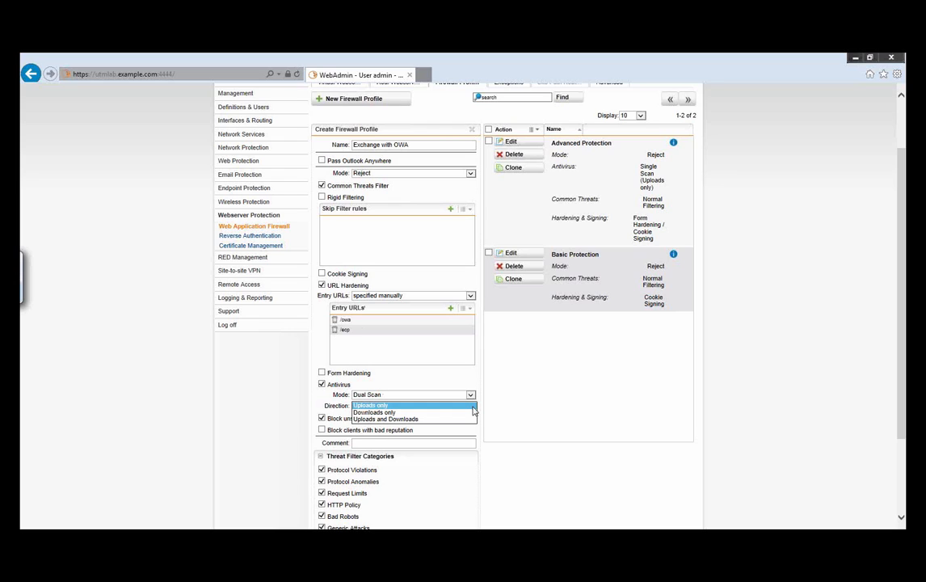
{"action": "left_click", "coordinate": [408, 419]}
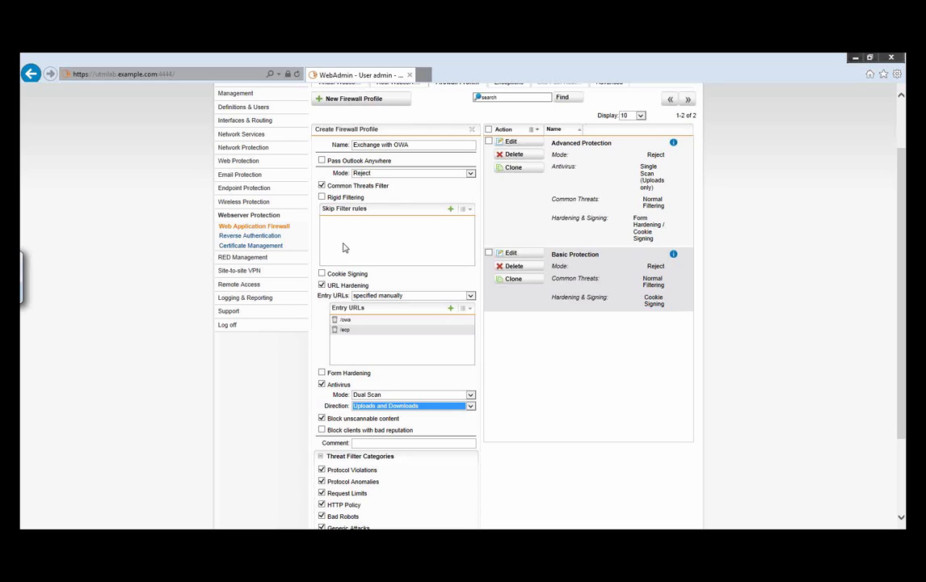
{"action": "left_click", "coordinate": [319, 458]}
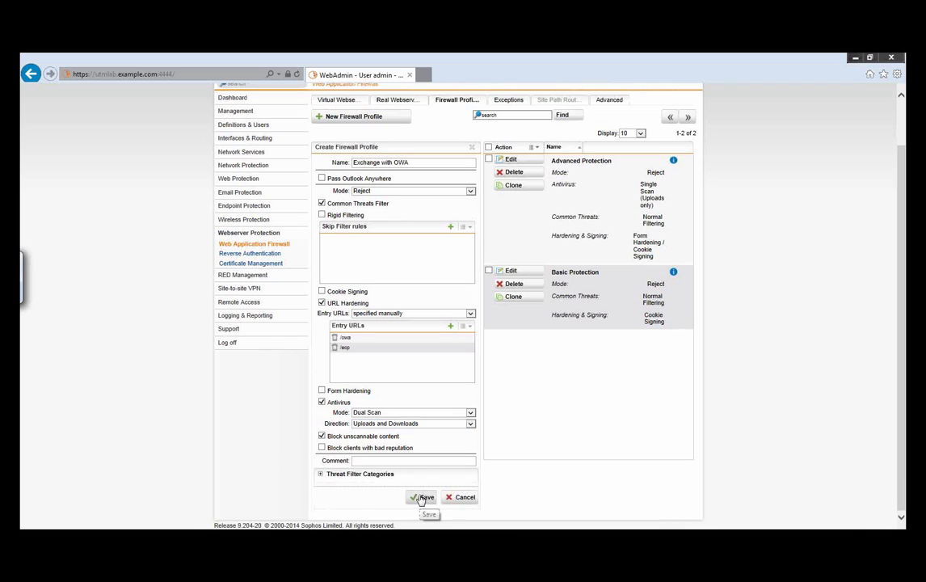
{"action": "left_click", "coordinate": [423, 496]}
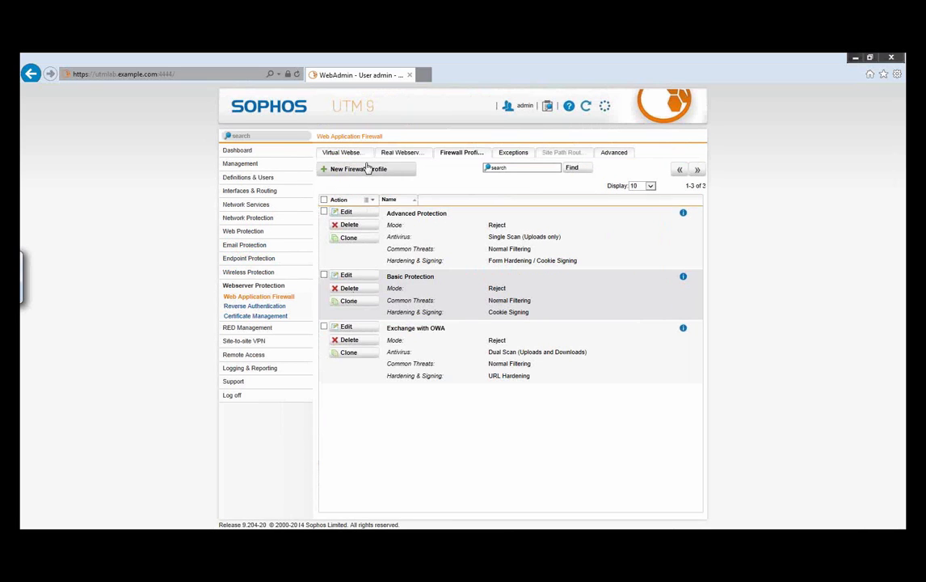
Step: Add skip filter rules 960015 and 981203 to the Exchange with OWA firewall profile
{"action": "left_click", "coordinate": [346, 326]}
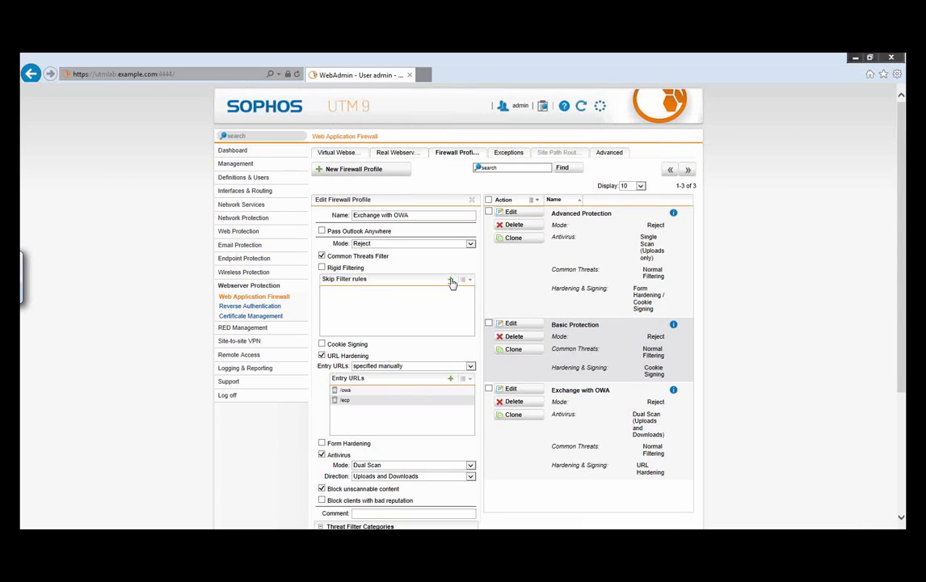
{"action": "left_click", "coordinate": [450, 279]}
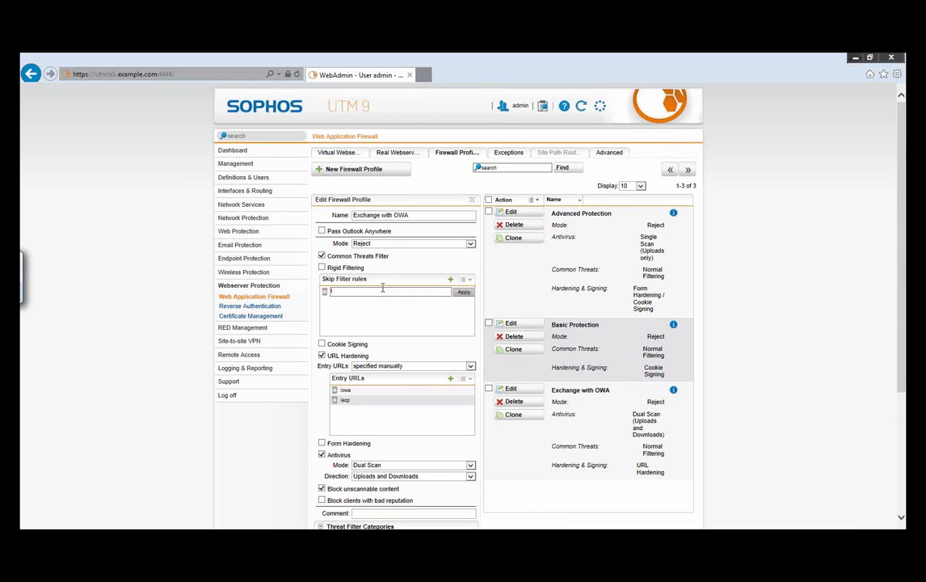
{"action": "type", "text": "960015"}
{"action": "left_click", "coordinate": [465, 292]}
{"action": "left_click", "coordinate": [451, 280]}
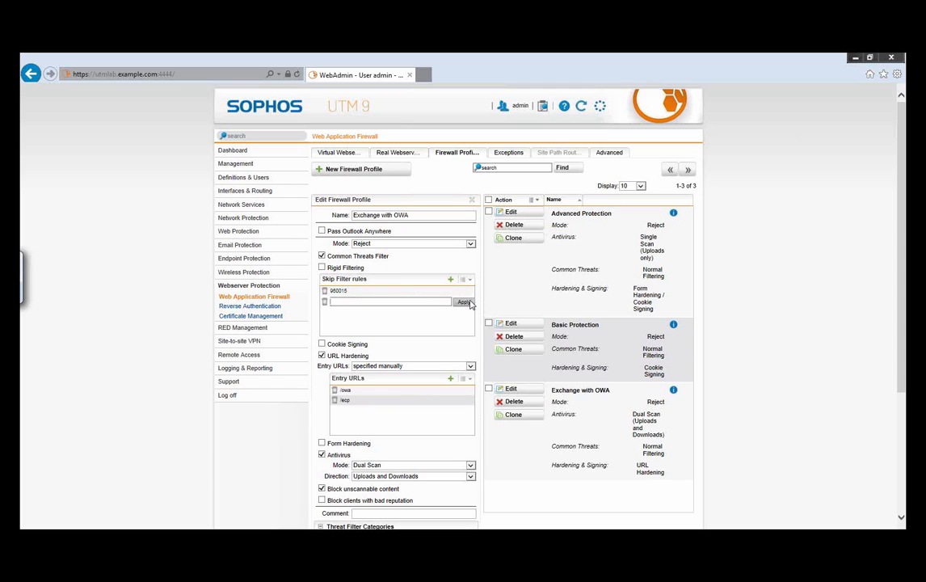
{"action": "type", "text": "981203"}
{"action": "left_click", "coordinate": [463, 302]}
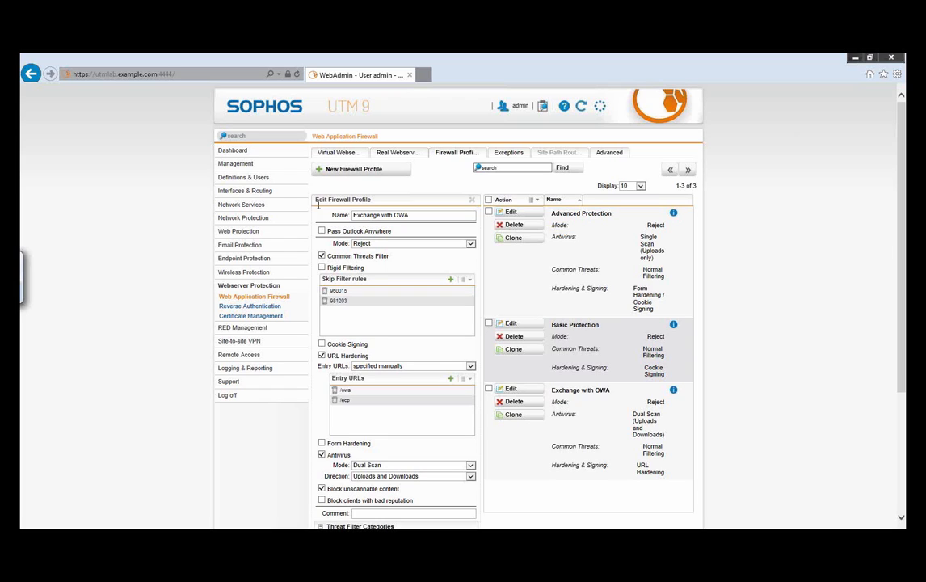
Step: Enable Rigid Filtering for the Exchange with OWA firewall profile and save it
{"action": "left_click", "coordinate": [323, 267]}
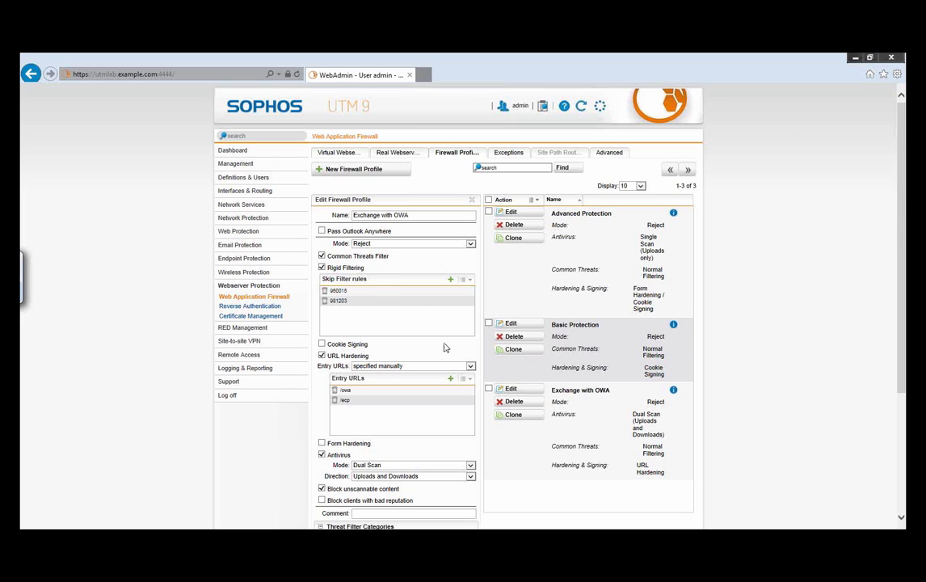
{"action": "scroll", "coordinate": [444, 347], "scroll_direction": "down", "scroll_amount": 1}
{"action": "scroll", "coordinate": [446, 328], "scroll_direction": "down", "scroll_amount": 4}
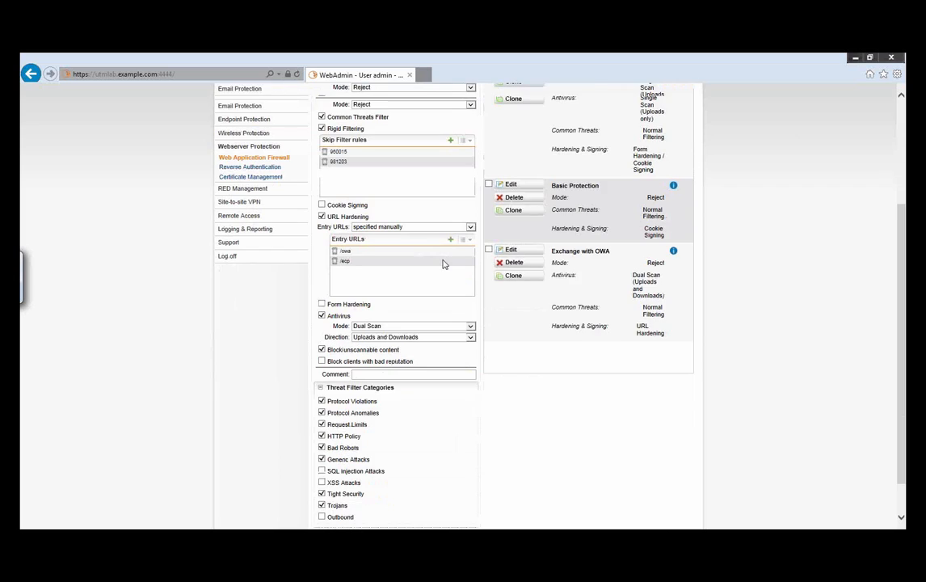
{"action": "left_click", "coordinate": [423, 497]}
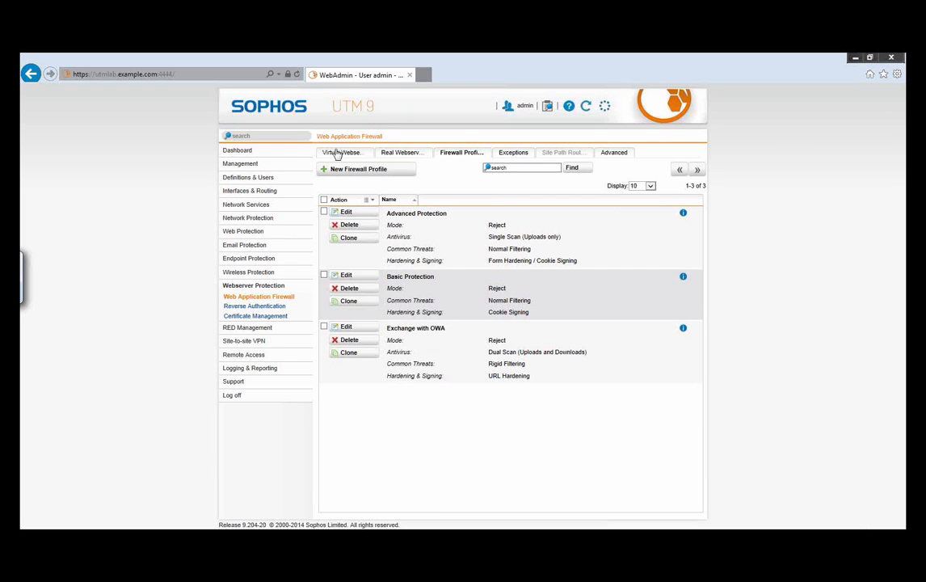
Step: Start a new virtual webserver named "Exchange OWA" on the External (WAN) [192.168.61.129] address interface
{"action": "left_click", "coordinate": [340, 155]}
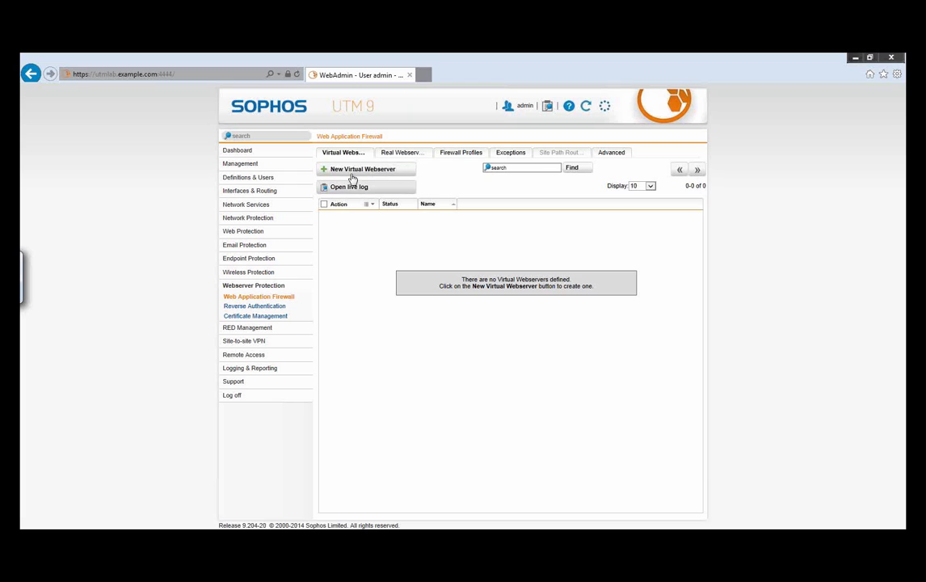
{"action": "left_click", "coordinate": [366, 171]}
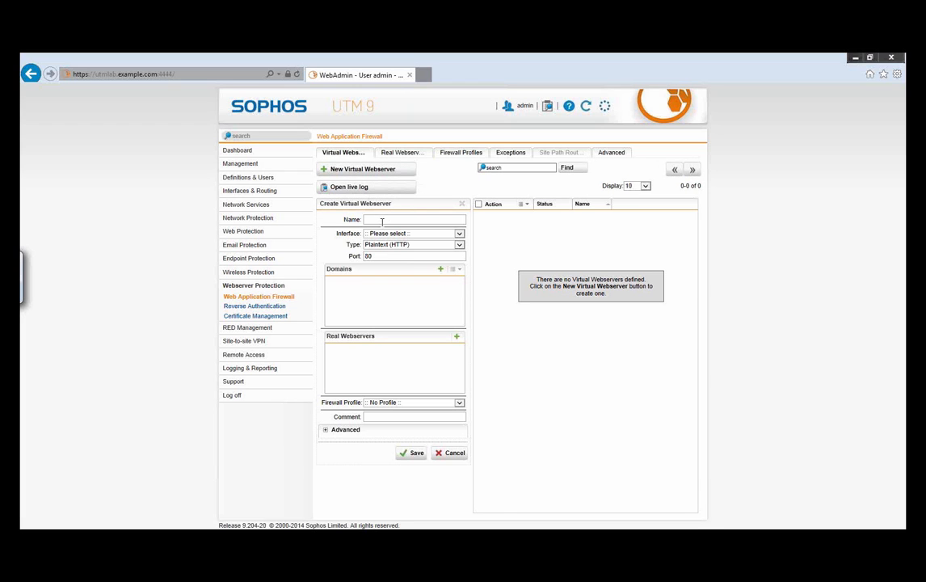
{"action": "type", "text": "Exchange OWA"}
{"action": "left_click", "coordinate": [446, 235]}
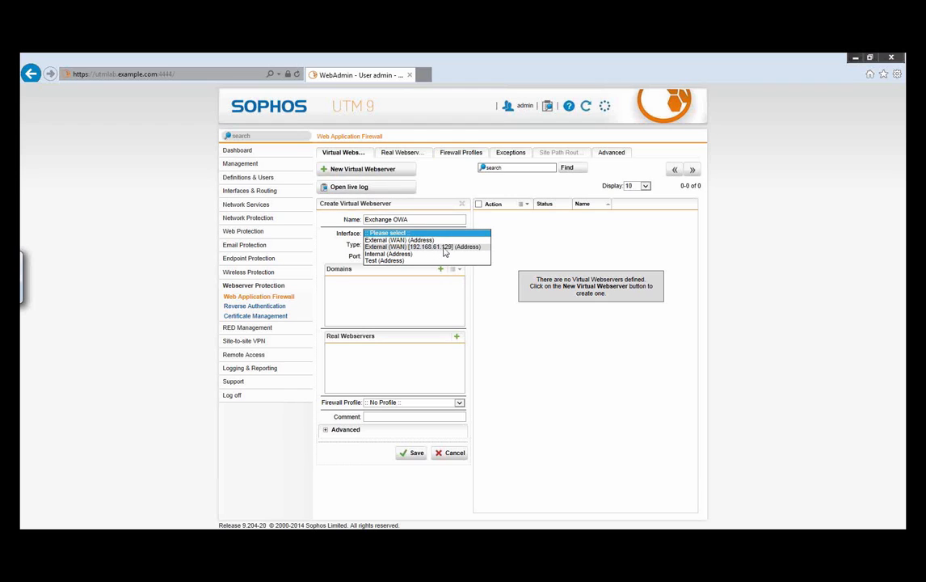
{"action": "left_click", "coordinate": [442, 248]}
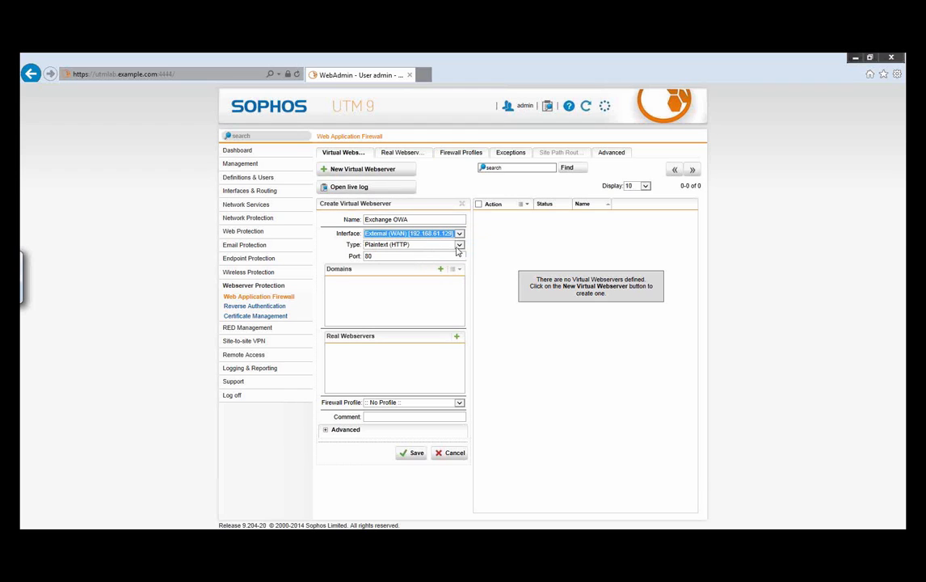
Step: Set the virtual webserver's type to Encrypted (HTTPS) and assign the webmail.example.com certificate
{"action": "left_click", "coordinate": [457, 247]}
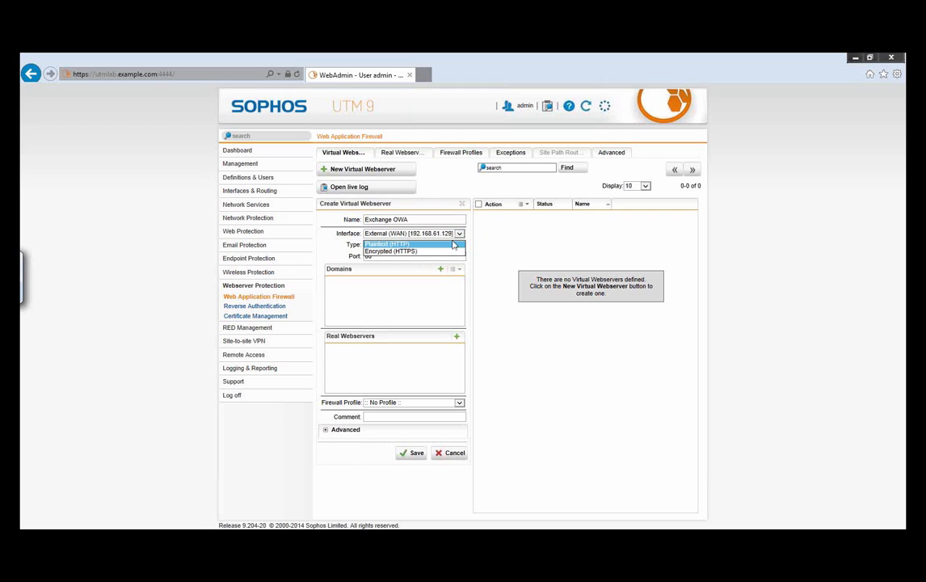
{"action": "left_click", "coordinate": [408, 252]}
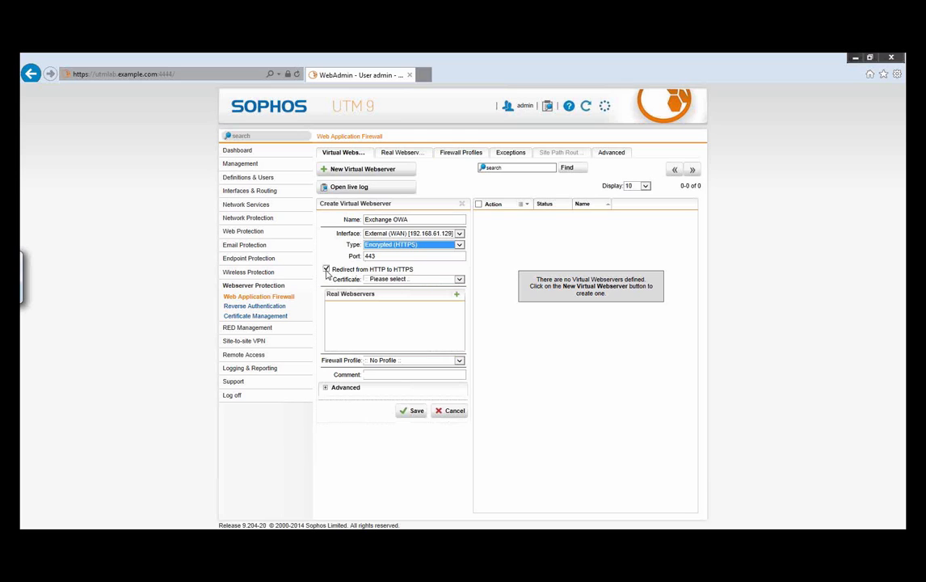
{"action": "left_click", "coordinate": [421, 283]}
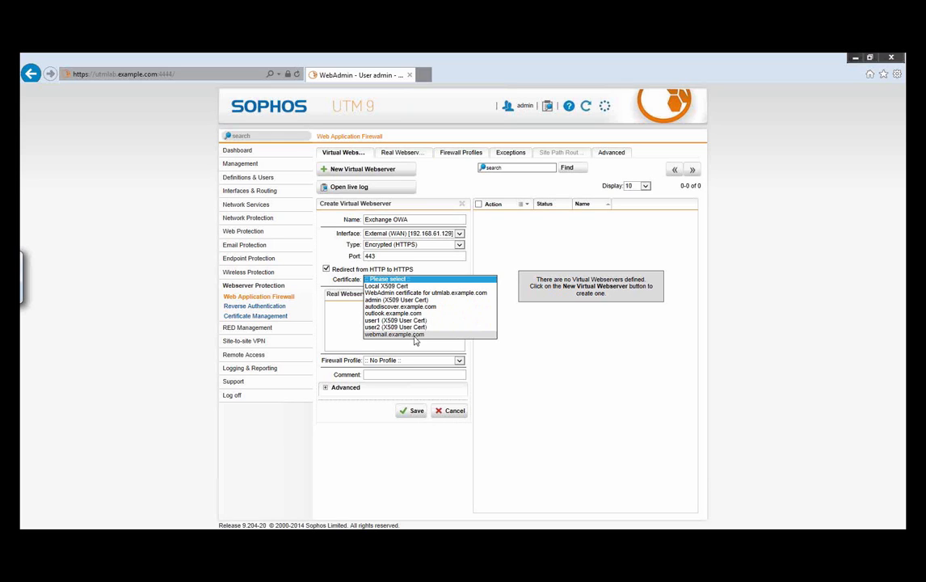
{"action": "left_click", "coordinate": [412, 335]}
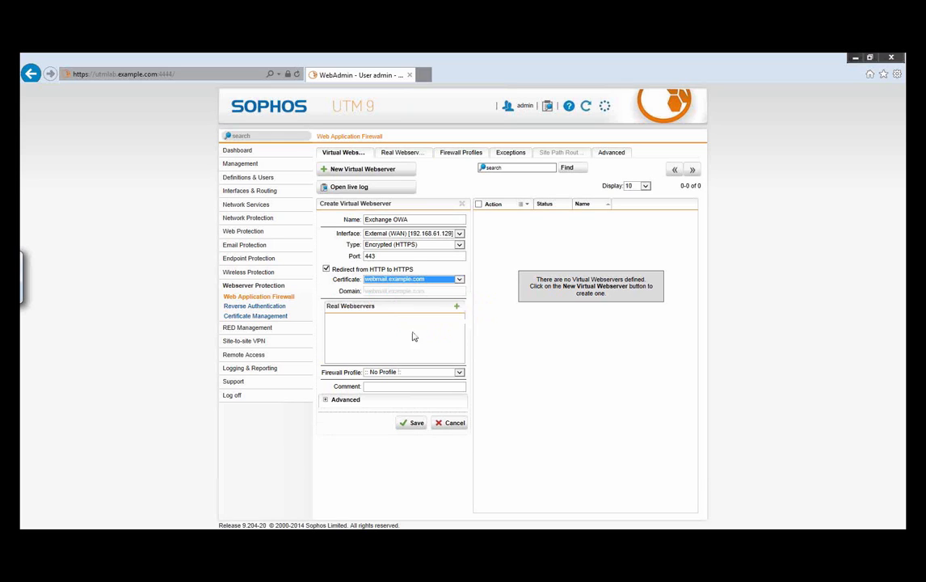
Step: Create a real webserver named "Exchange backend" with host Exchange #1 and type Encrypted (HTTPS), and save it
{"action": "left_click", "coordinate": [458, 309]}
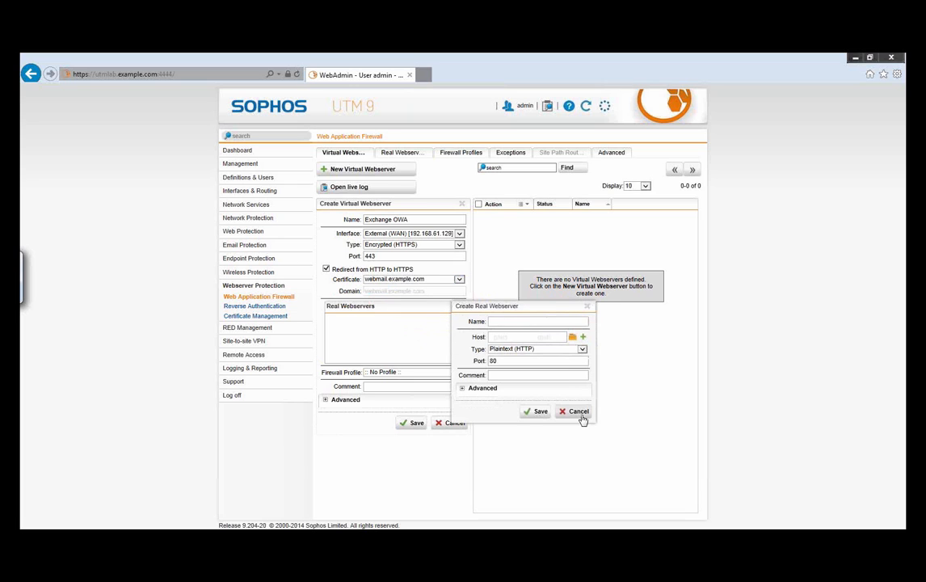
{"action": "left_click", "coordinate": [572, 338]}
{"action": "left_click_drag", "start_coordinate": [243, 281], "coordinate": [517, 338]}
{"action": "left_click", "coordinate": [306, 136]}
{"action": "left_click", "coordinate": [566, 321]}
{"action": "type", "text": "Exchange backend"}
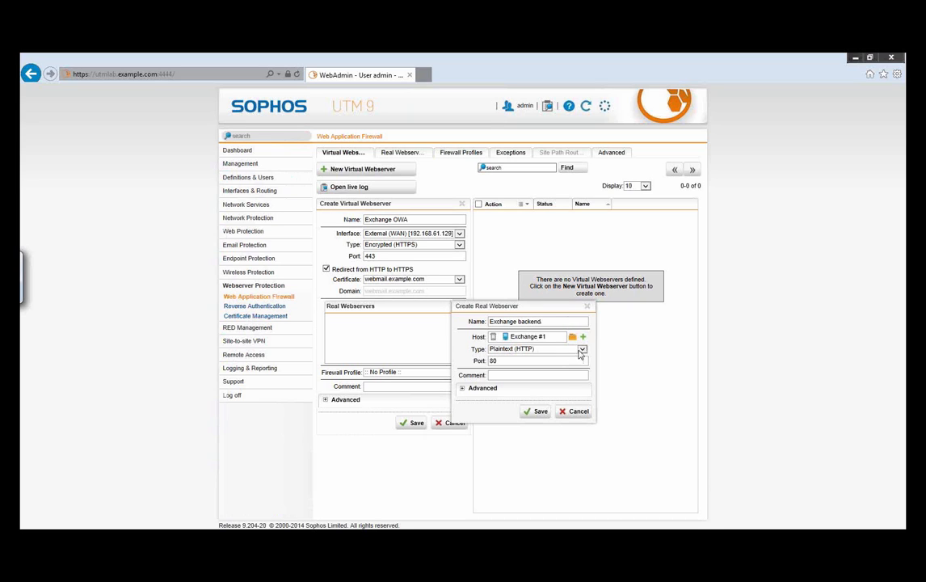
{"action": "left_click", "coordinate": [581, 350]}
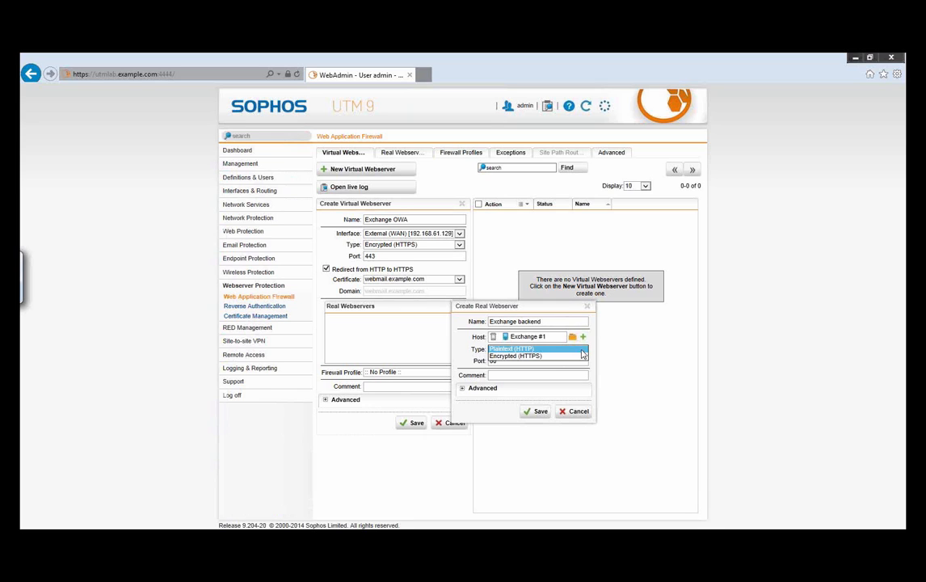
{"action": "left_click", "coordinate": [539, 356]}
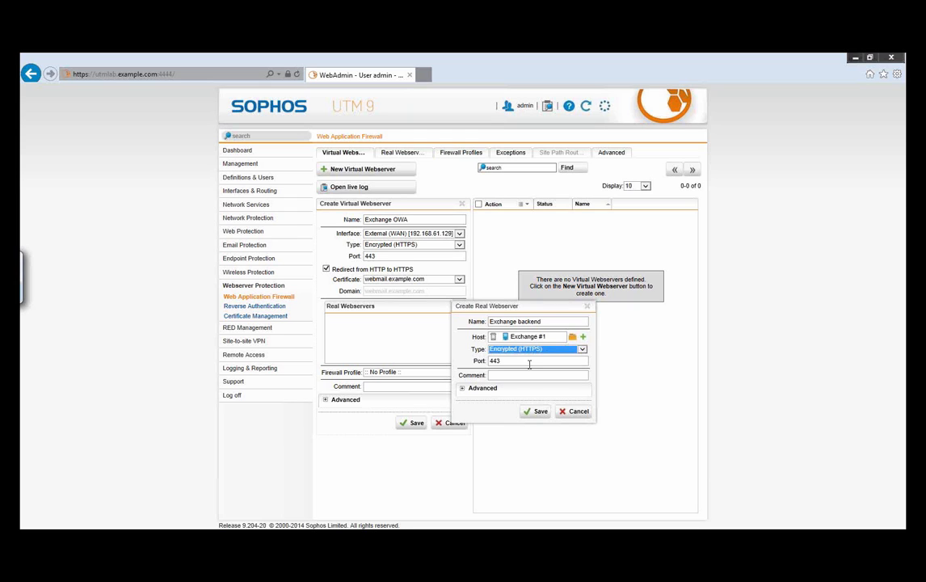
{"action": "left_click", "coordinate": [533, 412]}
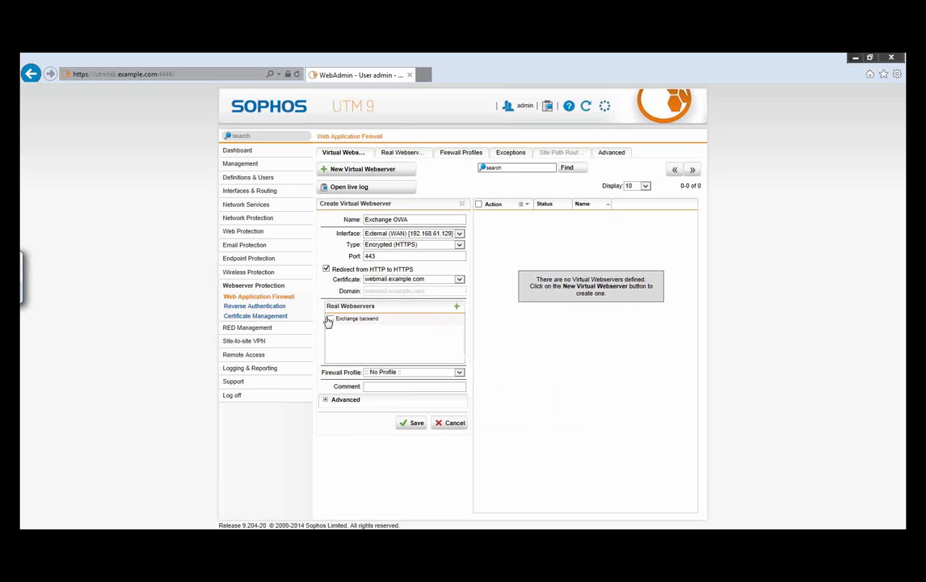
Step: Assign the Exchange backend and the Exchange with OWA profile to the virtual webserver, enable Pass Host Header and save
{"action": "left_click", "coordinate": [451, 378]}
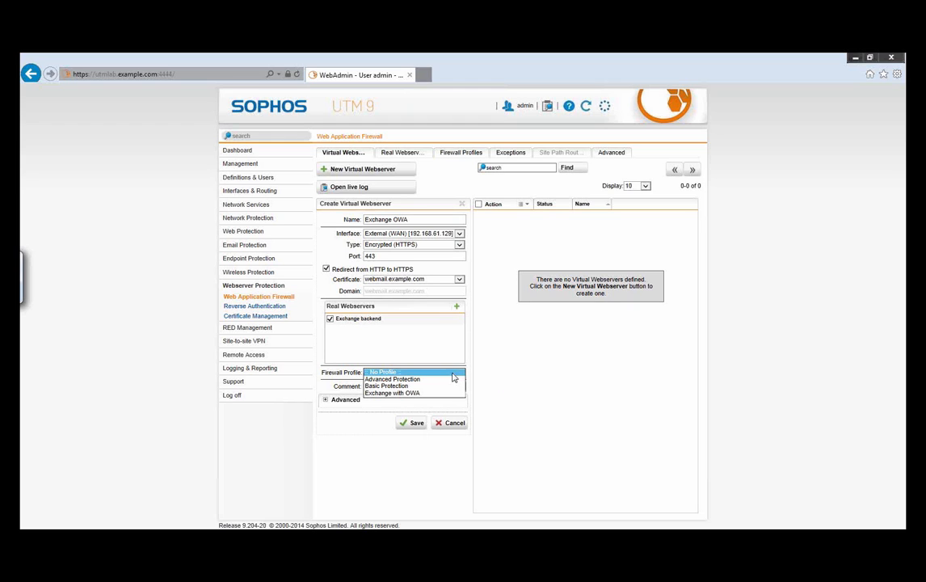
{"action": "left_click", "coordinate": [417, 393]}
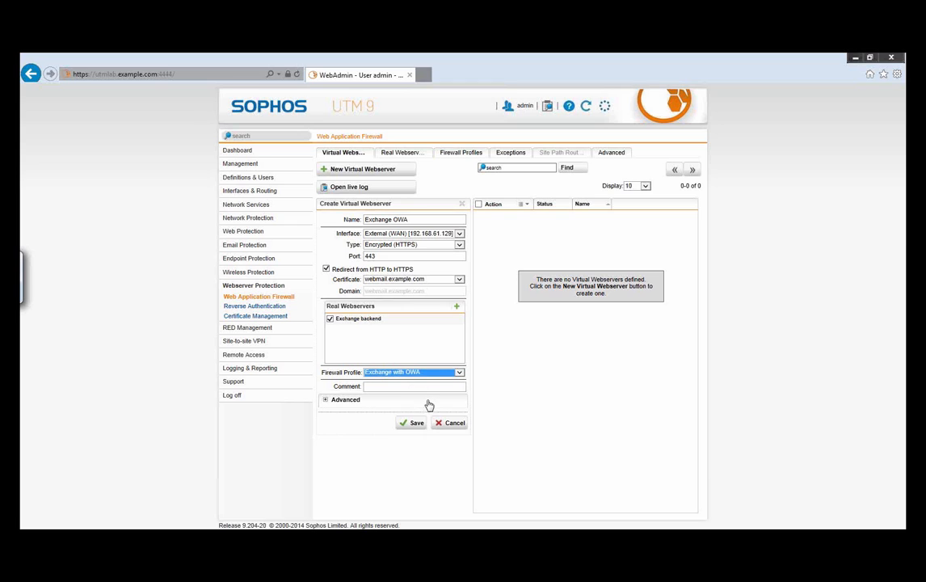
{"action": "left_click", "coordinate": [326, 401]}
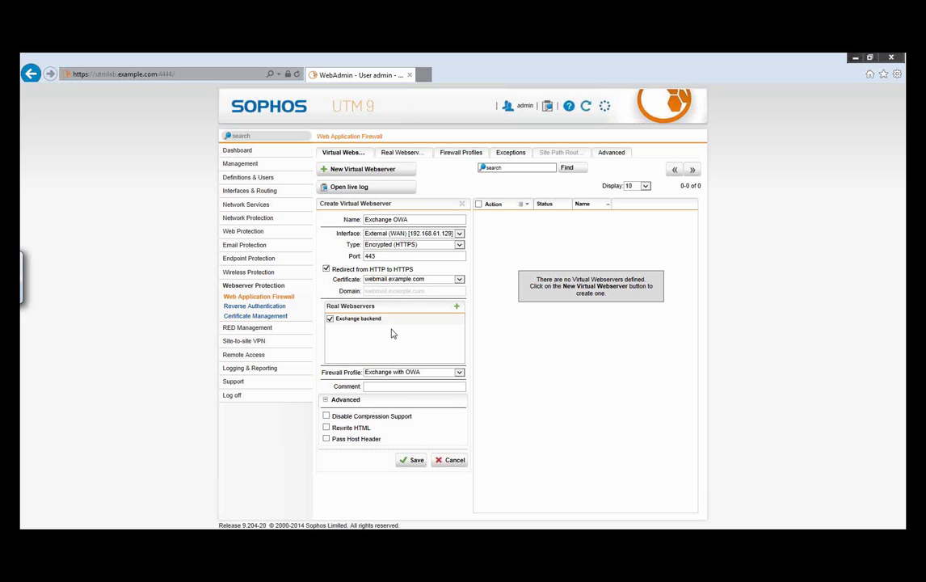
{"action": "left_click", "coordinate": [326, 439]}
{"action": "left_click", "coordinate": [415, 462]}
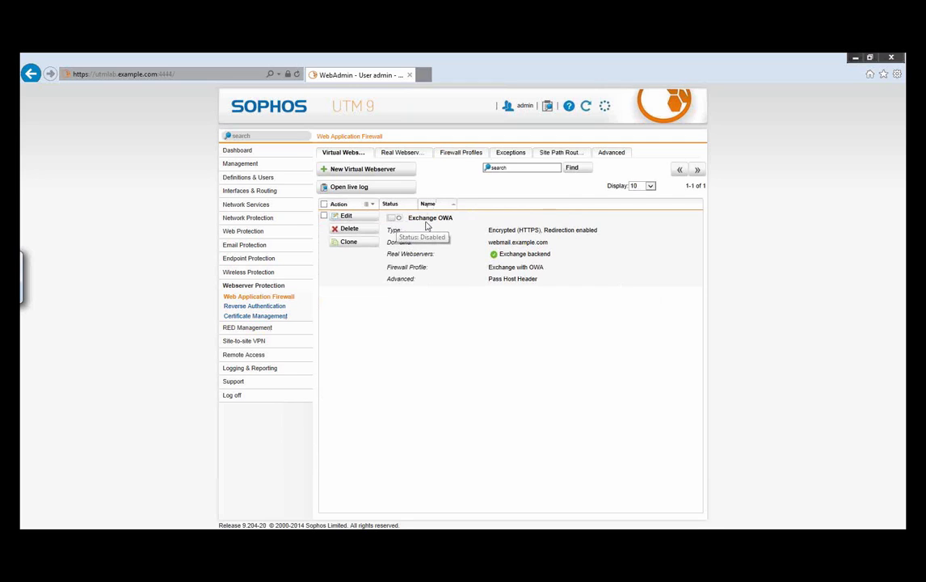
Step: Start an exception list named "Exchange Exceptions" that skips URL Hardening for the Exchange OWA virtual webserver
{"action": "left_click", "coordinate": [510, 153]}
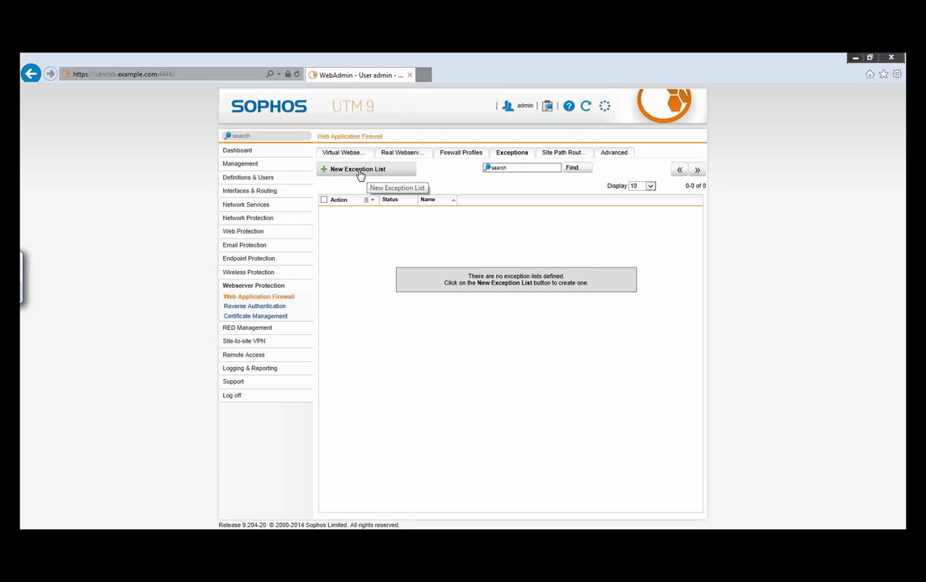
{"action": "left_click", "coordinate": [363, 173]}
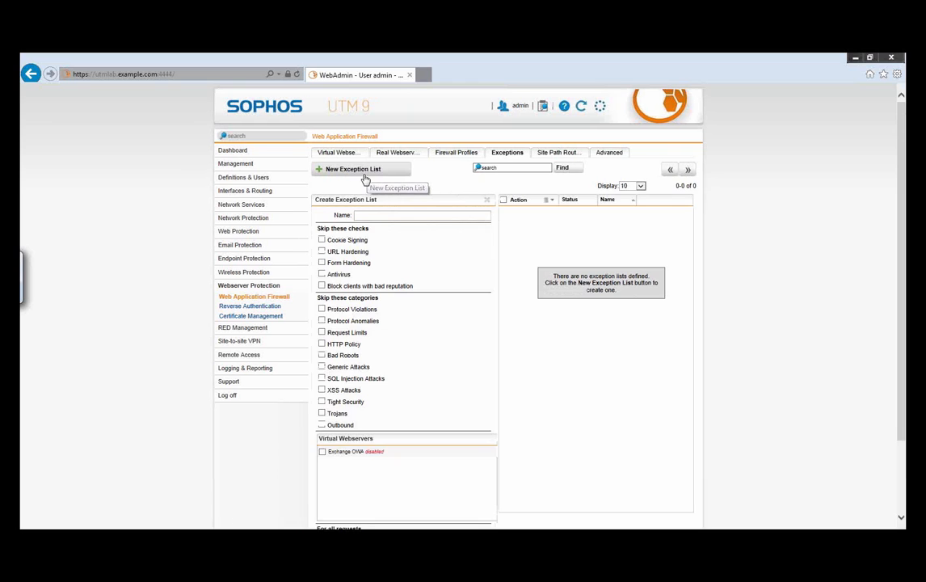
{"action": "type", "text": "Exchange Ex"}
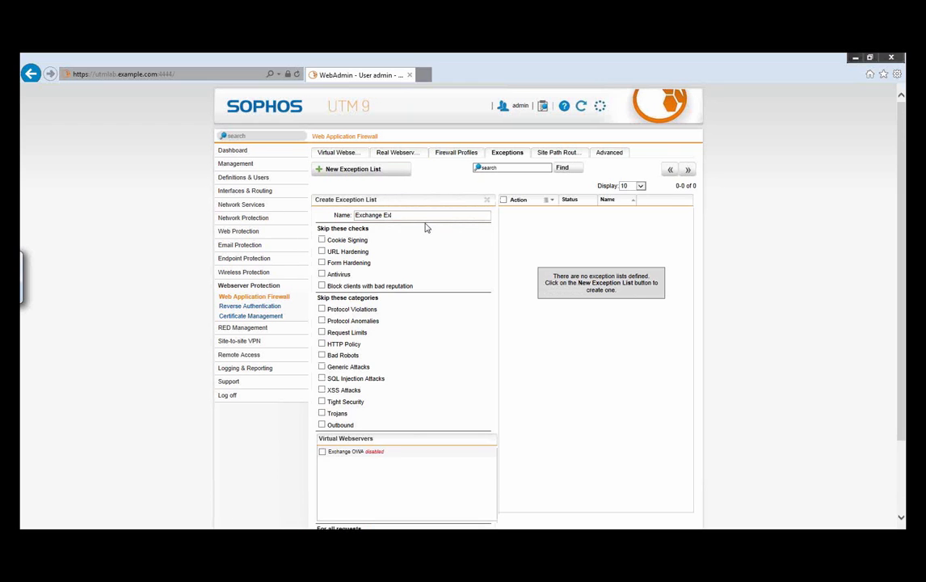
{"action": "type", "text": "ceptions"}
{"action": "left_click", "coordinate": [322, 251]}
{"action": "scroll", "coordinate": [443, 356], "scroll_direction": "down", "scroll_amount": 1}
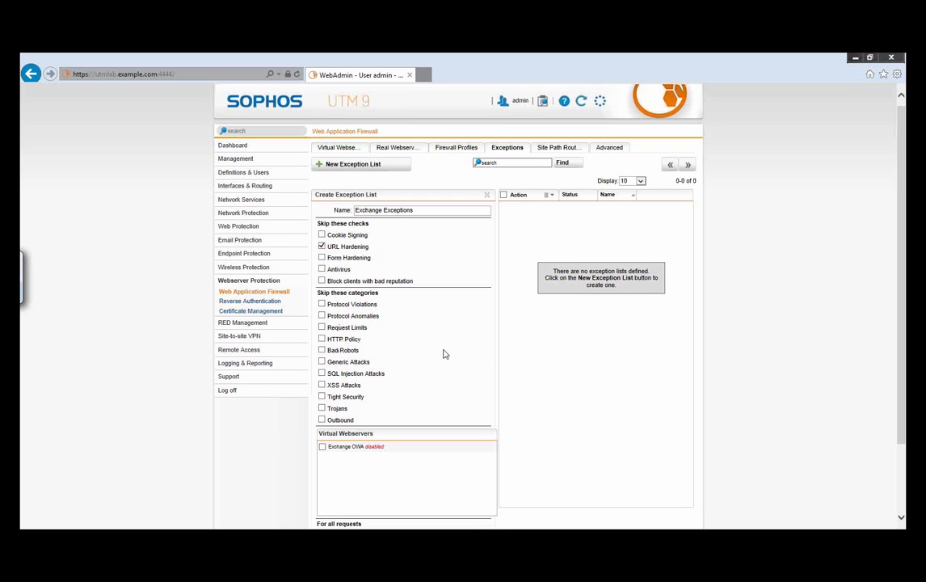
{"action": "scroll", "coordinate": [443, 354], "scroll_direction": "down", "scroll_amount": 2}
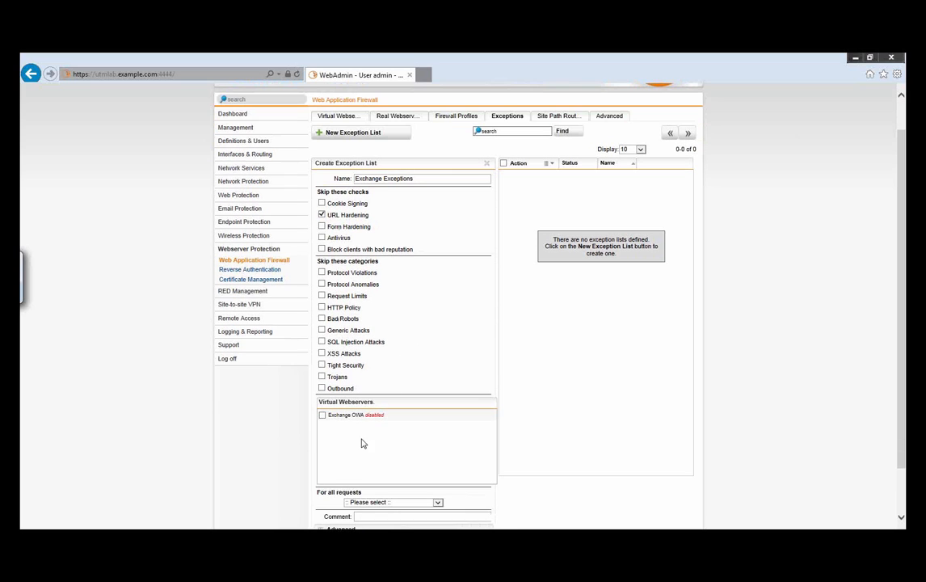
{"action": "left_click", "coordinate": [323, 417]}
Step: Limit the exception to web requests matching a path and add the path /owa/*
{"action": "scroll", "coordinate": [455, 341], "scroll_direction": "down", "scroll_amount": 2}
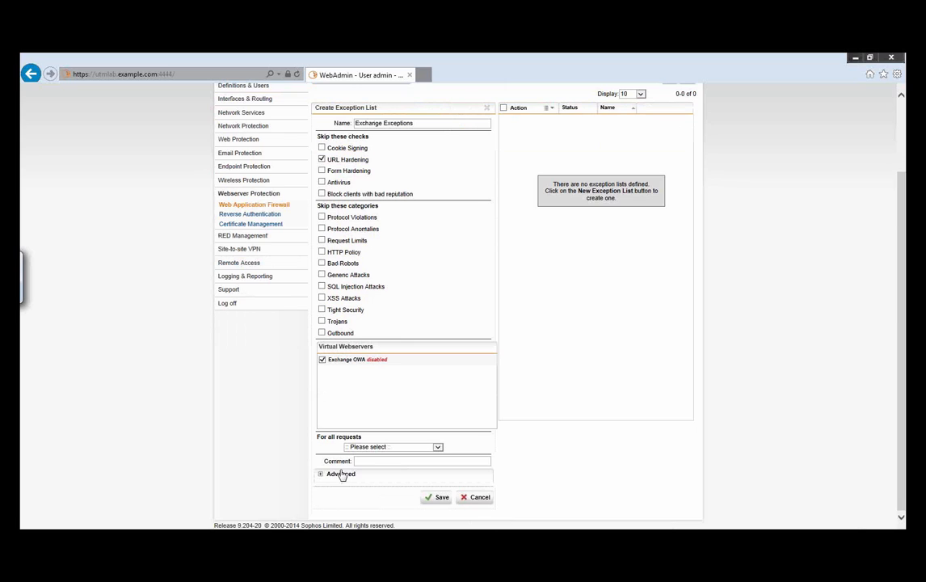
{"action": "left_click", "coordinate": [381, 449]}
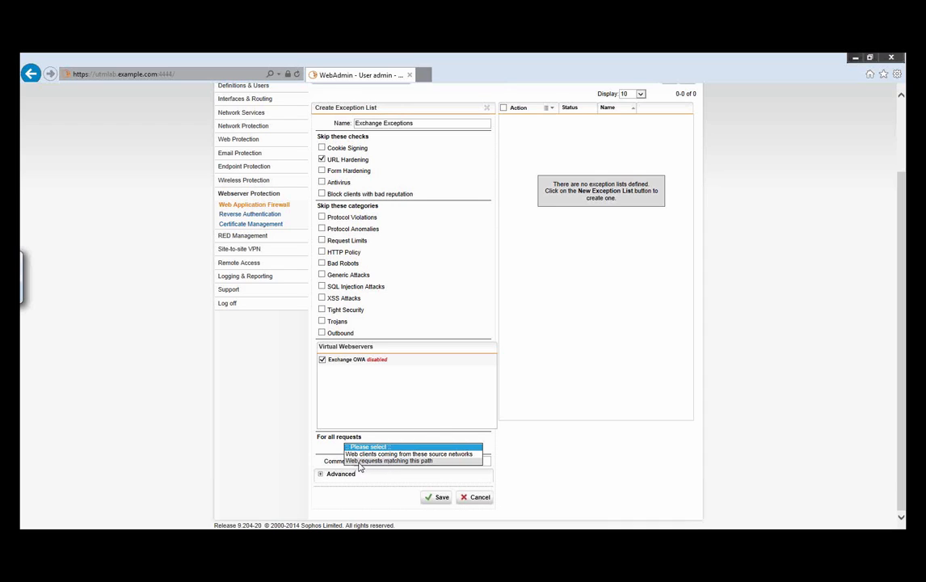
{"action": "left_click", "coordinate": [361, 461]}
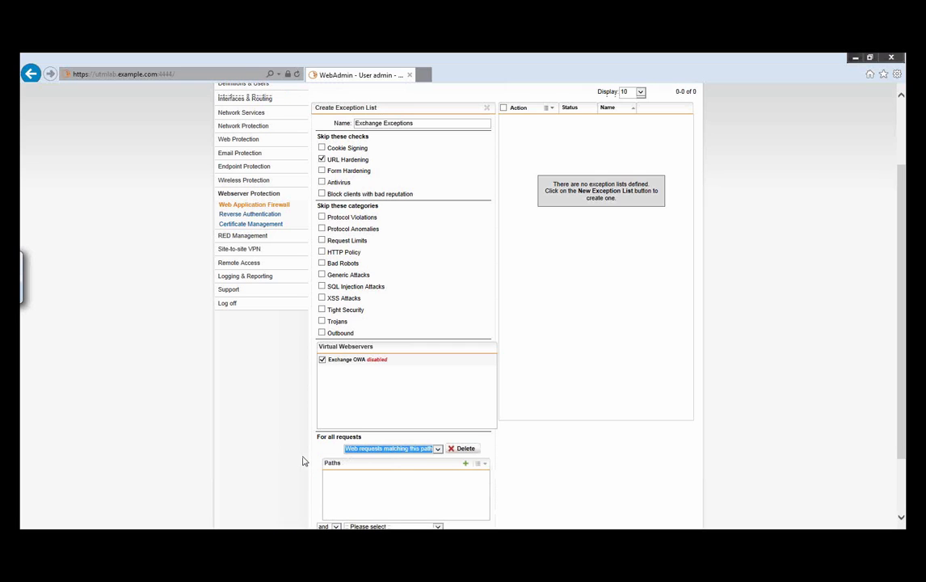
{"action": "scroll", "coordinate": [310, 443], "scroll_direction": "down", "scroll_amount": 2}
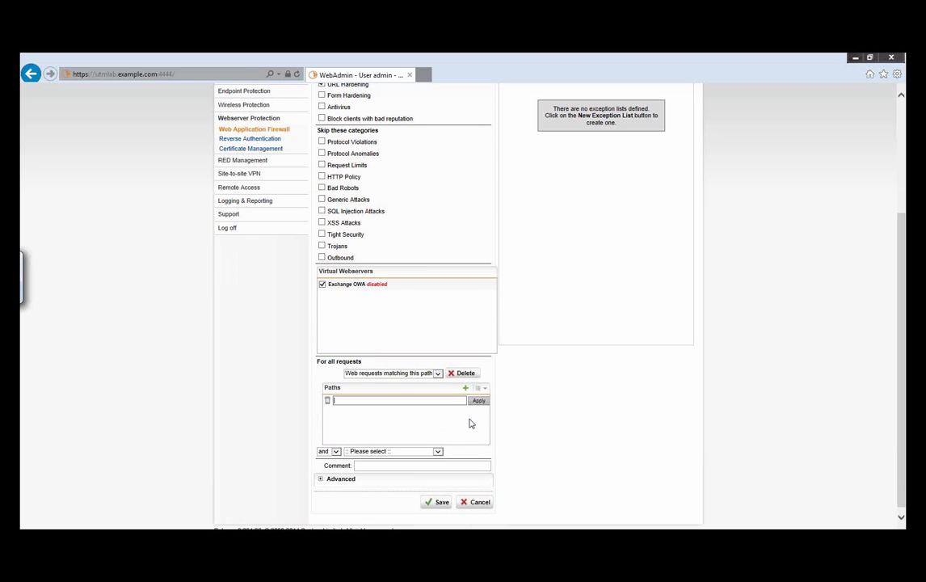
{"action": "type", "text": "ow"}
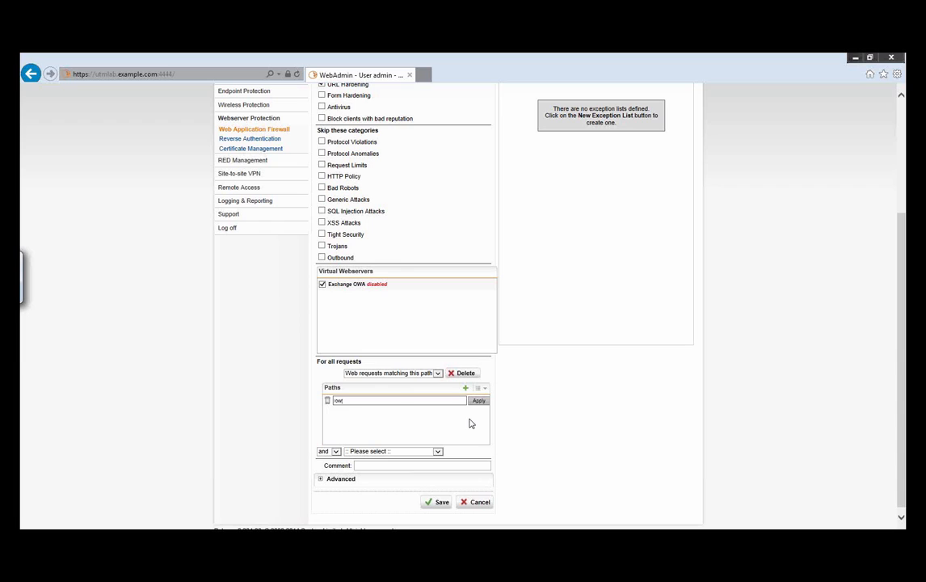
{"action": "type", "text": "a/*"}
{"action": "left_click", "coordinate": [480, 401]}
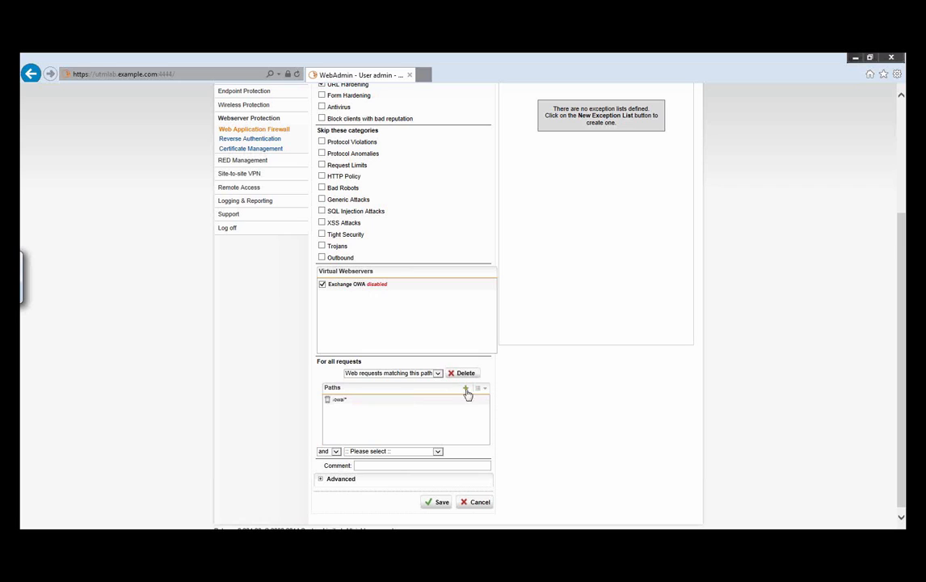
Step: Add the path /ecp/* to the Exchange Exceptions list and save the exception list
{"action": "left_click", "coordinate": [466, 388]}
{"action": "type", "text": "/ecp/*"}
{"action": "left_click", "coordinate": [478, 411]}
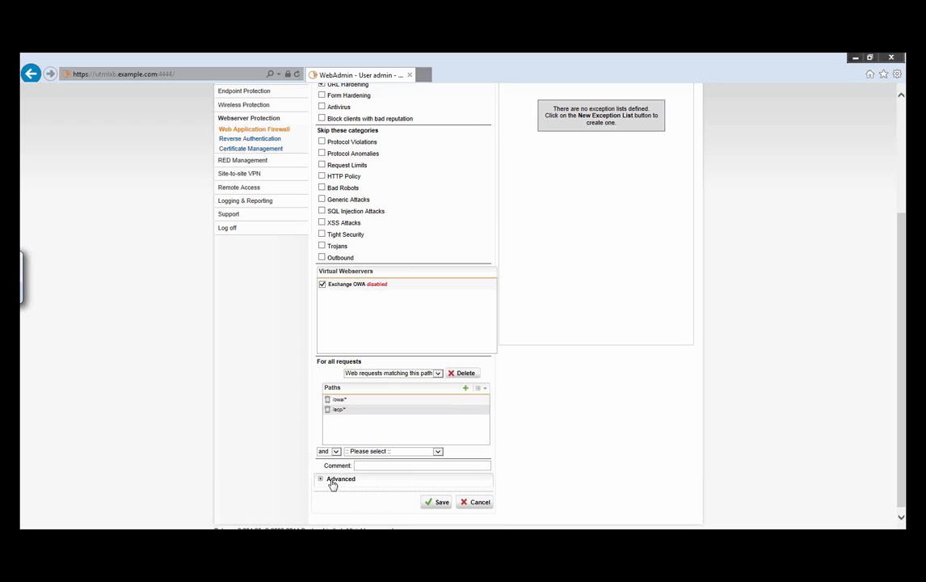
{"action": "left_click", "coordinate": [438, 501]}
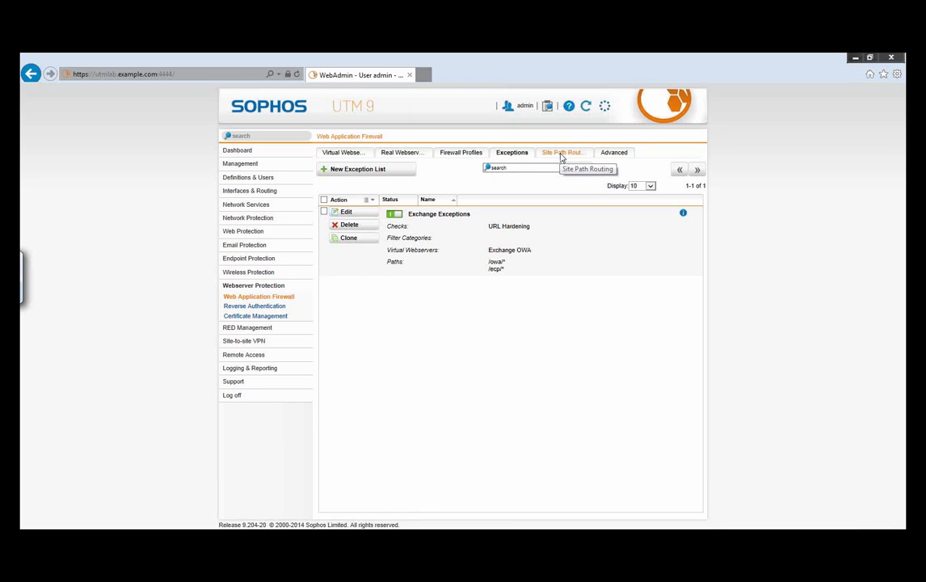
Step: Edit the default site path route: name it /owa, set its path to /owa/, assign the Exchange with OWA reverse authentication profile and save
{"action": "left_click", "coordinate": [560, 153]}
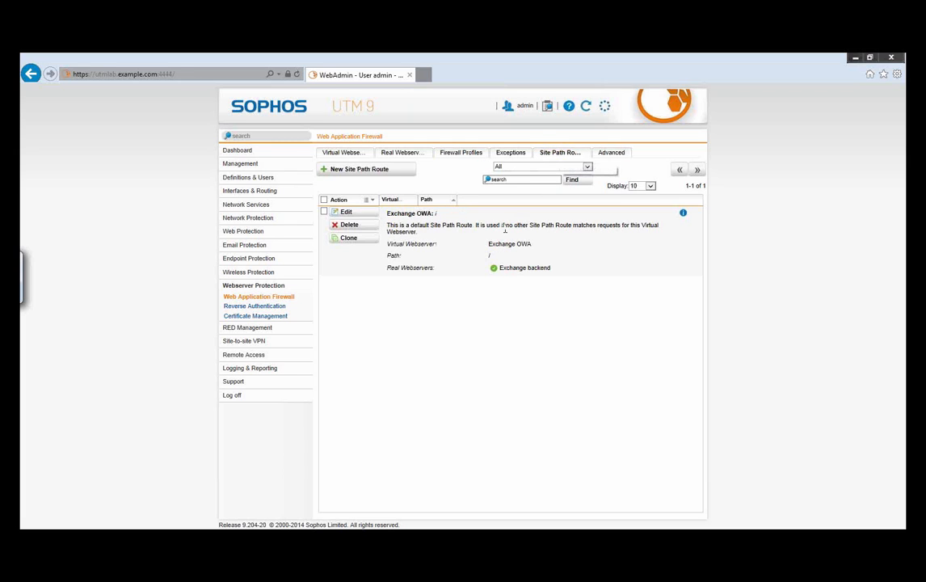
{"action": "left_click", "coordinate": [361, 214]}
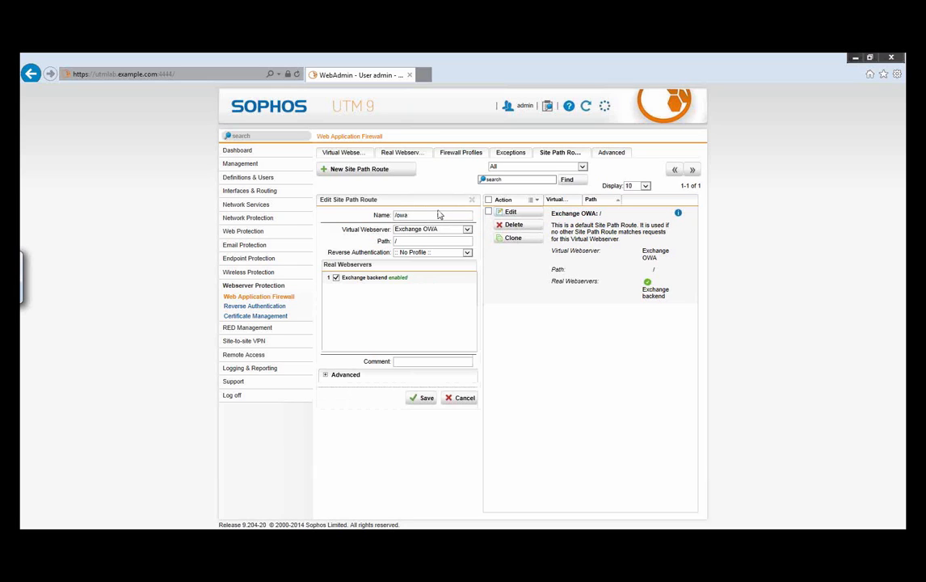
{"action": "key", "text": "Tab"}
{"action": "key", "text": "Tab"}
{"action": "type", "text": "/owa"}
{"action": "left_click", "coordinate": [465, 253]}
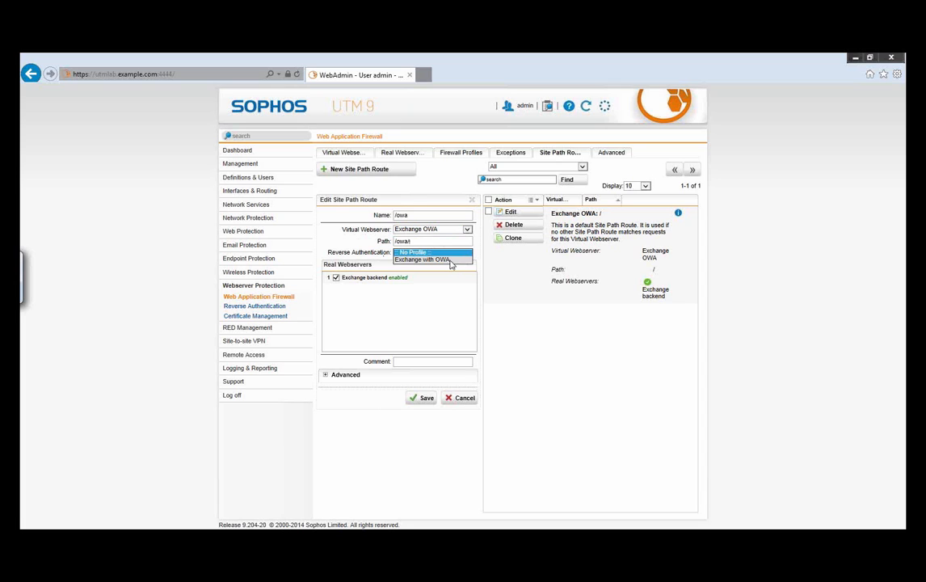
{"action": "left_click", "coordinate": [450, 260]}
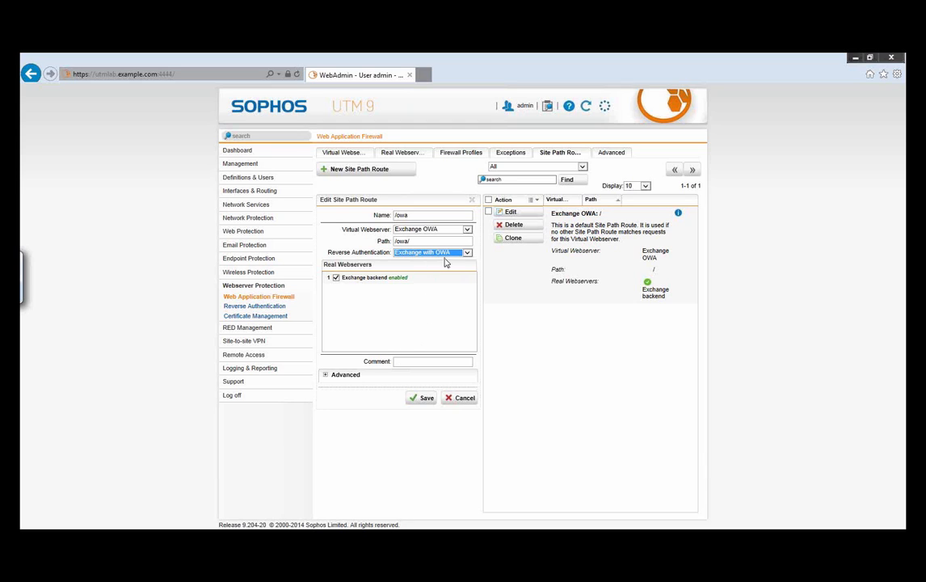
{"action": "left_click", "coordinate": [423, 397]}
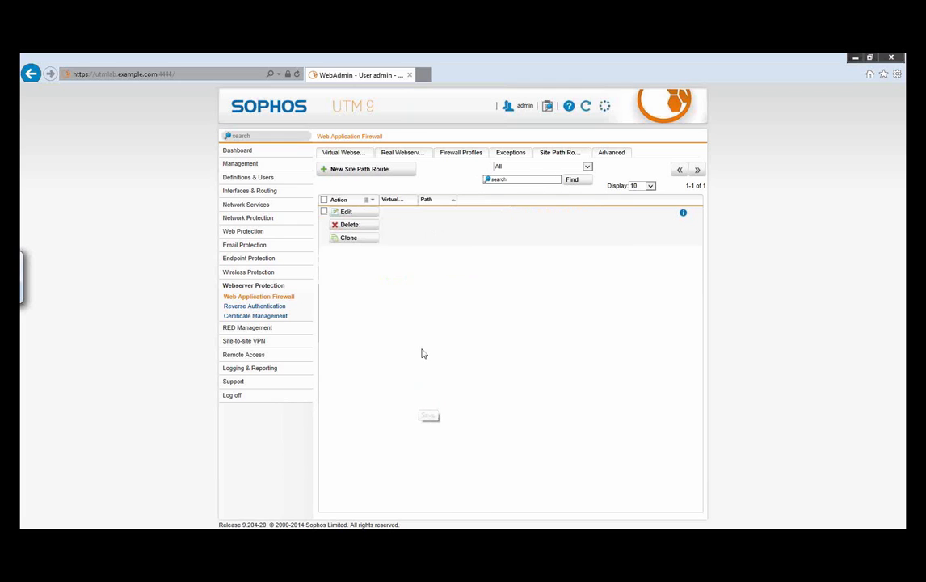
Step: Enable the Exchange OWA virtual webserver
{"action": "left_click", "coordinate": [347, 154]}
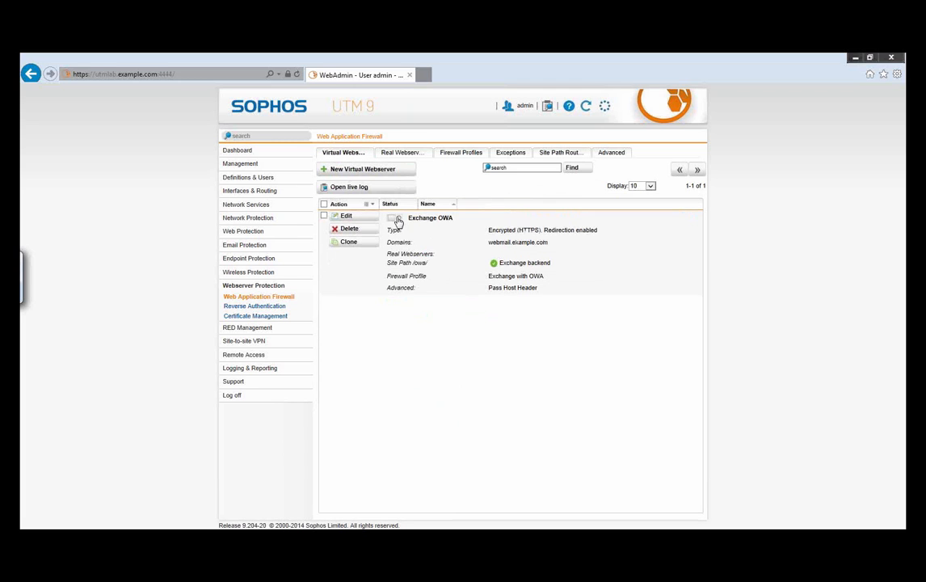
{"action": "left_click", "coordinate": [395, 219]}
Step: Open webmail.example.com/owa/ in a new browser tab
{"action": "left_click", "coordinate": [425, 75]}
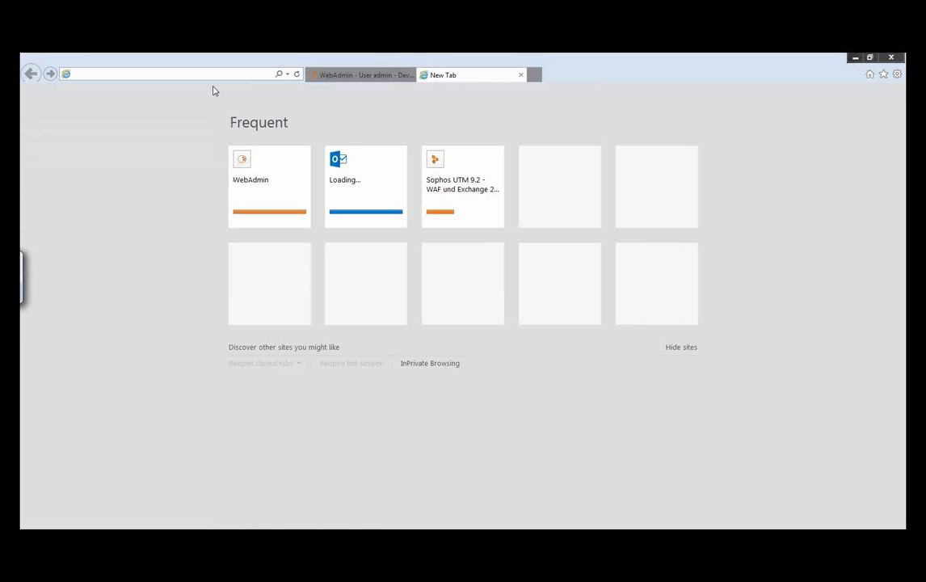
{"action": "type", "text": "webmail"}
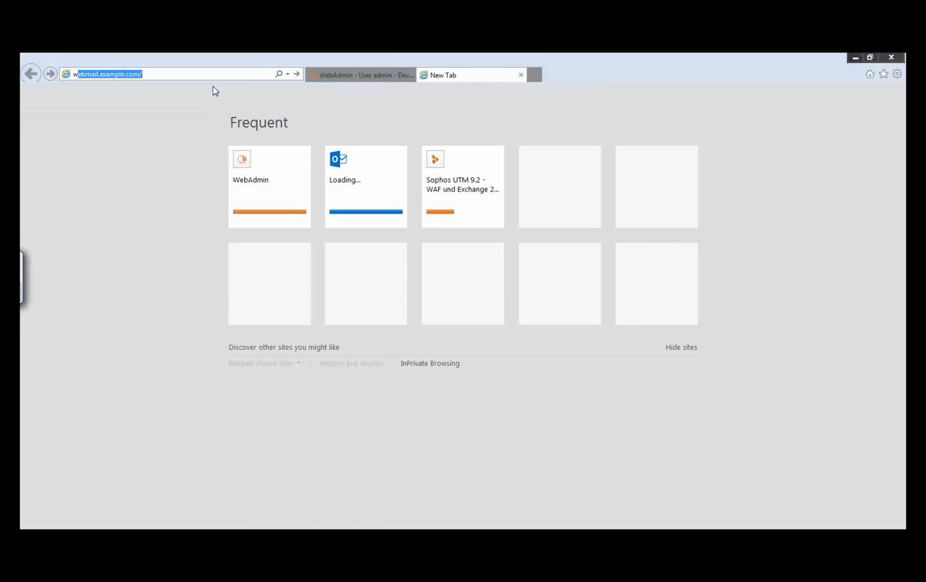
{"action": "type", "text": ".ex"}
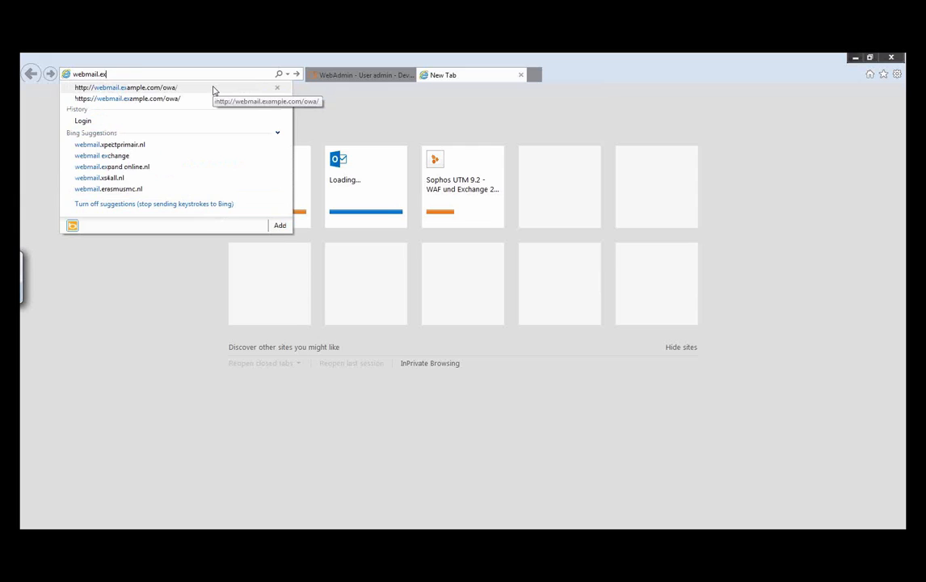
{"action": "type", "text": "ample.com/"}
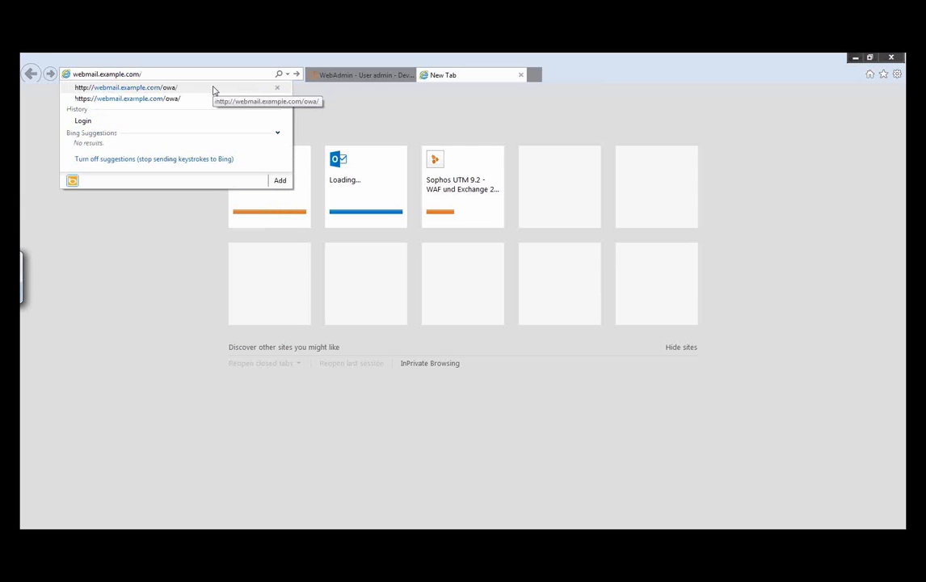
{"action": "type", "text": "owa/"}
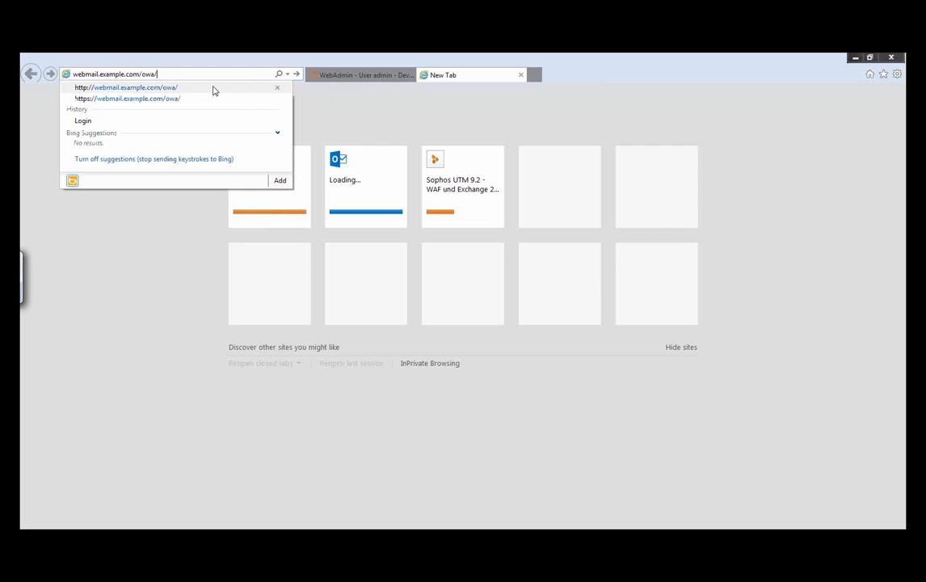
{"action": "key", "text": "Return"}
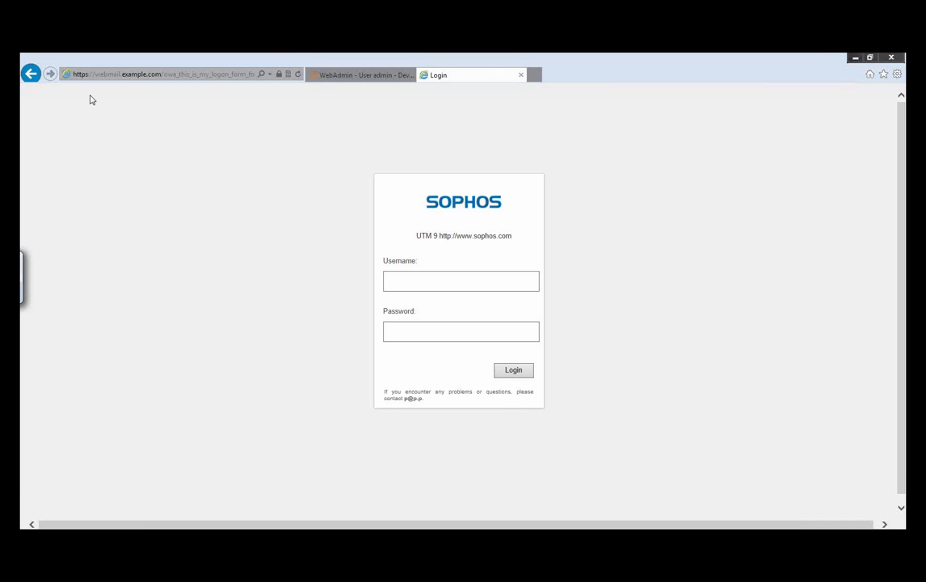
Step: Log in to the webmail login form with the username user1 and the account password
{"action": "left_click", "coordinate": [461, 278]}
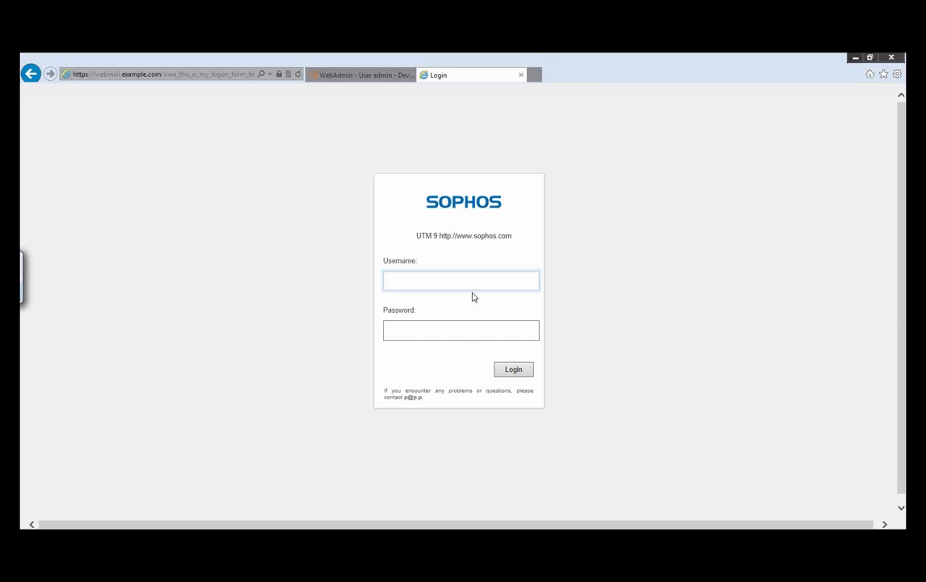
{"action": "type", "text": "user1"}
{"action": "key", "text": "Tab"}
{"action": "type", "text": "•"}
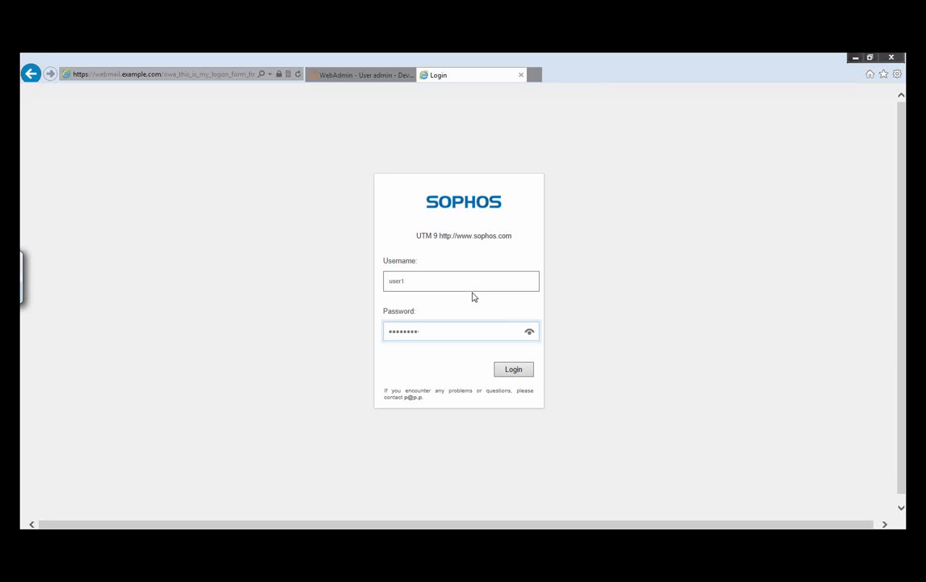
{"action": "left_click", "coordinate": [515, 371]}
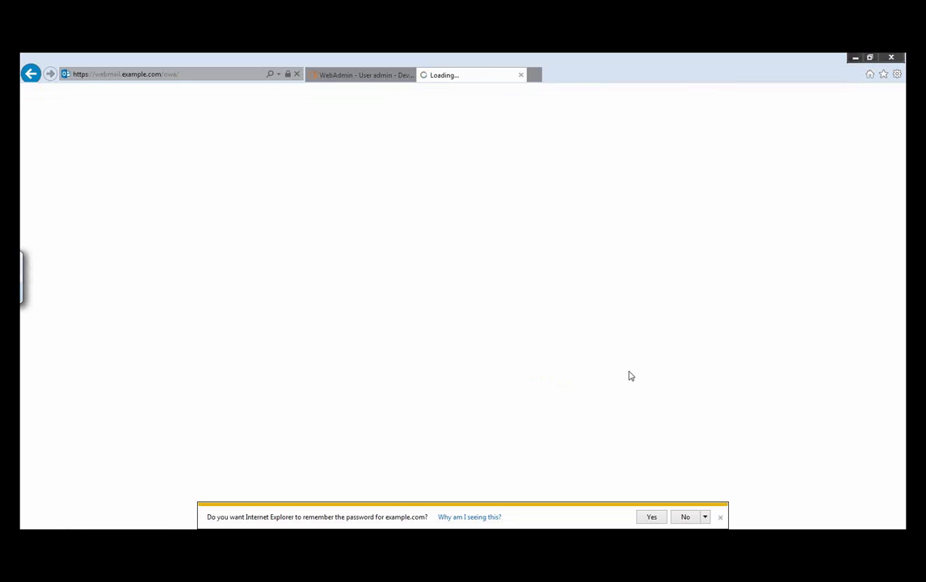
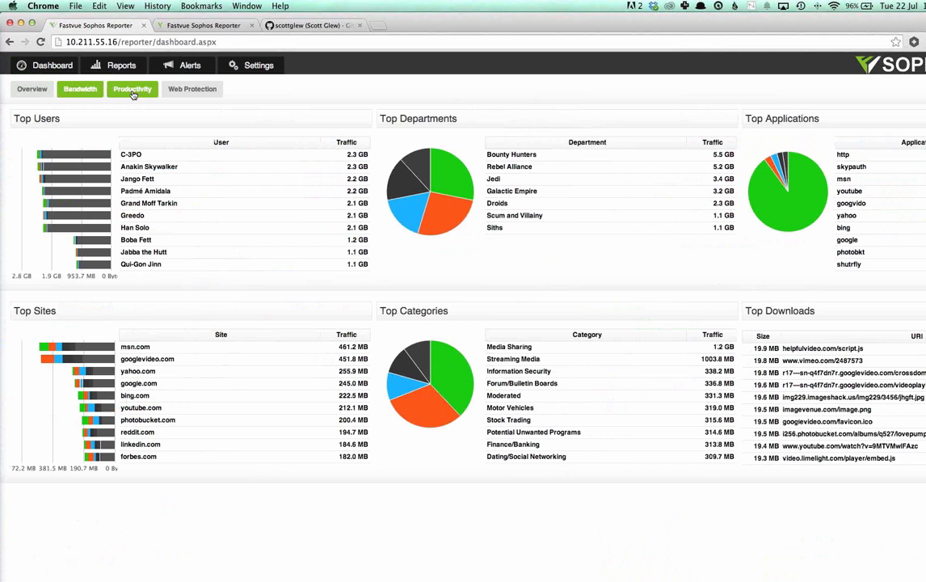
Step: In Fastvue Sophos Reporter, examine the allowed undesirable sites and applications and the blocked acceptable browsing on the Productivity dashboard
{"action": "left_click", "coordinate": [133, 92]}
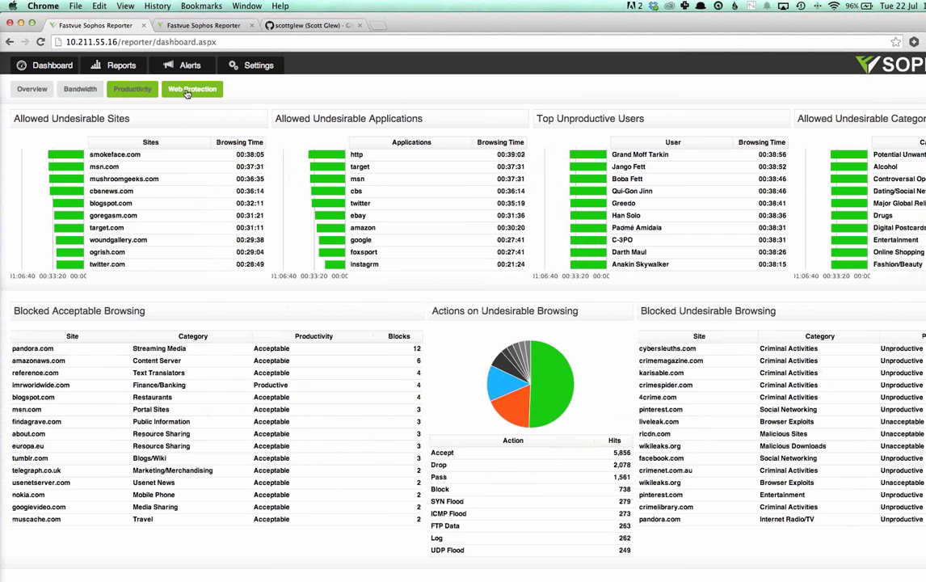
{"action": "left_click", "coordinate": [186, 92]}
{"action": "left_click", "coordinate": [134, 92]}
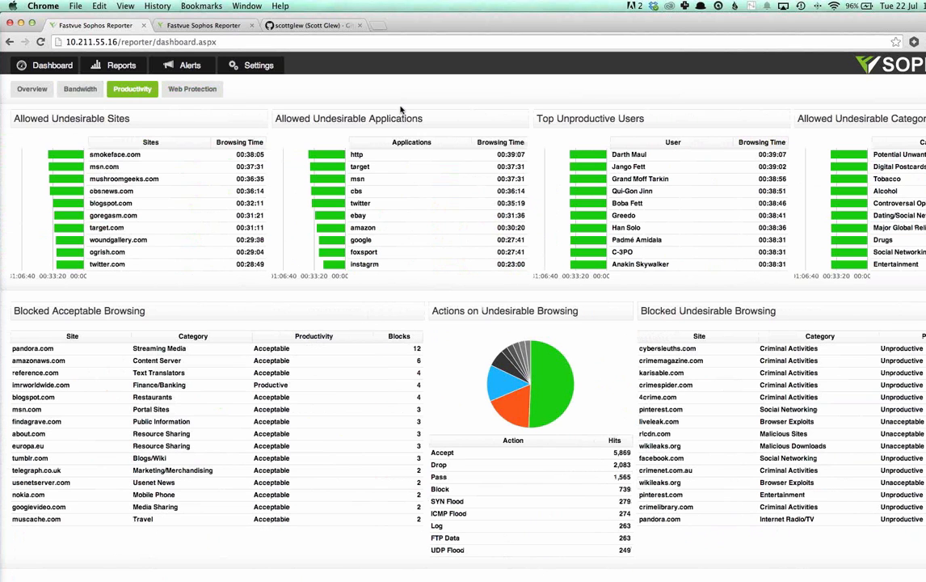
{"action": "left_click_drag", "start_coordinate": [31, 118], "coordinate": [130, 119]}
{"action": "left_click", "coordinate": [128, 119]}
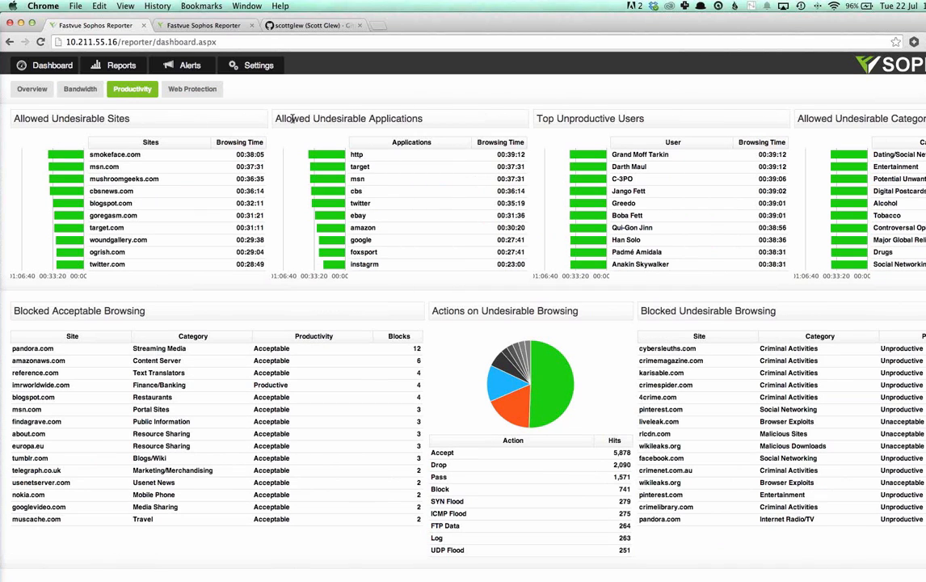
{"action": "left_click_drag", "start_coordinate": [326, 118], "coordinate": [417, 118]}
{"action": "left_click", "coordinate": [356, 119]}
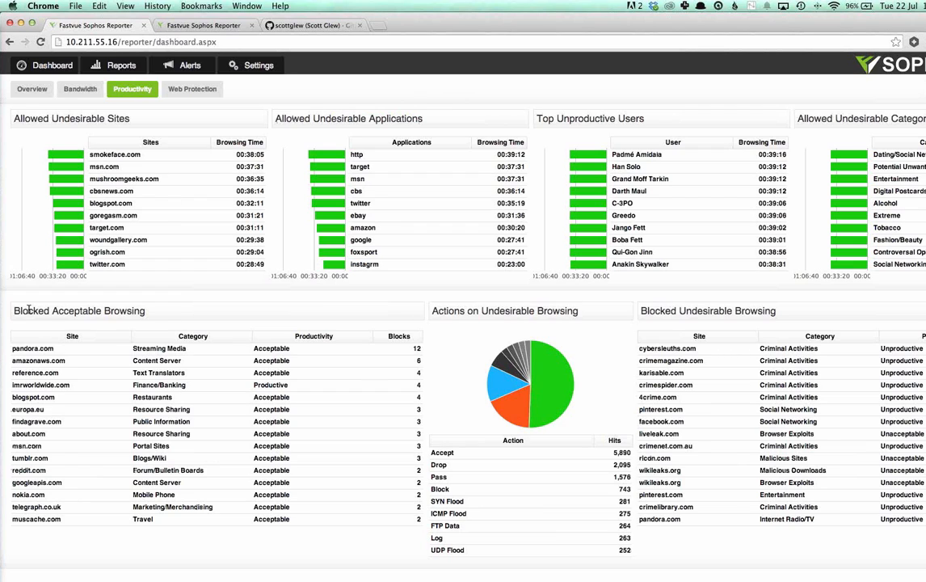
{"action": "left_click_drag", "start_coordinate": [29, 310], "coordinate": [143, 308]}
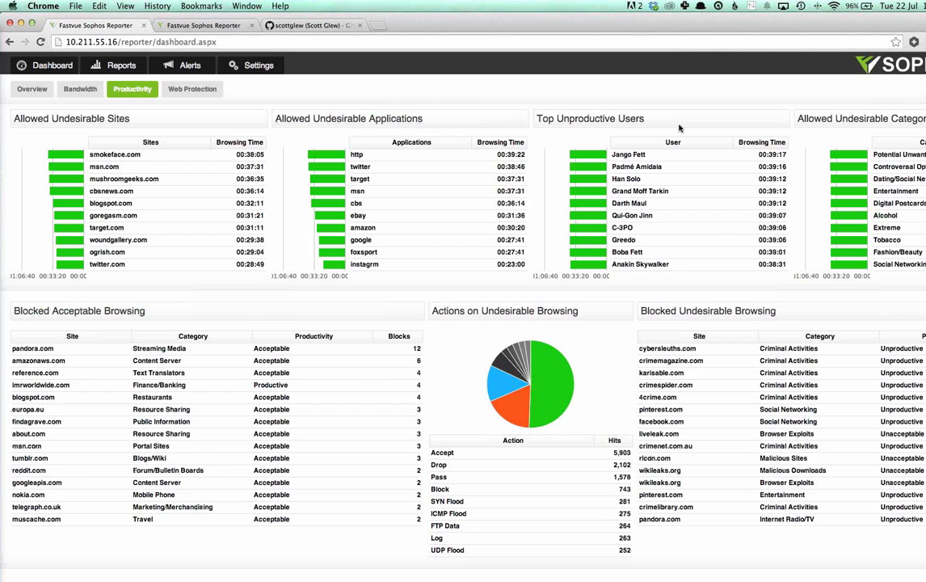
Step: Open the Productivity settings and review the web categories listed as Unacceptable, Unproductive, Acceptable and Productive
{"action": "left_click", "coordinate": [252, 66]}
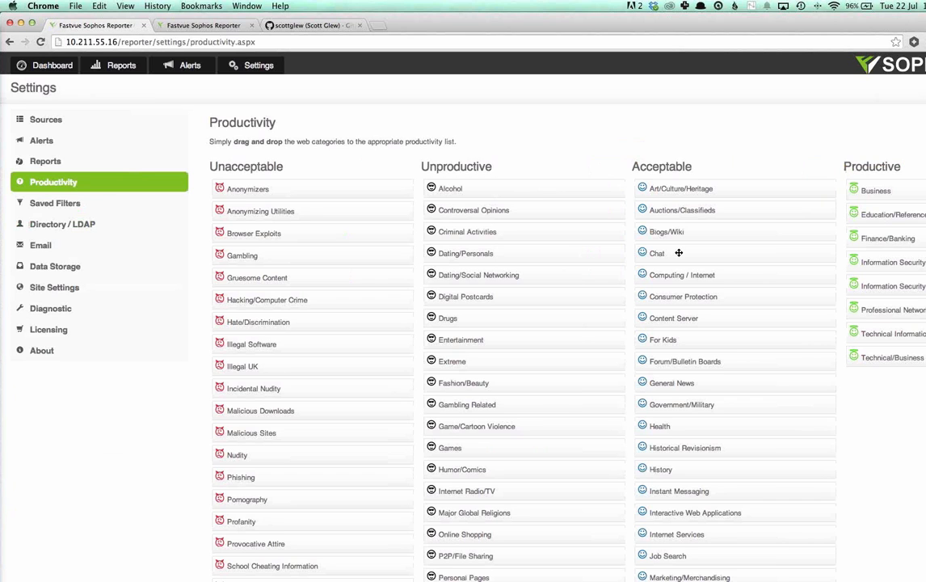
{"action": "mouse_move", "coordinate": [681, 253]}
{"action": "left_mouse_down"}
{"action": "mouse_move", "coordinate": [558, 212]}
{"action": "mouse_move", "coordinate": [726, 265]}
{"action": "mouse_move", "coordinate": [893, 228]}
{"action": "mouse_move", "coordinate": [742, 237]}
{"action": "mouse_move", "coordinate": [677, 254]}
{"action": "mouse_move", "coordinate": [686, 253]}
{"action": "left_mouse_up"}
{"action": "scroll", "coordinate": [680, 207], "scroll_direction": "down", "scroll_amount": 1}
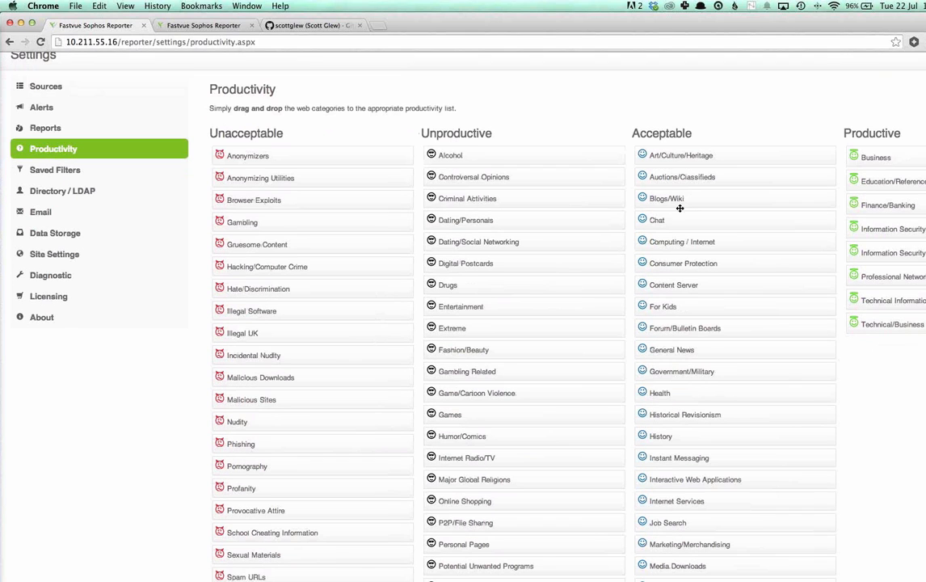
{"action": "scroll", "coordinate": [687, 252], "scroll_direction": "down", "scroll_amount": 8}
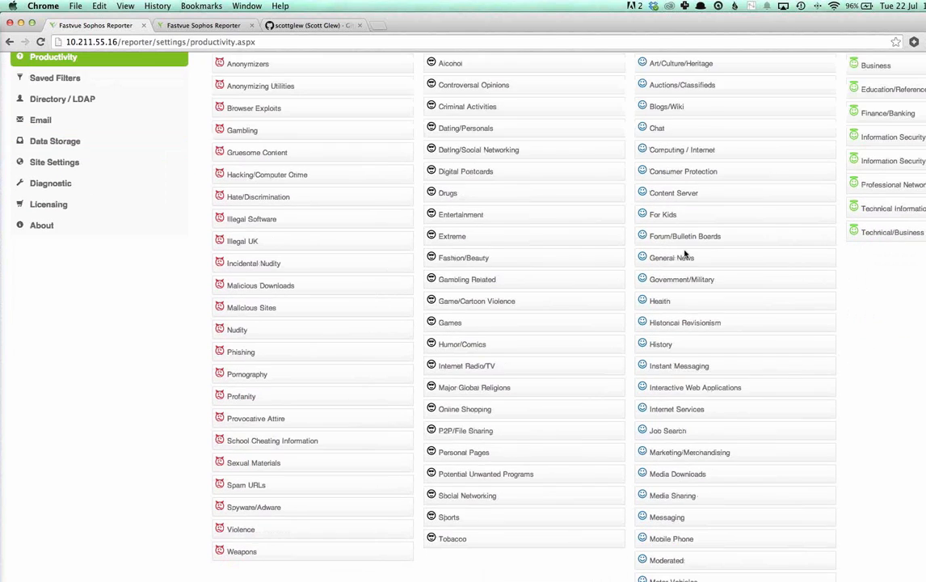
{"action": "scroll", "coordinate": [694, 251], "scroll_direction": "down", "scroll_amount": 5}
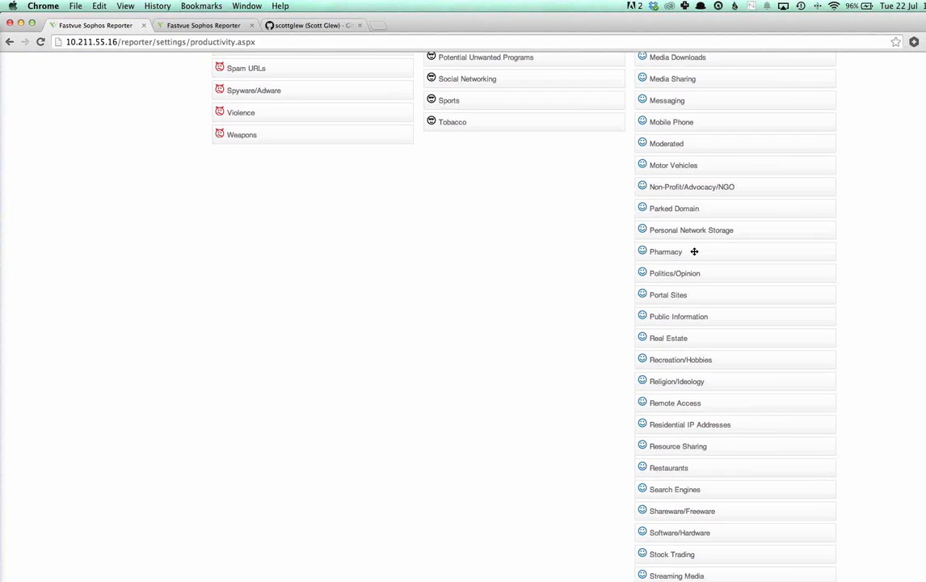
{"action": "scroll", "coordinate": [695, 251], "scroll_direction": "up", "scroll_amount": 6}
{"action": "scroll", "coordinate": [696, 252], "scroll_direction": "up", "scroll_amount": 7}
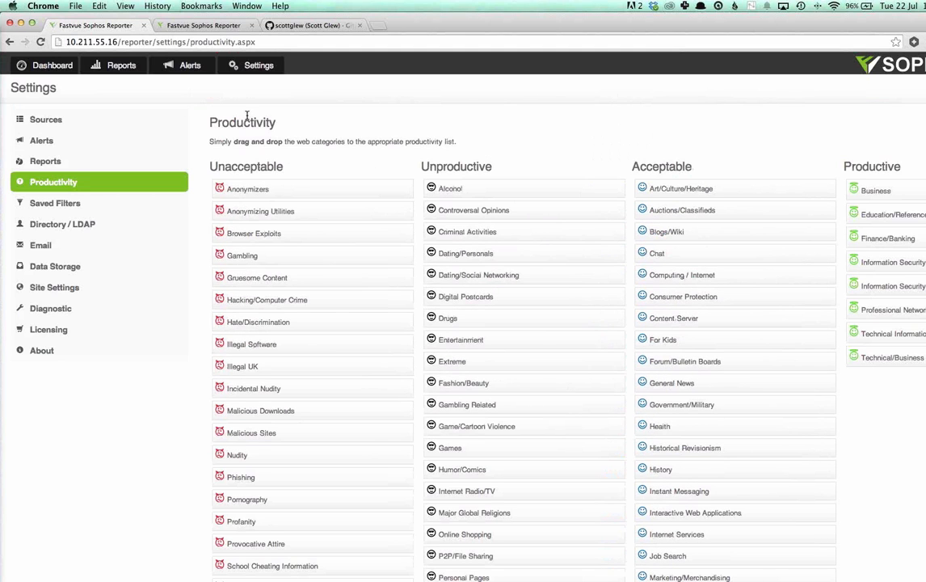
Step: Return to the Productivity dashboard and run the User Overview Report for the first user under Top Unproductive Users
{"action": "left_click", "coordinate": [57, 66]}
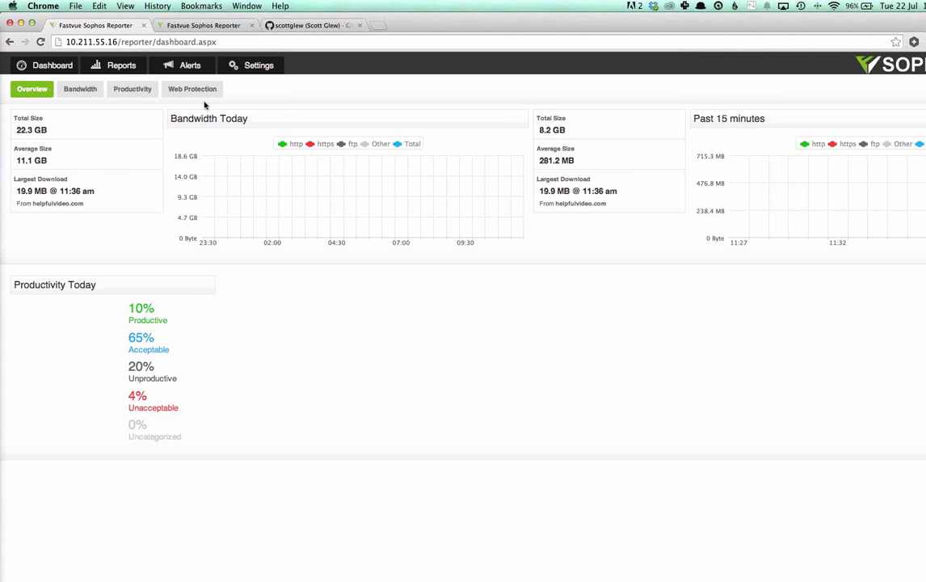
{"action": "left_click", "coordinate": [138, 91]}
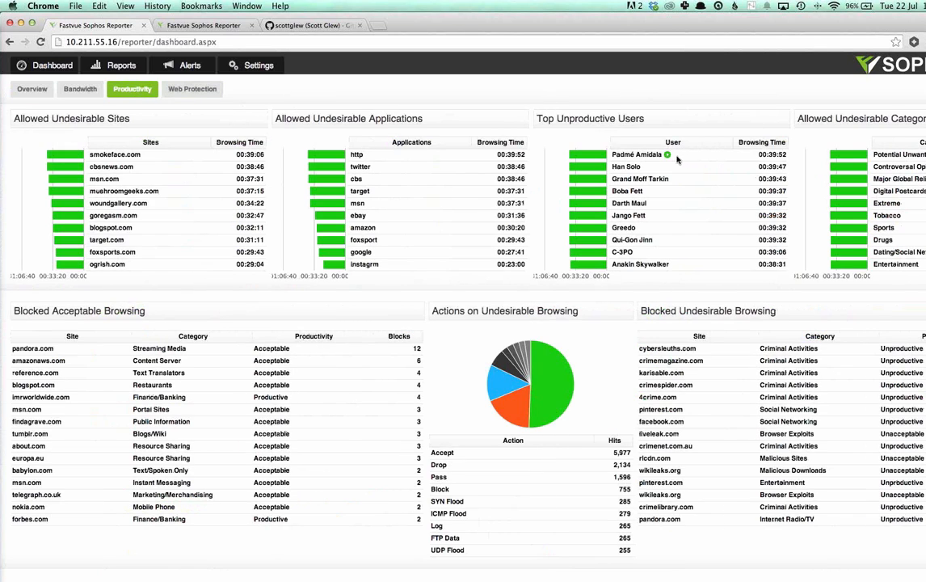
{"action": "left_click", "coordinate": [666, 155]}
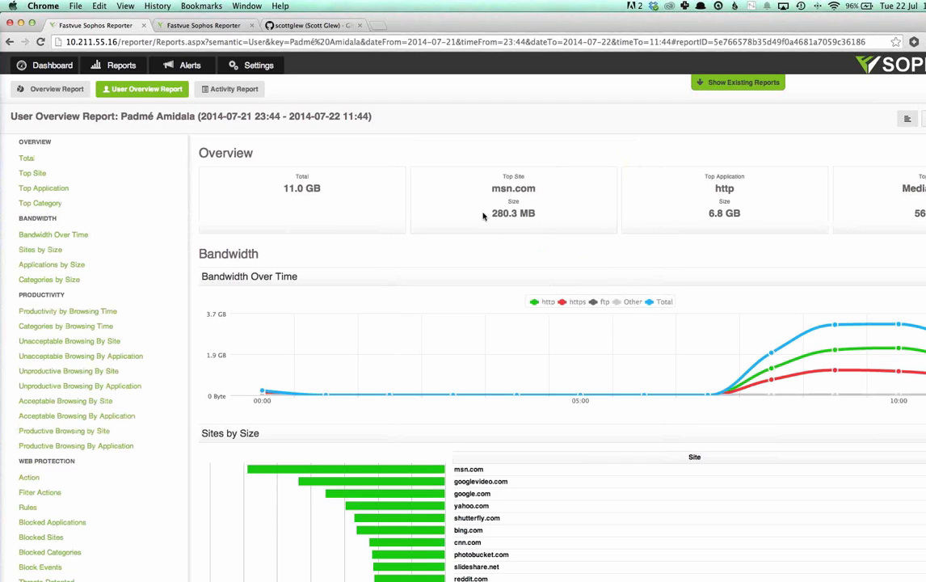
{"action": "left_click_drag", "start_coordinate": [288, 189], "coordinate": [356, 191]}
{"action": "left_click", "coordinate": [356, 191]}
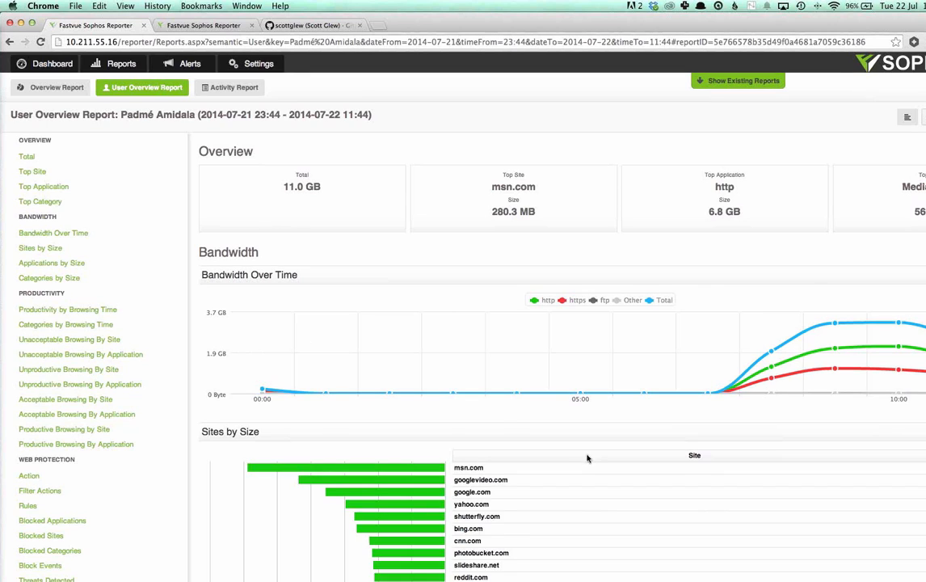
Step: Go to the report's Productivity section and show the Unproductive Browsing By Site list
{"action": "scroll", "coordinate": [687, 364], "scroll_direction": "down", "scroll_amount": 2}
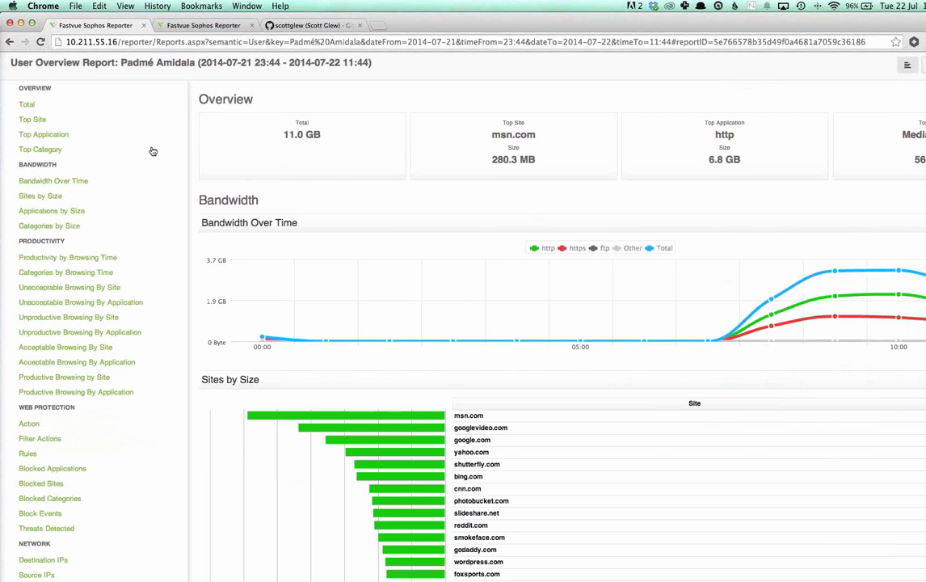
{"action": "left_click", "coordinate": [46, 242]}
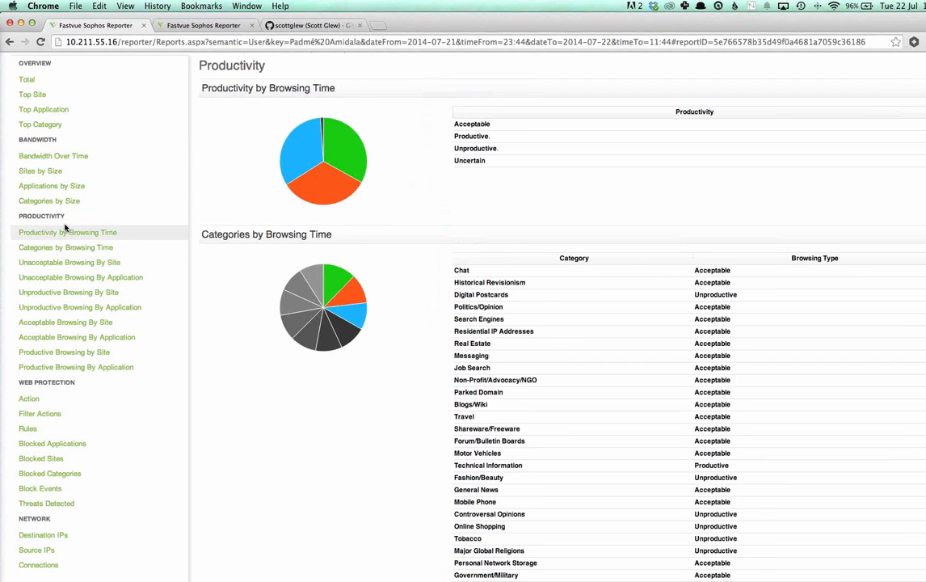
{"action": "left_click", "coordinate": [74, 295]}
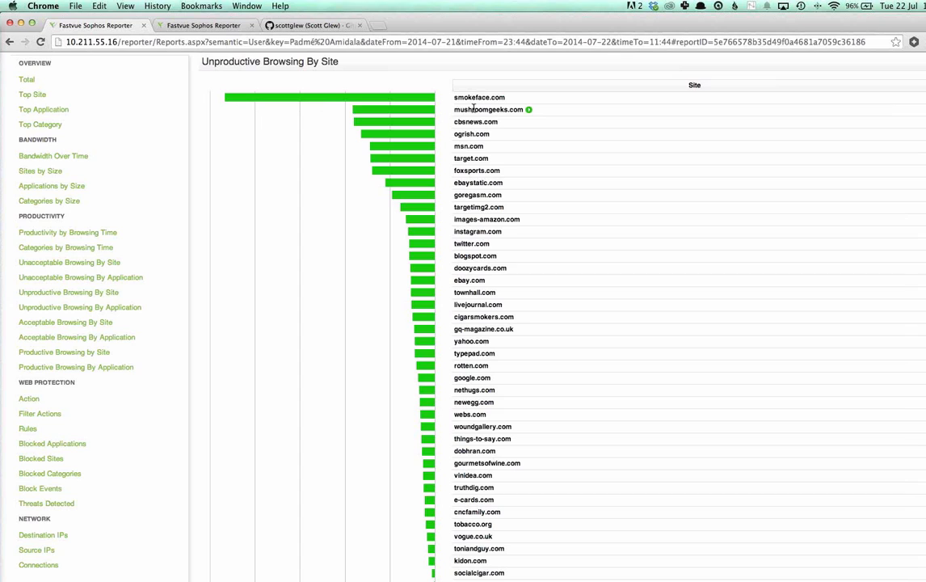
Step: Run an Activity Report on foxsports.com with the existing user filter removed
{"action": "left_click", "coordinate": [506, 171]}
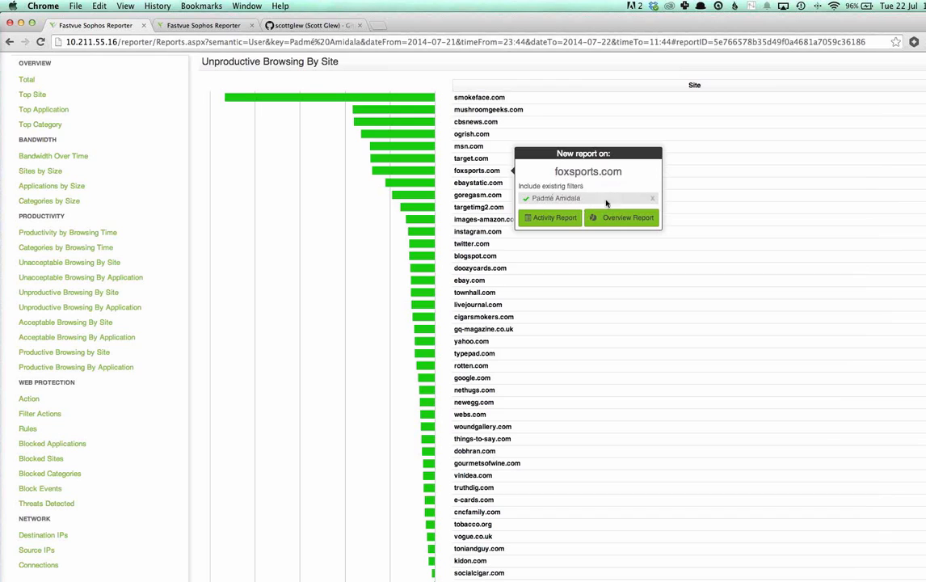
{"action": "left_click", "coordinate": [654, 201]}
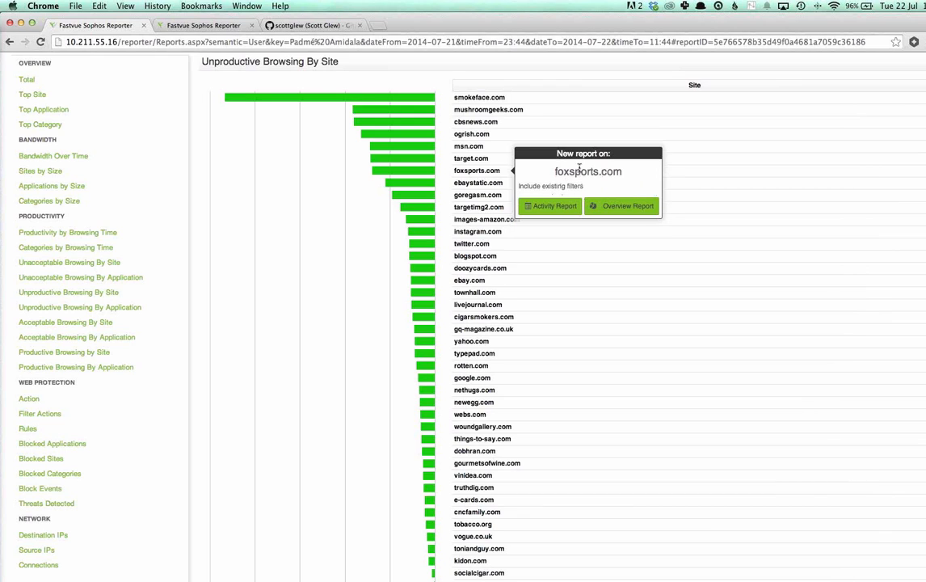
{"action": "left_click", "coordinate": [556, 207]}
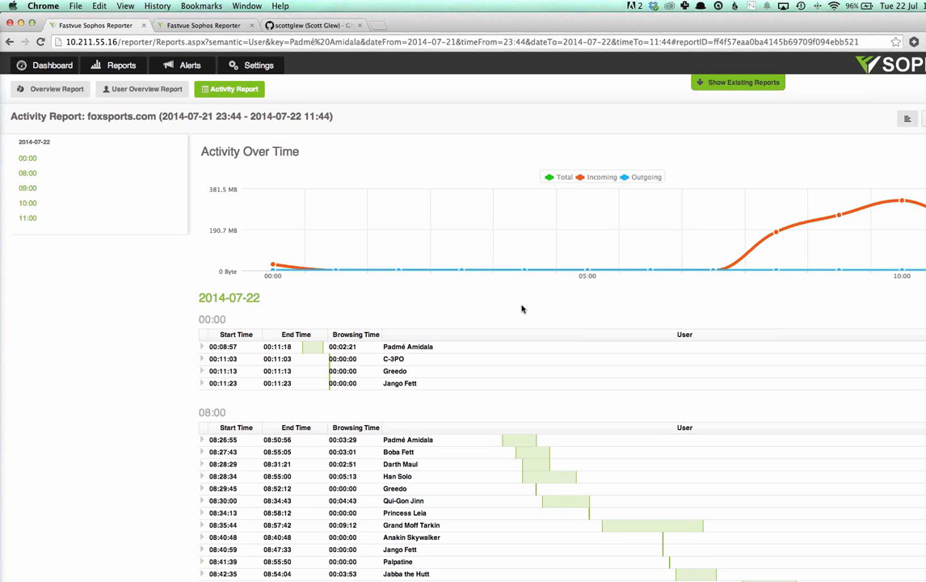
Step: Review the foxsports.com activity by hour and expand the 08:26:55 session to inspect its visited URLs
{"action": "scroll", "coordinate": [501, 303], "scroll_direction": "down", "scroll_amount": 1}
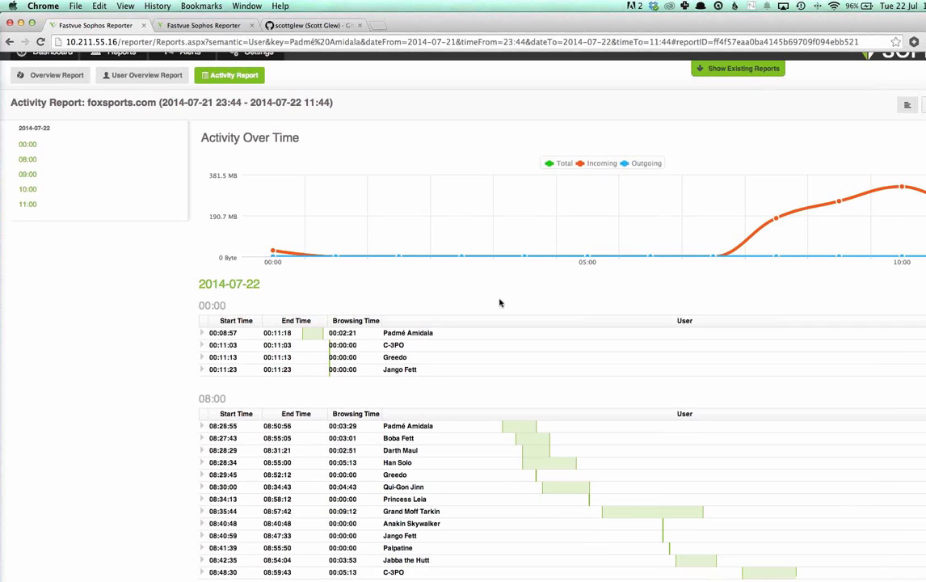
{"action": "left_click_drag", "start_coordinate": [200, 361], "coordinate": [220, 360]}
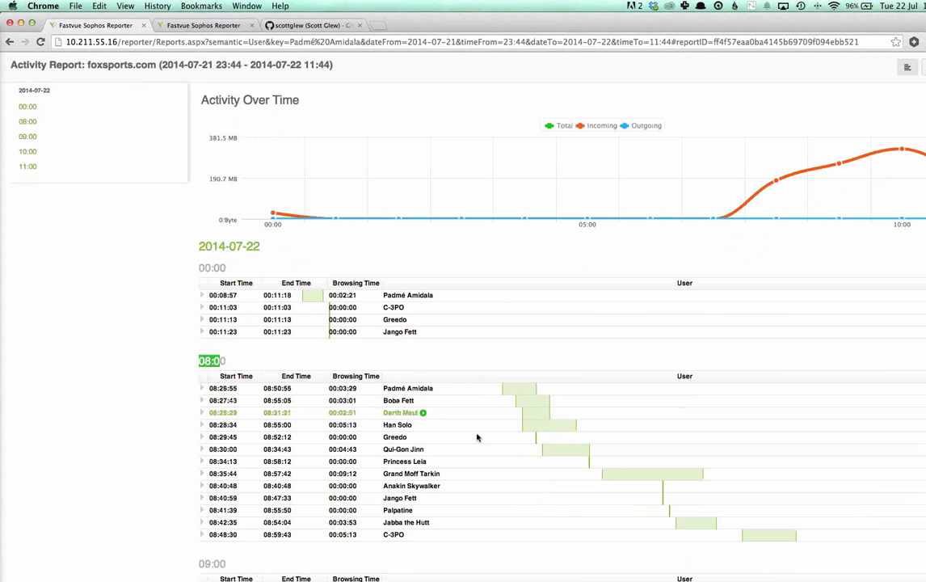
{"action": "left_click", "coordinate": [517, 365]}
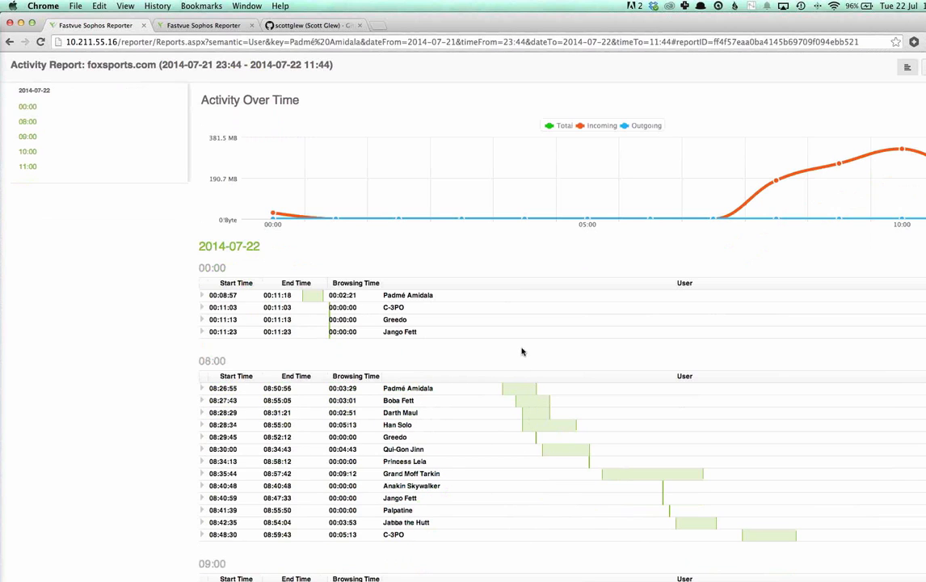
{"action": "scroll", "coordinate": [521, 351], "scroll_direction": "down", "scroll_amount": 1}
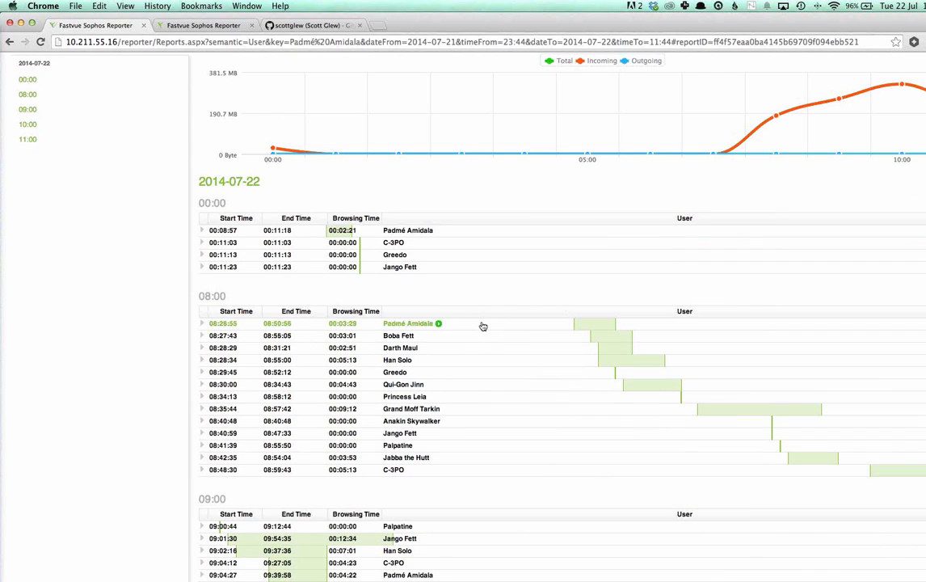
{"action": "left_click", "coordinate": [482, 324]}
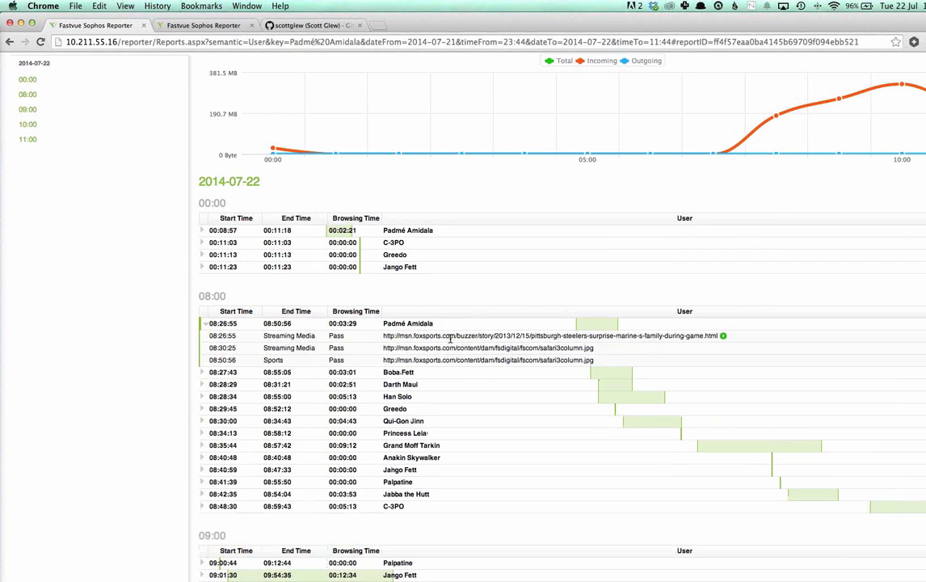
{"action": "left_click_drag", "start_coordinate": [458, 335], "coordinate": [552, 344]}
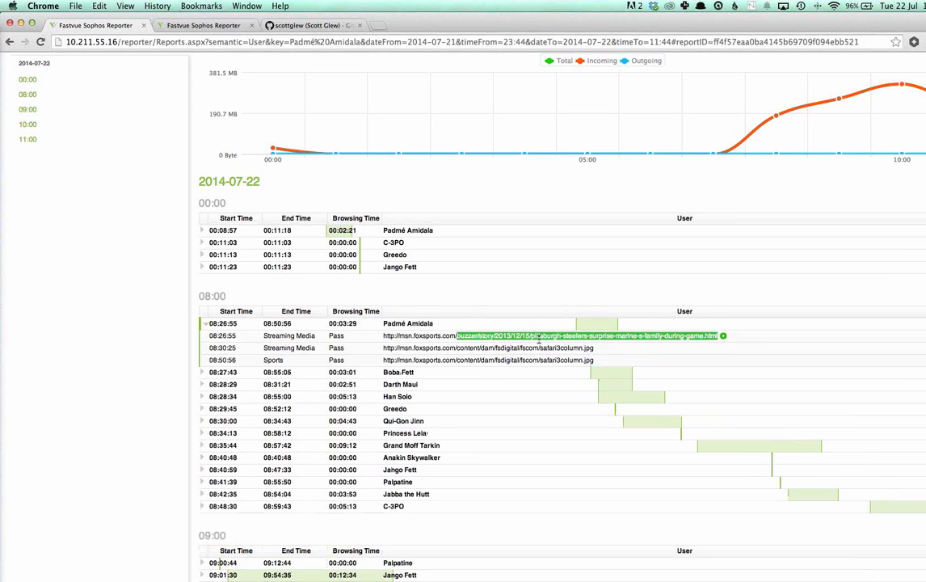
{"action": "left_click", "coordinate": [474, 347]}
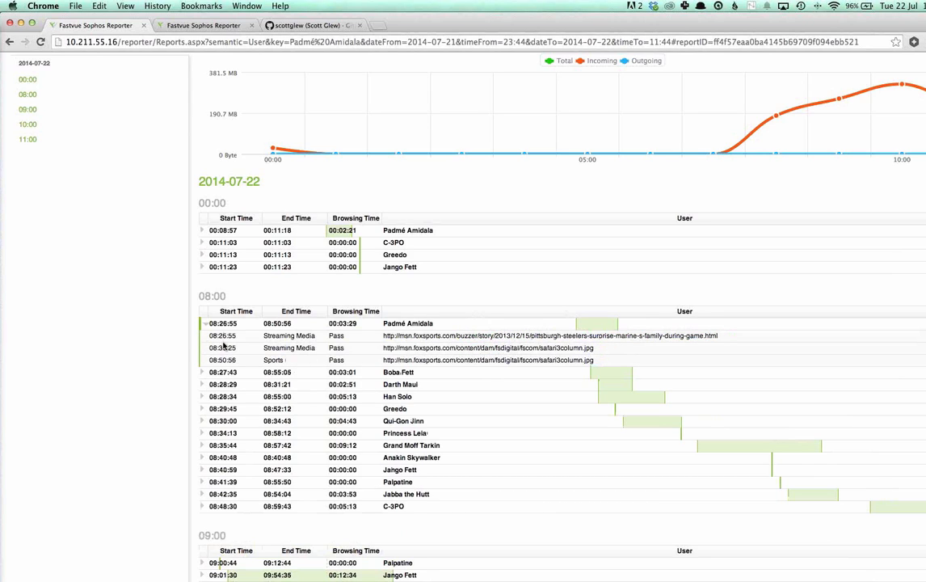
Step: Expand the 08:30:00 and 10:02:06 sessions in the activity report to inspect their visited URLs
{"action": "left_click", "coordinate": [420, 426]}
{"action": "scroll", "coordinate": [388, 441], "scroll_direction": "down", "scroll_amount": 5}
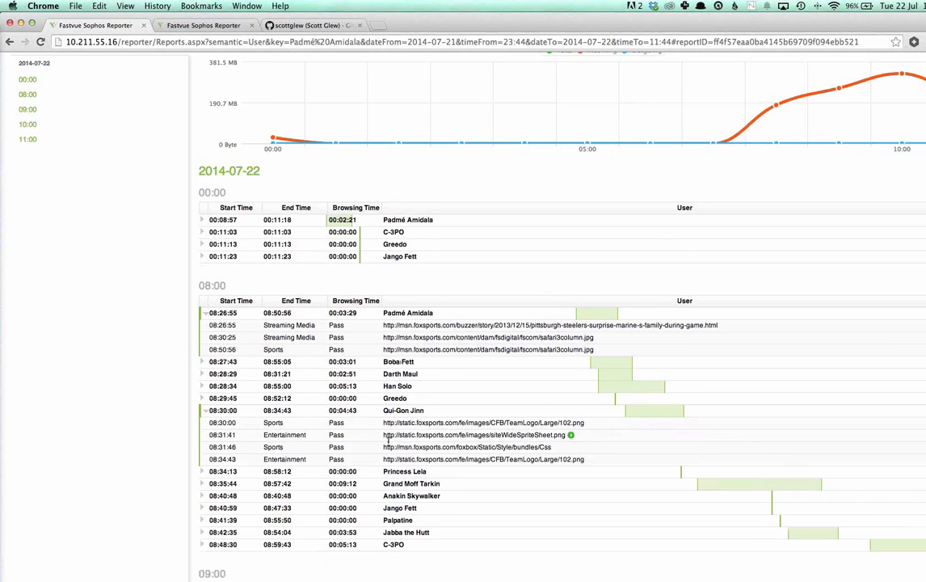
{"action": "scroll", "coordinate": [441, 432], "scroll_direction": "down", "scroll_amount": 9}
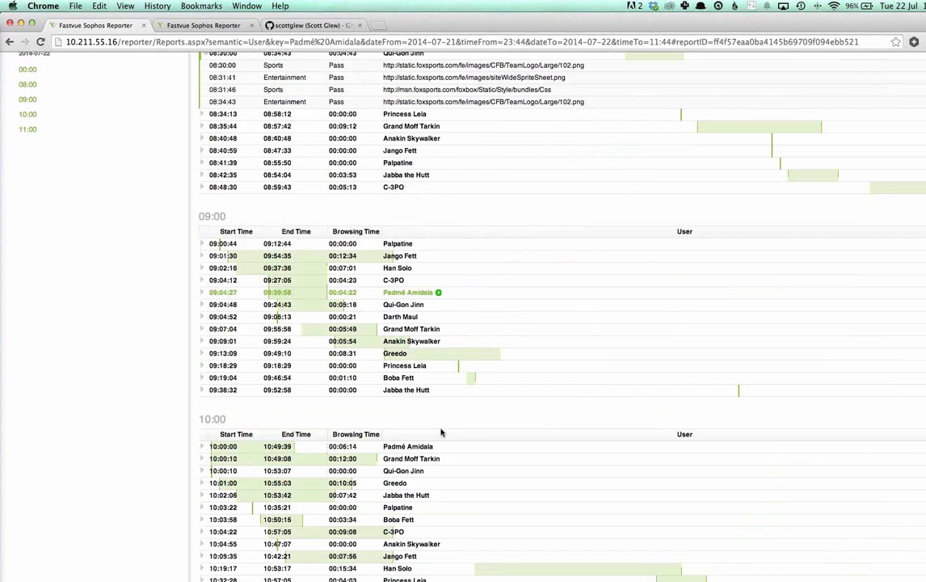
{"action": "left_click", "coordinate": [399, 322]}
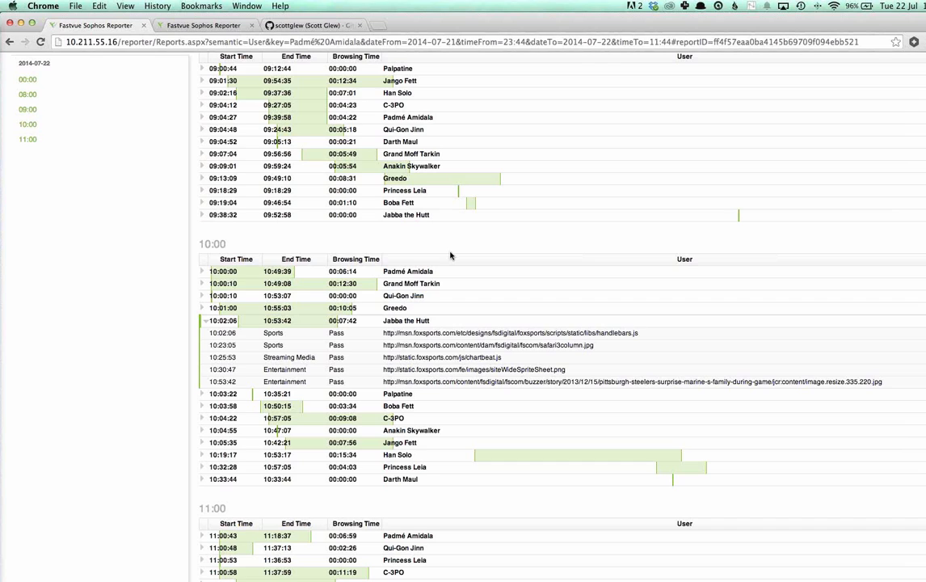
Step: Return to the Productivity dashboard and run the Overview Report for the Finance/Banking category under Blocked Acceptable Browsing
{"action": "scroll", "coordinate": [450, 255], "scroll_direction": "up", "scroll_amount": 15}
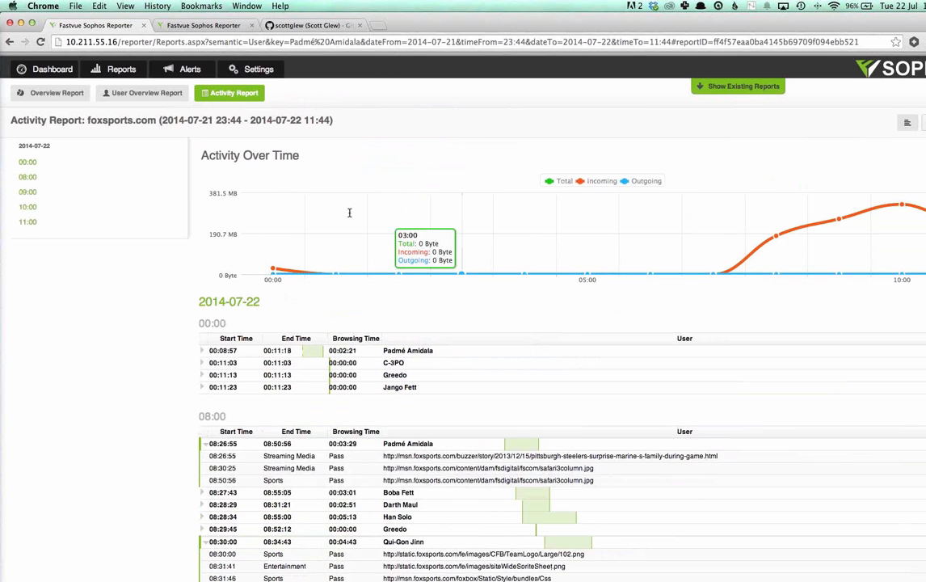
{"action": "left_click", "coordinate": [50, 65]}
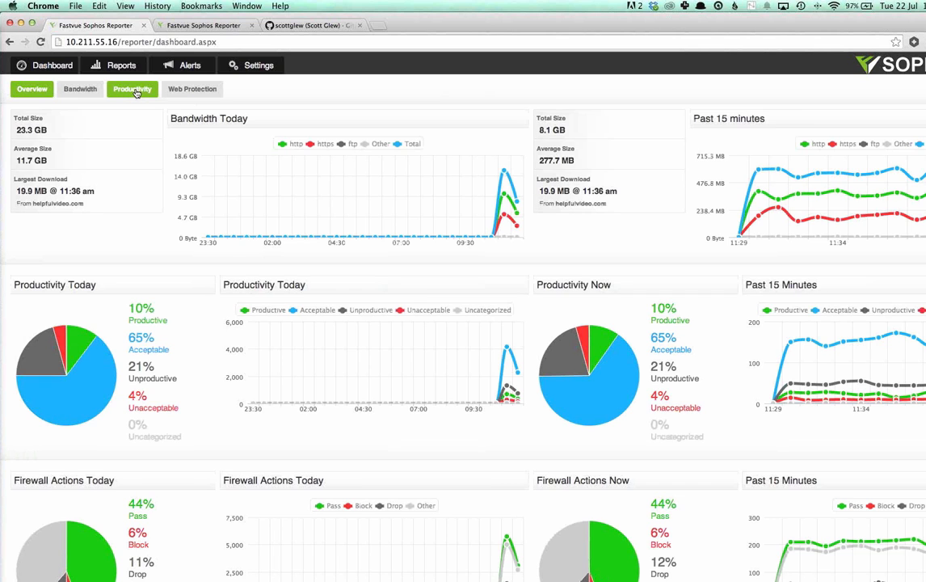
{"action": "left_click", "coordinate": [134, 91]}
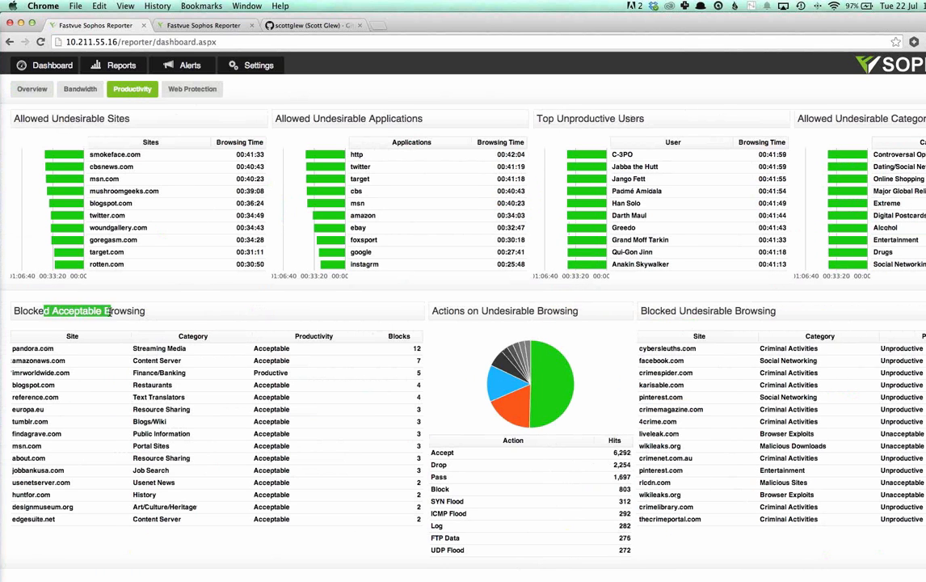
{"action": "left_click_drag", "start_coordinate": [55, 310], "coordinate": [147, 310]}
{"action": "left_click", "coordinate": [146, 310]}
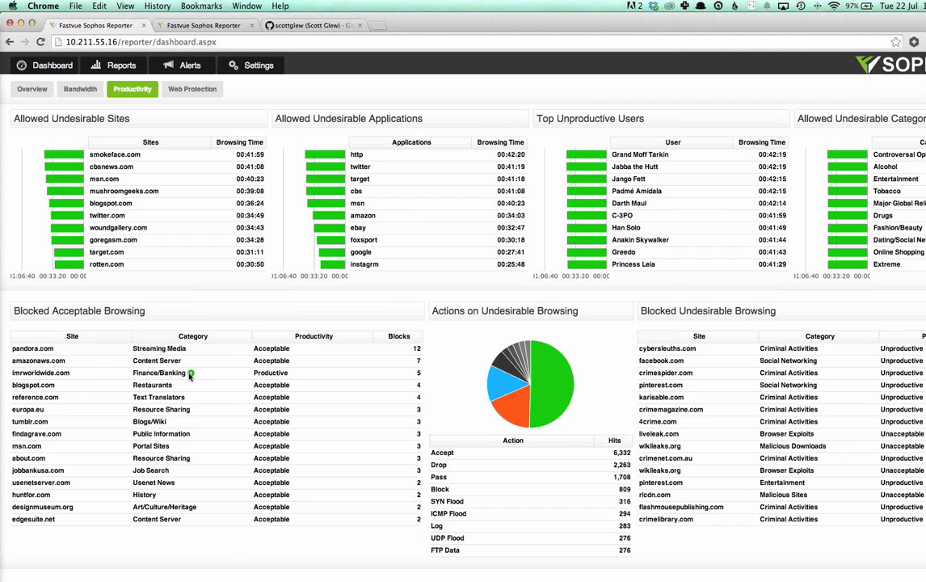
{"action": "left_click", "coordinate": [191, 374]}
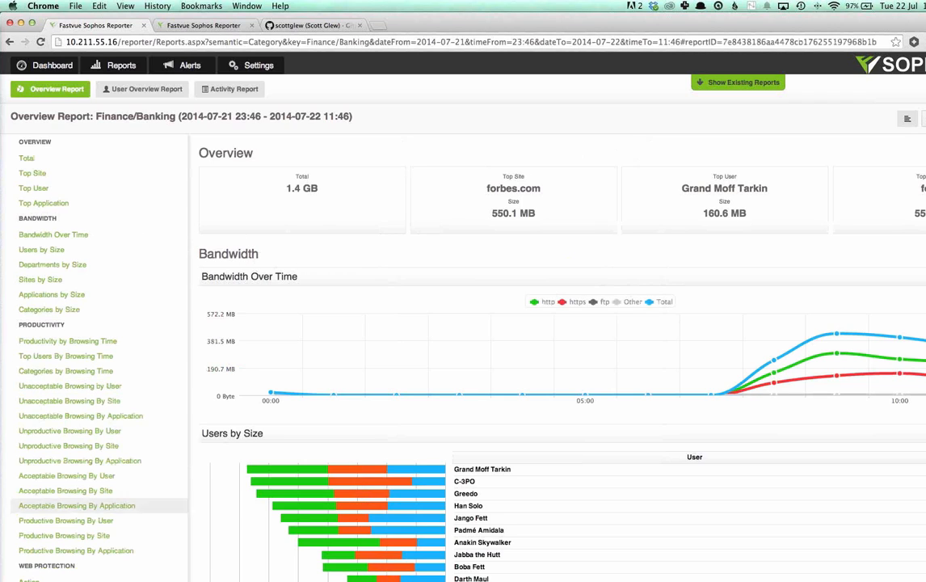
Step: Examine the Action and Filter Actions charts in the Web Protection section of the Finance/Banking overview report
{"action": "left_click", "coordinate": [67, 569]}
{"action": "mouse_move", "coordinate": [342, 151]}
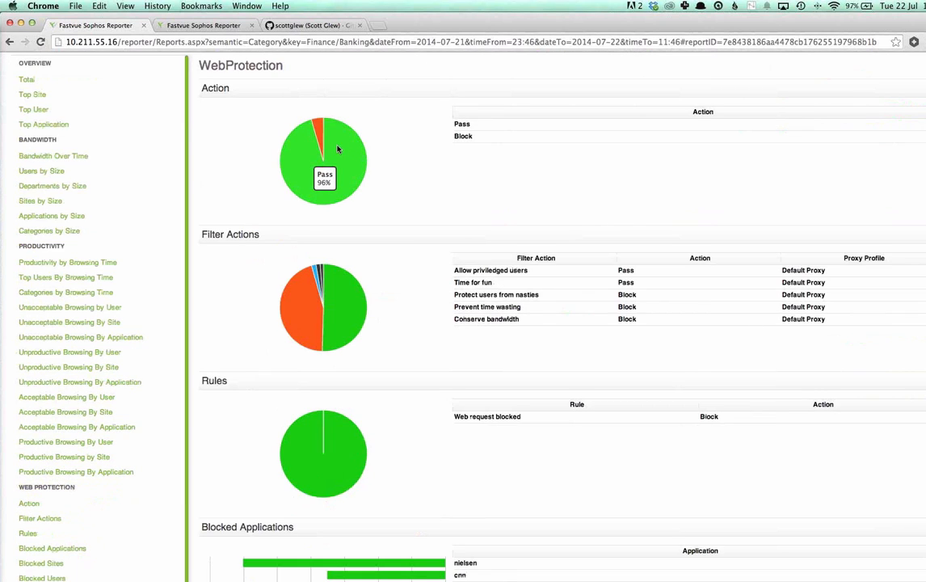
{"action": "mouse_move", "coordinate": [318, 131]}
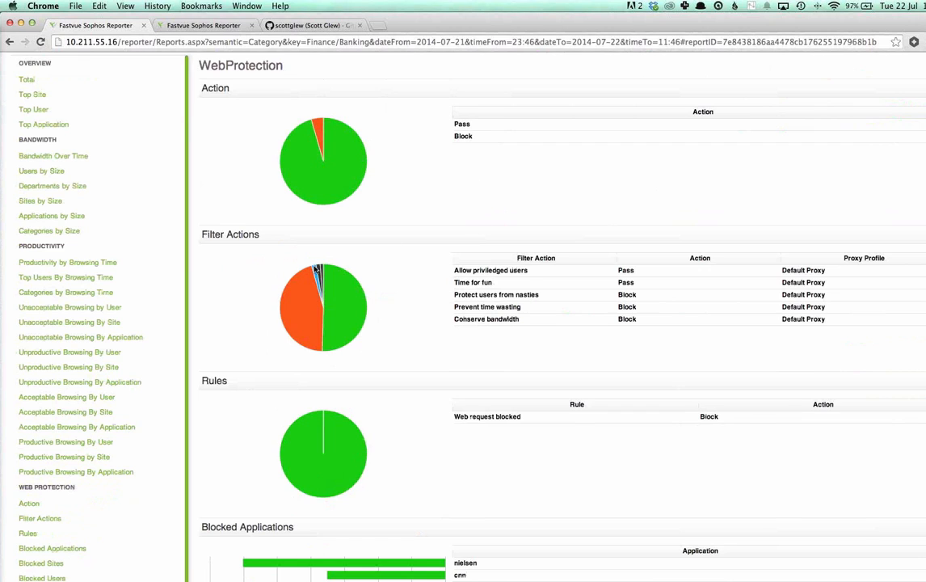
{"action": "left_click_drag", "start_coordinate": [220, 233], "coordinate": [260, 235]}
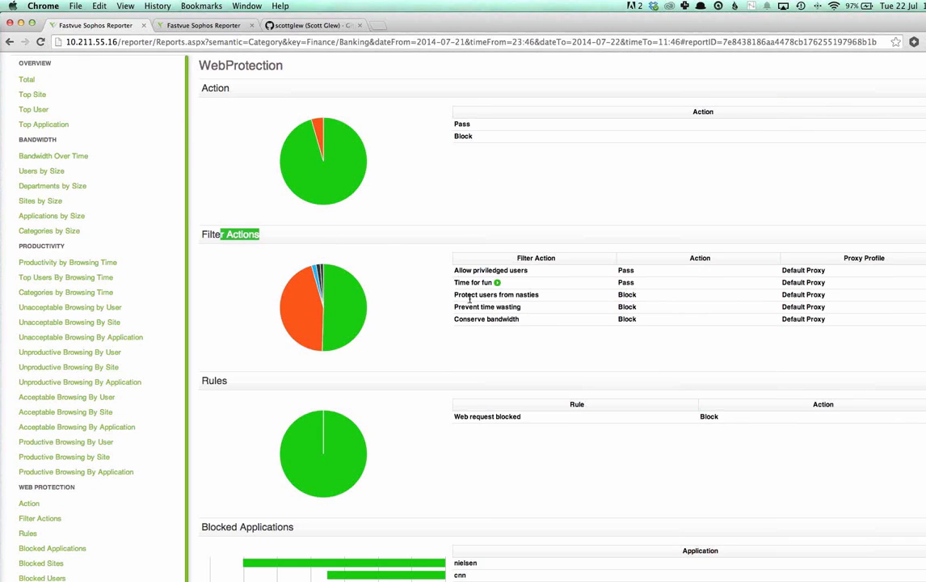
{"action": "left_click", "coordinate": [474, 340]}
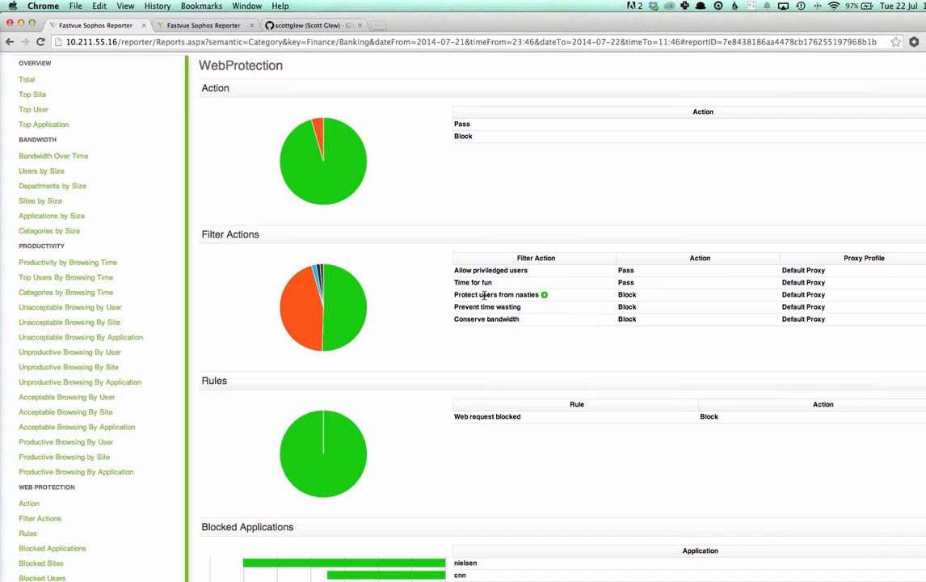
Step: Inspect the blocking filter actions and bring up the new-report options for Prevent time wasting without running a report
{"action": "left_click_drag", "start_coordinate": [477, 295], "coordinate": [517, 320]}
{"action": "left_click", "coordinate": [496, 339]}
{"action": "left_click", "coordinate": [505, 339]}
{"action": "left_click", "coordinate": [527, 308]}
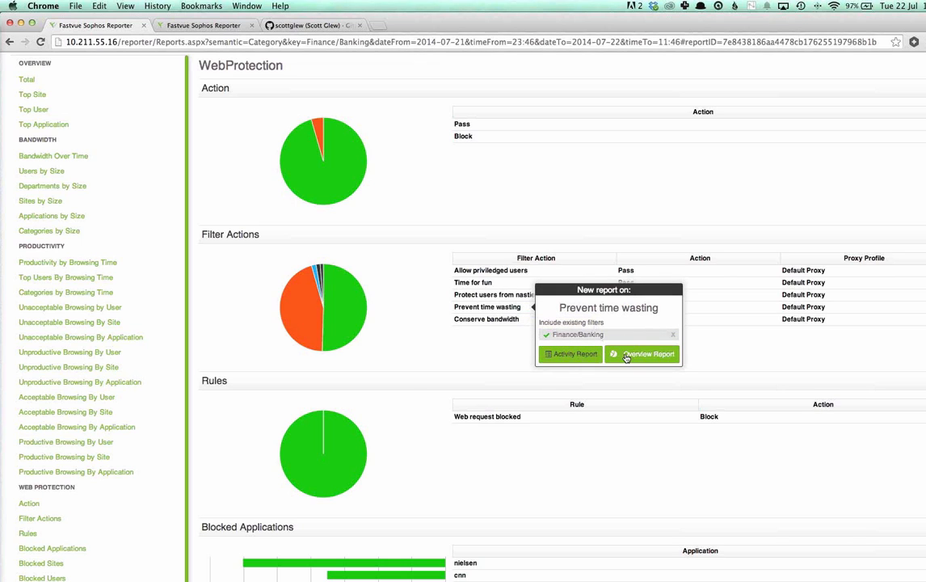
{"action": "left_click", "coordinate": [762, 362]}
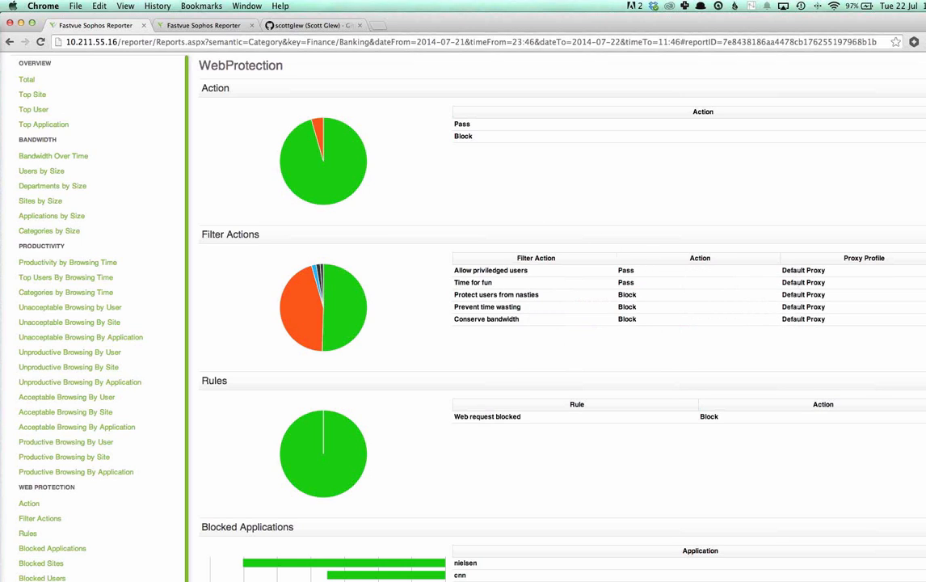
Step: On the Alerts page, examine the Beast Trojan threat alert and the second Unproductive Browsing alert with its visited sites
{"action": "scroll", "coordinate": [599, 228], "scroll_direction": "up", "scroll_amount": 20}
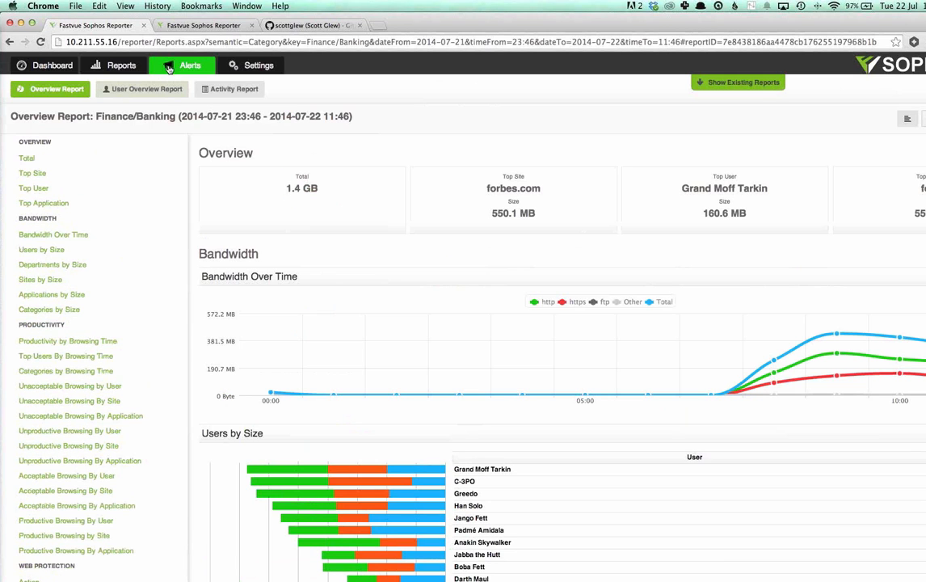
{"action": "left_click", "coordinate": [168, 67]}
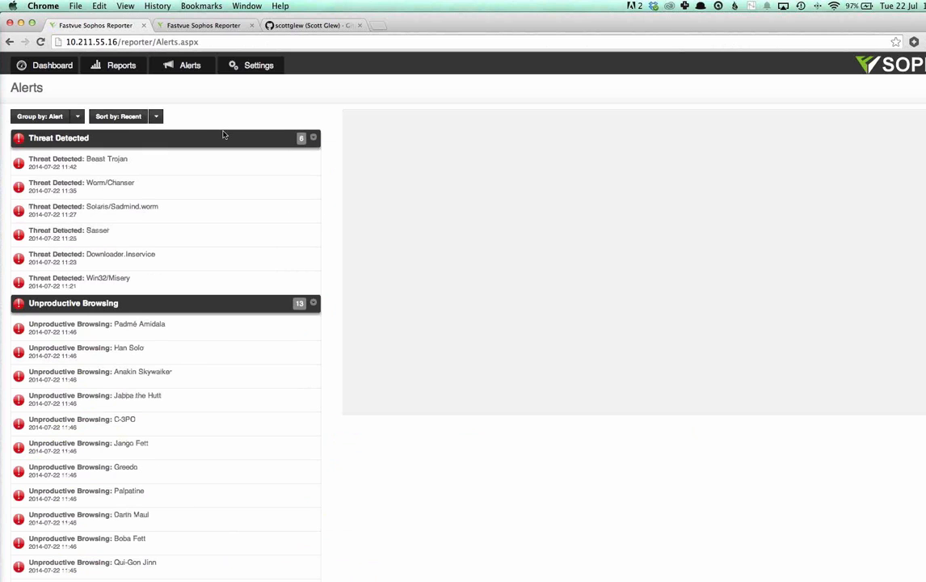
{"action": "left_click", "coordinate": [194, 166]}
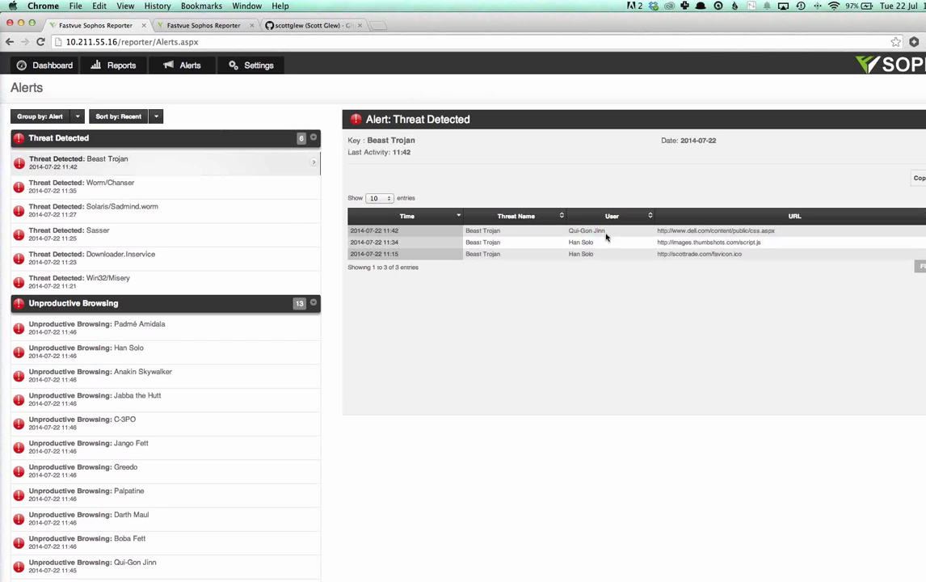
{"action": "left_click_drag", "start_coordinate": [682, 233], "coordinate": [761, 233]}
{"action": "left_click", "coordinate": [760, 233]}
{"action": "left_click", "coordinate": [161, 349]}
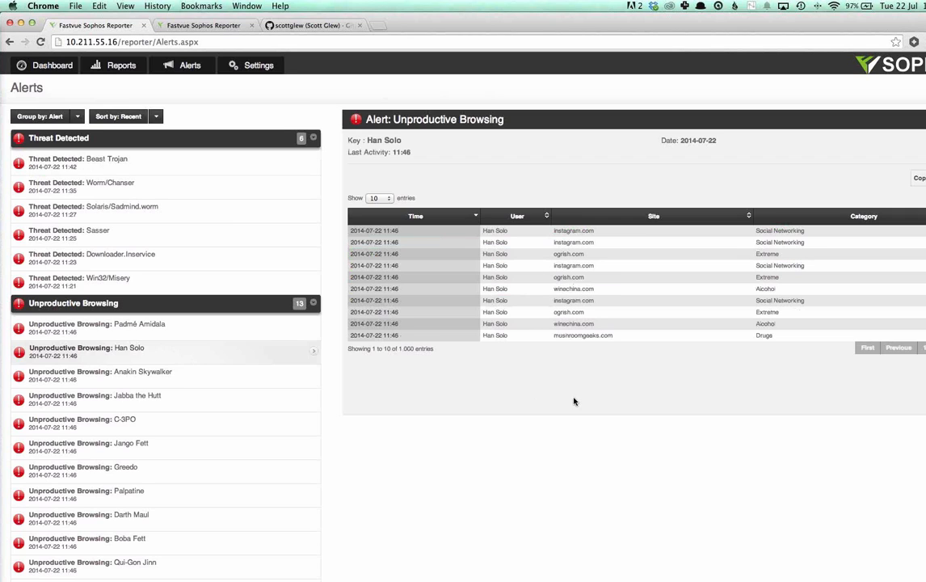
{"action": "left_click_drag", "start_coordinate": [556, 254], "coordinate": [598, 256]}
Step: Switch to the reporter.pngisd.org Reporter site and start a new Overview Report with one filter
{"action": "left_click", "coordinate": [199, 25]}
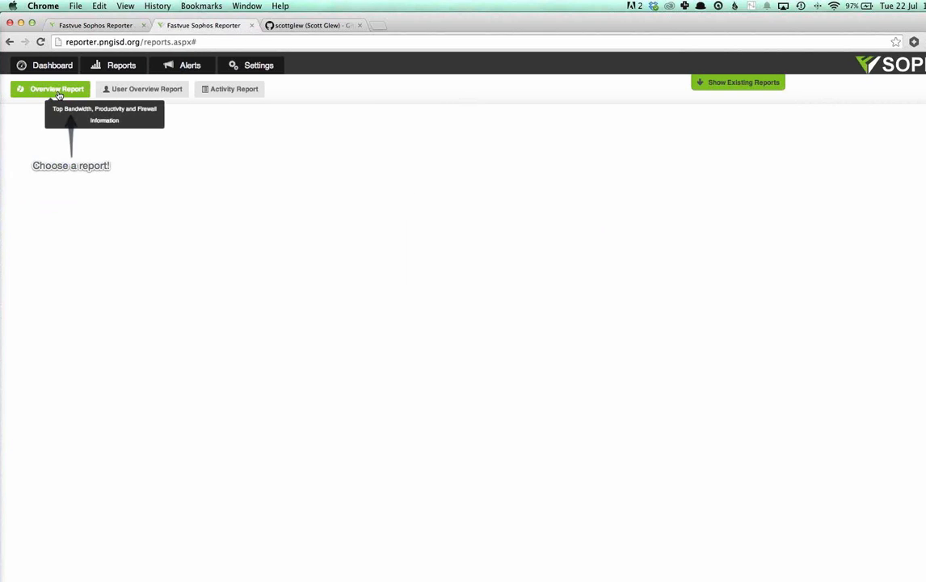
{"action": "left_click", "coordinate": [58, 96]}
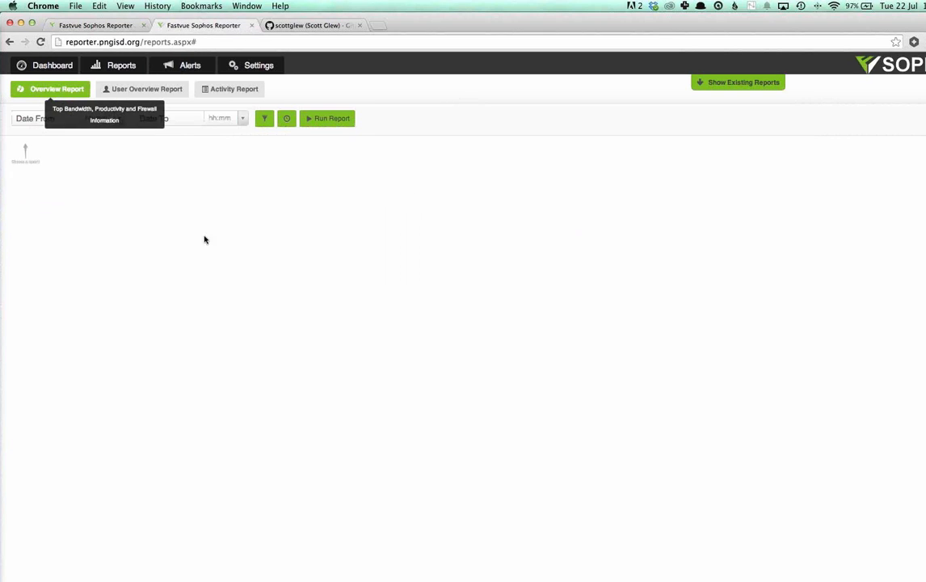
{"action": "left_click", "coordinate": [265, 119]}
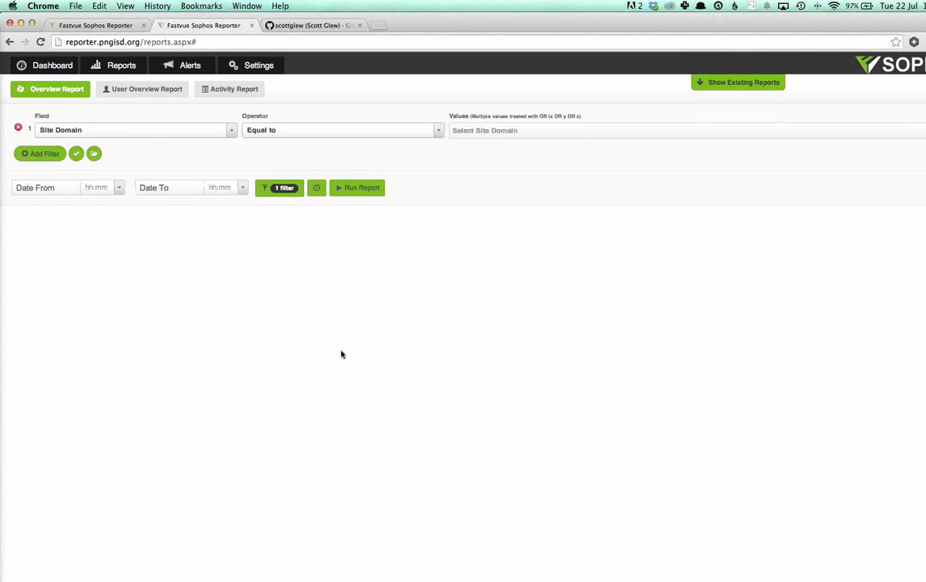
Step: Look through the fields available for filtering the report, from User and Department to Search Terms
{"action": "left_click", "coordinate": [233, 131]}
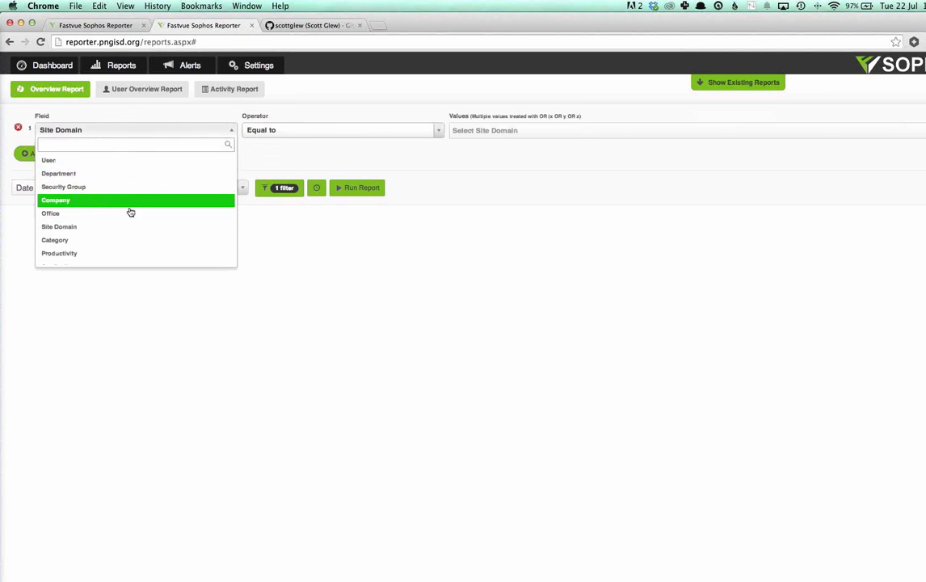
{"action": "scroll", "coordinate": [142, 221], "scroll_direction": "down", "scroll_amount": 3}
{"action": "scroll", "coordinate": [144, 223], "scroll_direction": "down", "scroll_amount": 8}
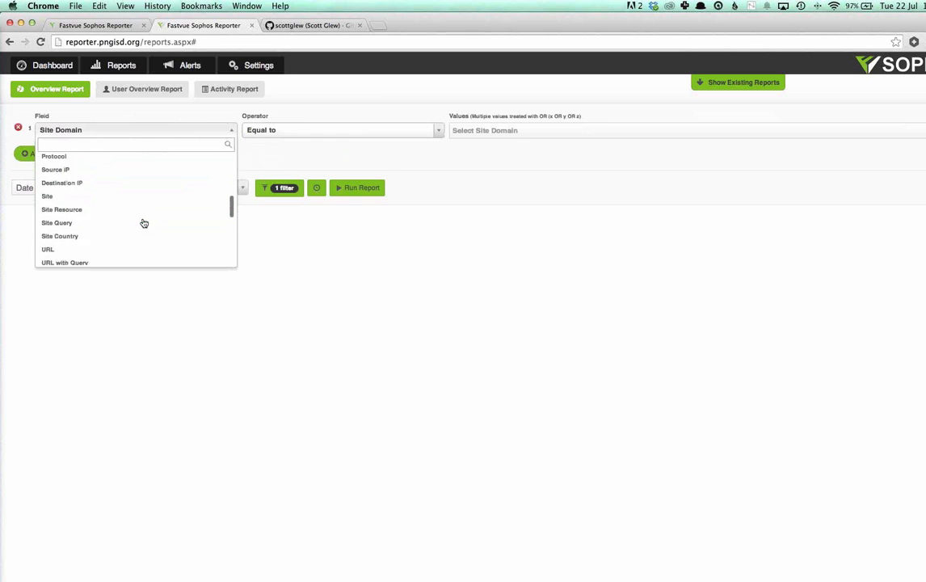
{"action": "scroll", "coordinate": [144, 224], "scroll_direction": "down", "scroll_amount": 3}
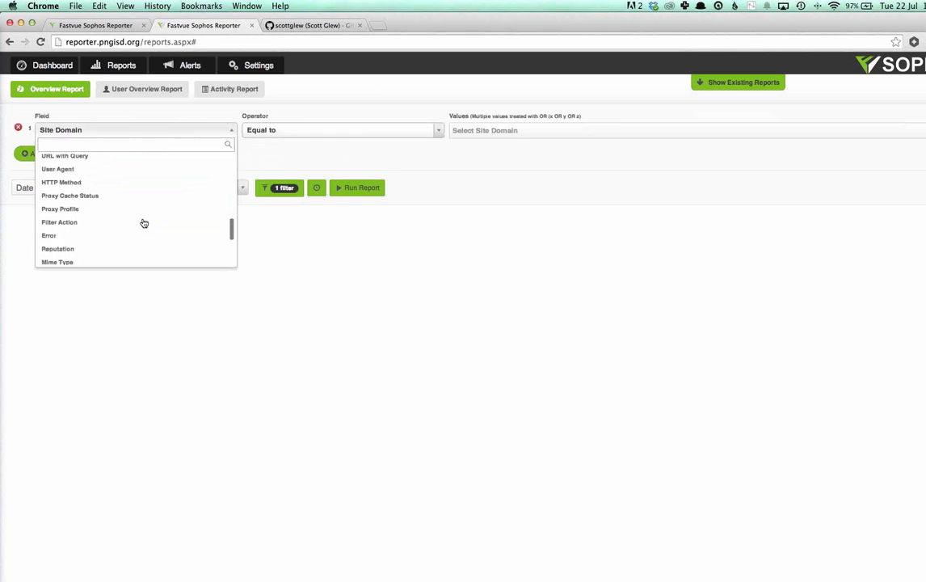
{"action": "scroll", "coordinate": [142, 224], "scroll_direction": "up", "scroll_amount": 4}
{"action": "scroll", "coordinate": [138, 223], "scroll_direction": "down", "scroll_amount": 6}
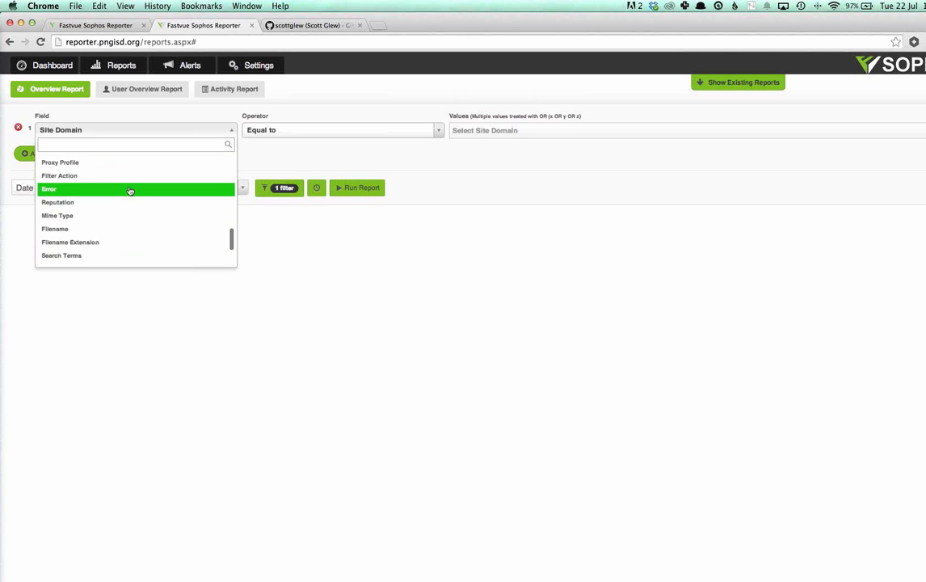
{"action": "scroll", "coordinate": [127, 194], "scroll_direction": "up", "scroll_amount": 5}
{"action": "scroll", "coordinate": [126, 191], "scroll_direction": "up", "scroll_amount": 5}
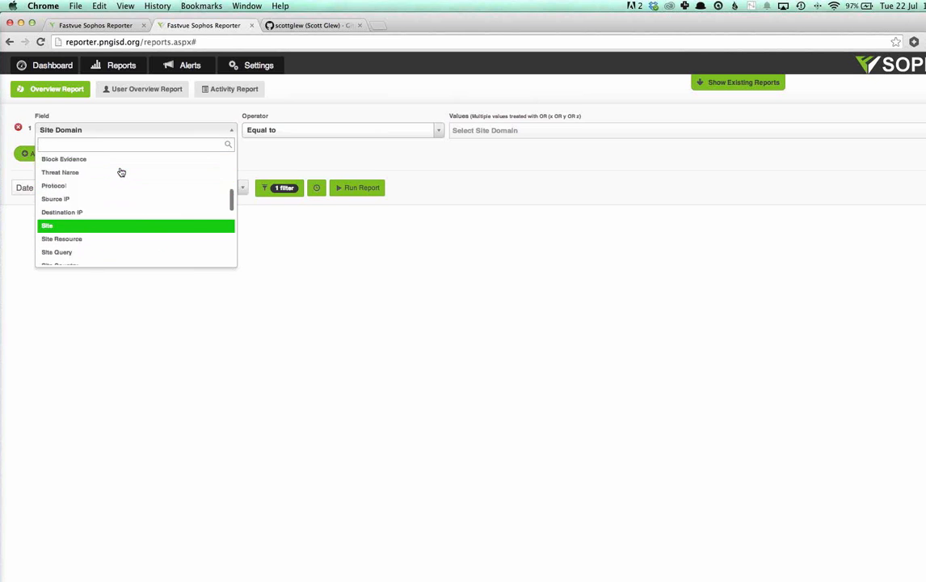
{"action": "scroll", "coordinate": [122, 188], "scroll_direction": "up", "scroll_amount": 5}
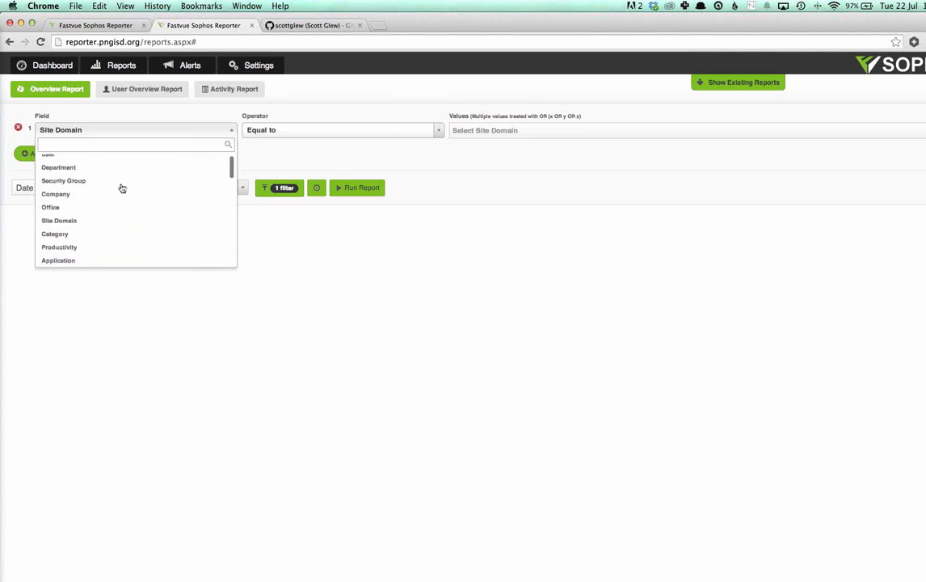
{"action": "scroll", "coordinate": [122, 174], "scroll_direction": "down", "scroll_amount": 1}
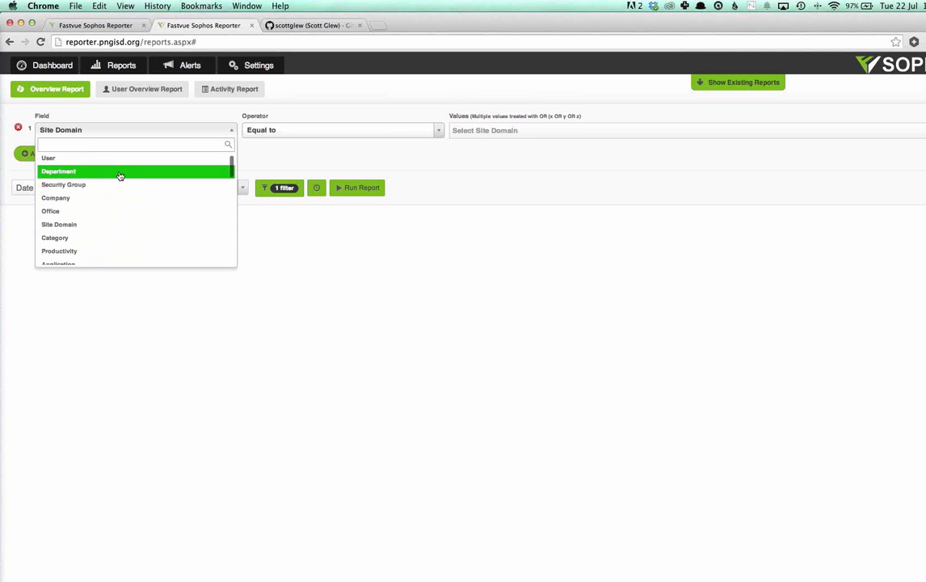
{"action": "scroll", "coordinate": [124, 219], "scroll_direction": "down", "scroll_amount": 1}
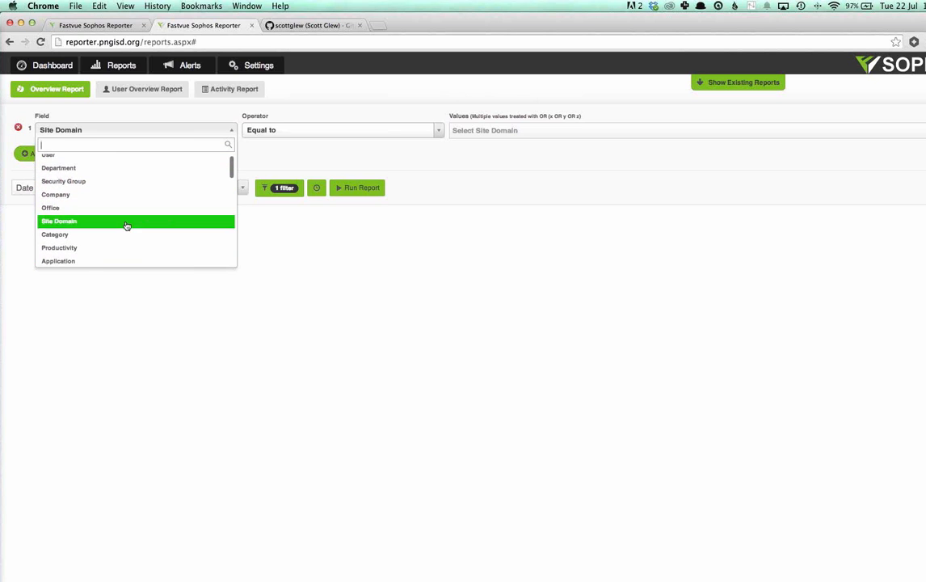
Step: Filter the report by Security Group equal to Computer Managers
{"action": "left_click", "coordinate": [125, 181]}
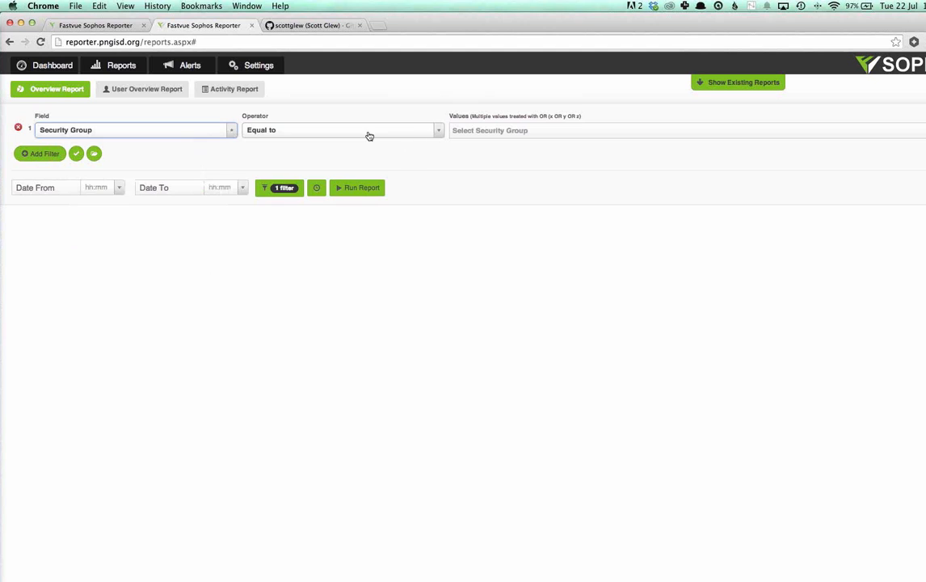
{"action": "left_click", "coordinate": [390, 132]}
{"action": "left_click", "coordinate": [388, 131]}
{"action": "left_click", "coordinate": [485, 129]}
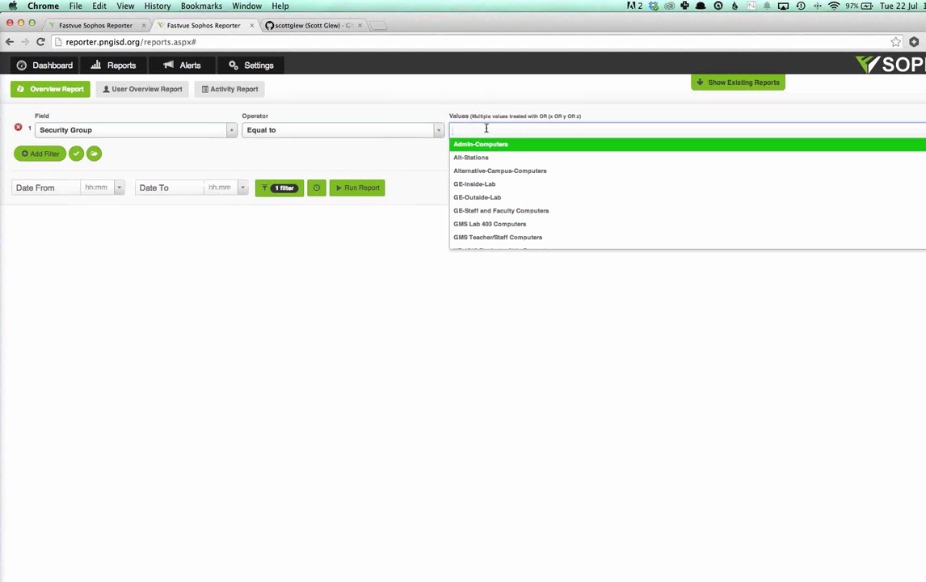
{"action": "type", "text": "manag"}
{"action": "key", "text": "Down"}
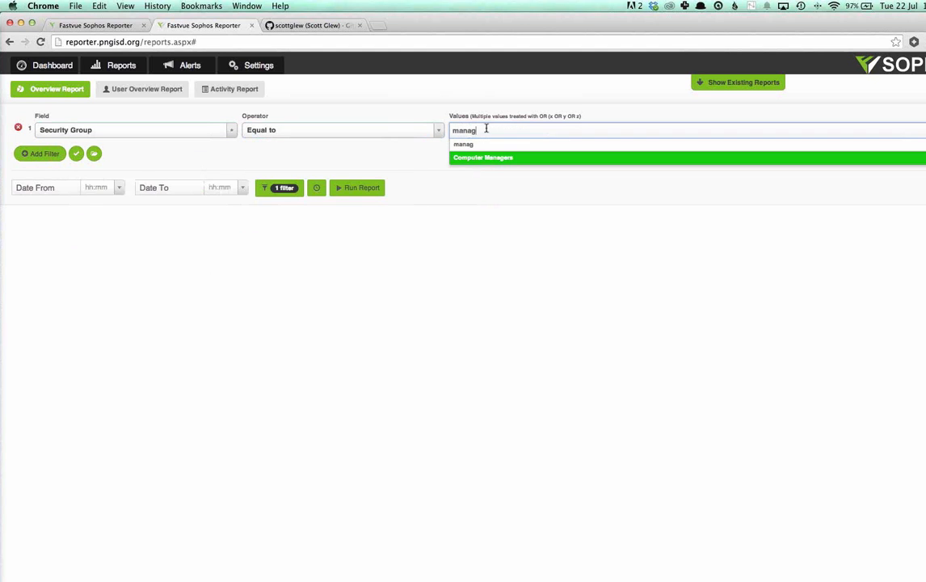
{"action": "key", "text": "Return"}
Step: Add PrimeTime Editors as a second value of the Security Group filter
{"action": "type", "text": "it"}
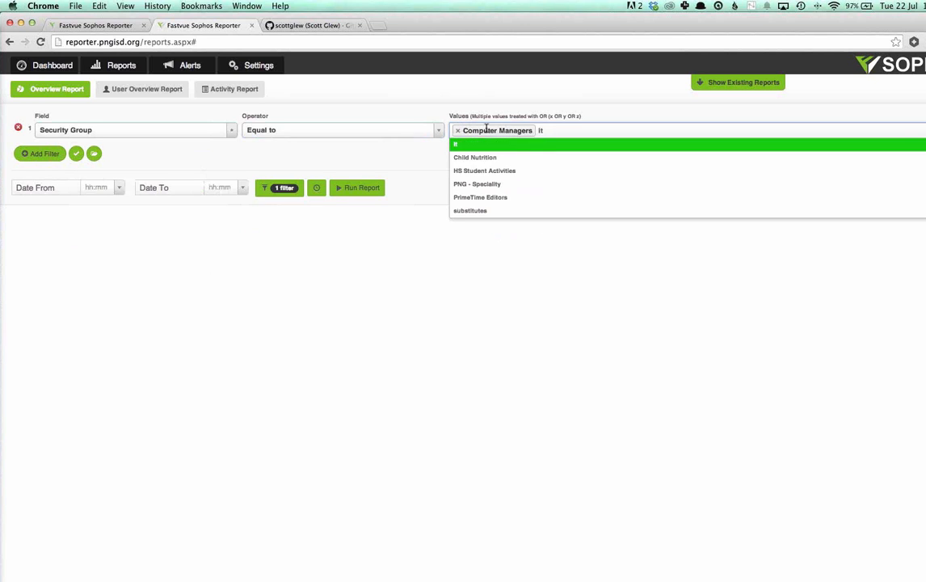
{"action": "key", "text": "Down"}
{"action": "key", "text": "Down"}
{"action": "key", "text": "Down"}
{"action": "key", "text": "Down"}
{"action": "key", "text": "Return"}
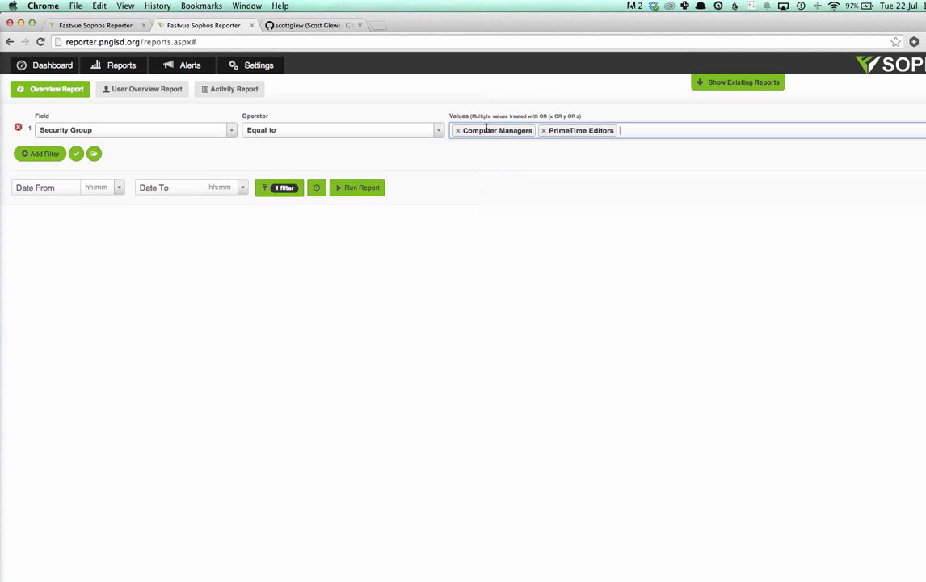
{"action": "left_click", "coordinate": [528, 157]}
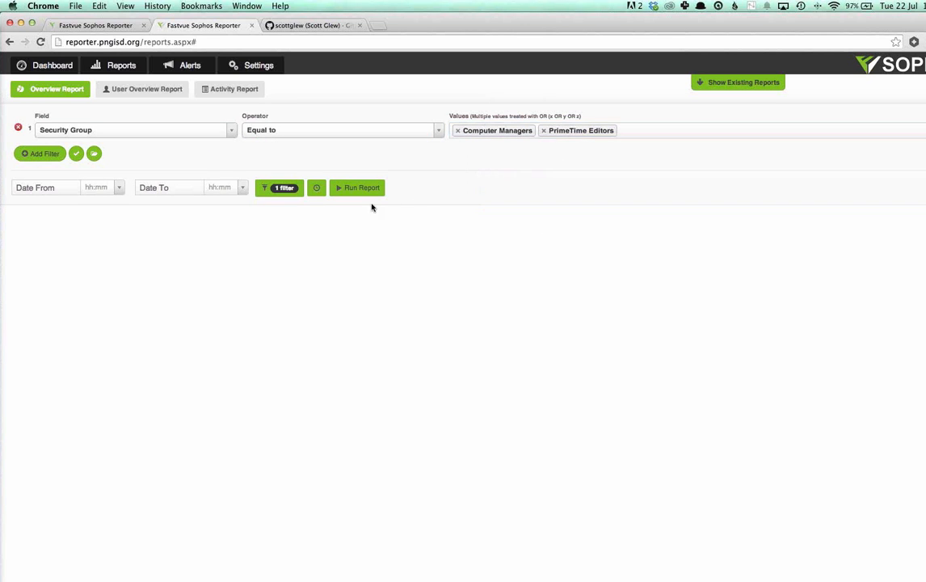
Step: Fill in a weekly and monthly report schedule with the managers' e-mail address, and close it without scheduling the report
{"action": "left_click", "coordinate": [315, 188]}
{"action": "left_click", "coordinate": [402, 366]}
{"action": "left_click", "coordinate": [416, 402]}
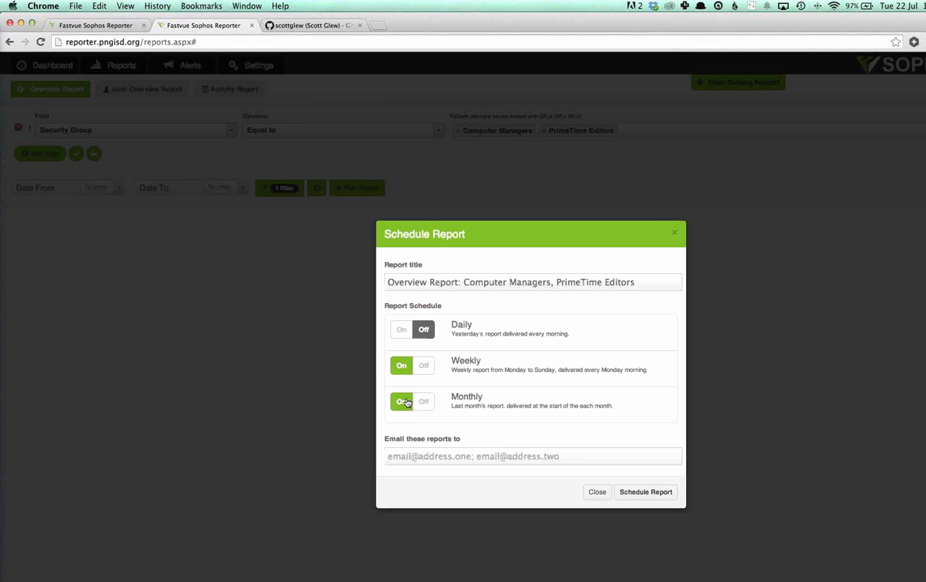
{"action": "left_click", "coordinate": [473, 455]}
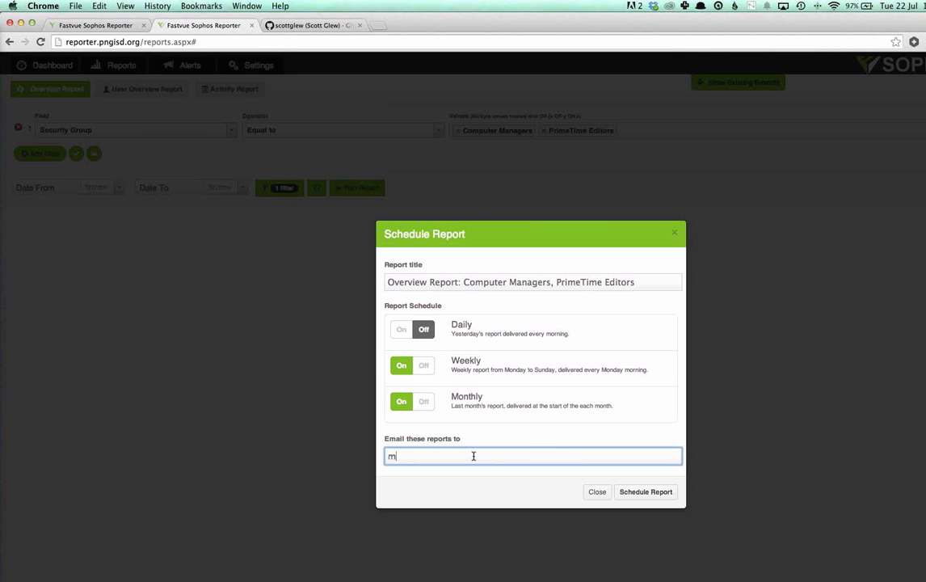
{"action": "left_click", "coordinate": [597, 493]}
Step: Change the report filter to Source IP in subnet 10.1.0.0/16
{"action": "left_click", "coordinate": [229, 131]}
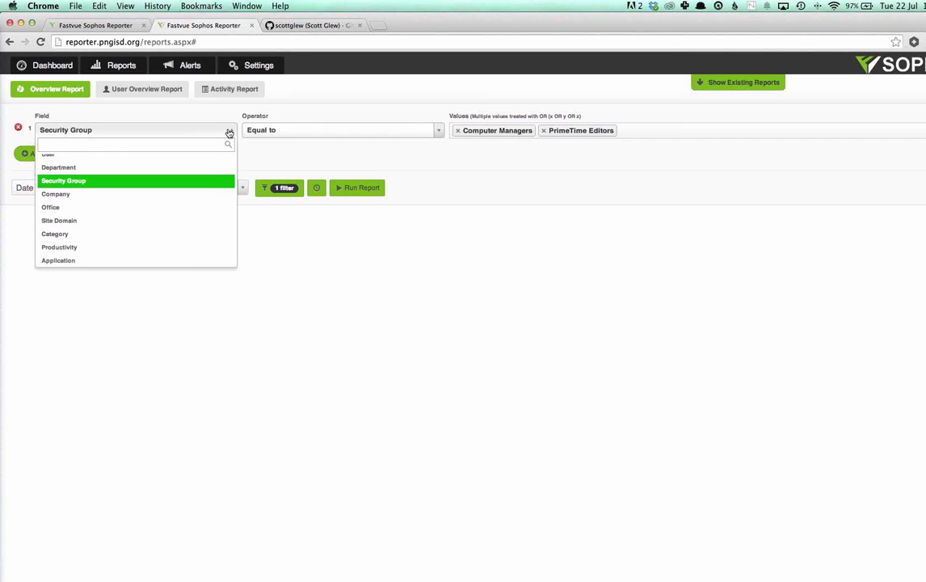
{"action": "type", "text": "sour"}
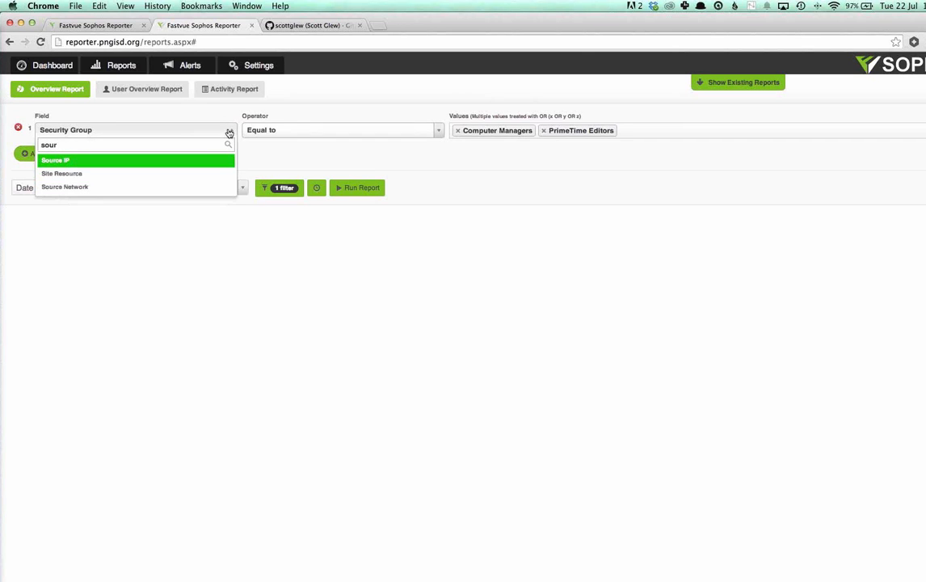
{"action": "key", "text": "Return"}
{"action": "left_click", "coordinate": [311, 124]}
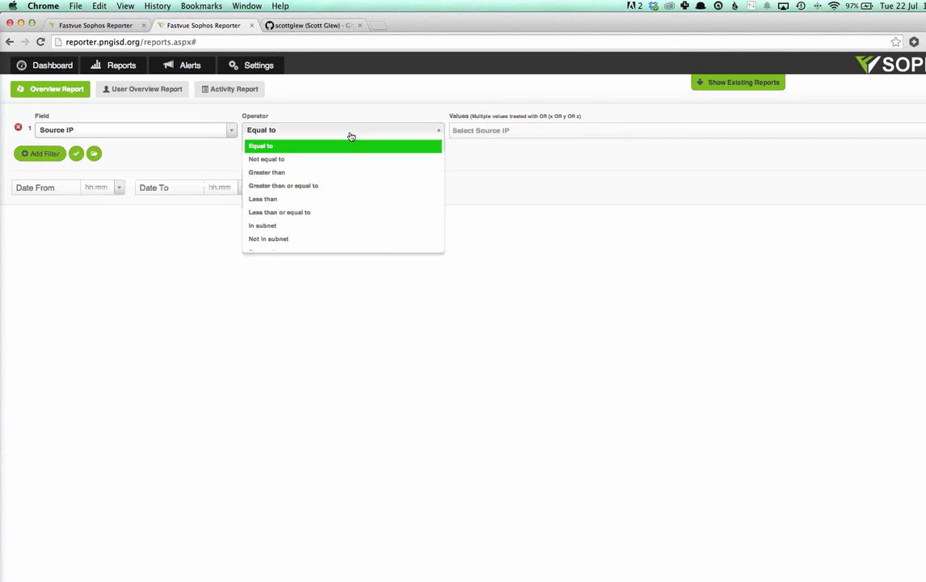
{"action": "left_click", "coordinate": [273, 227]}
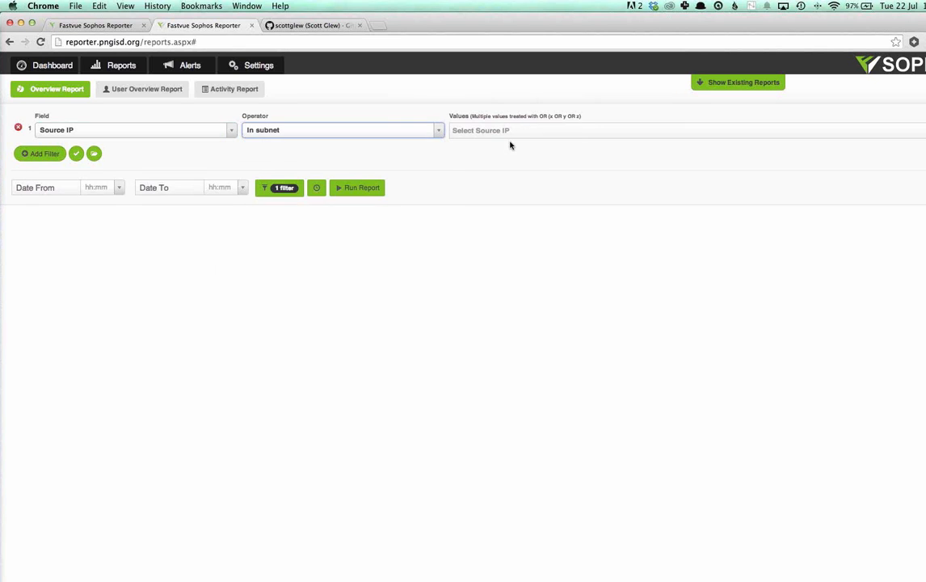
{"action": "left_click", "coordinate": [510, 132]}
{"action": "type", "text": "10.1.0.0/16"}
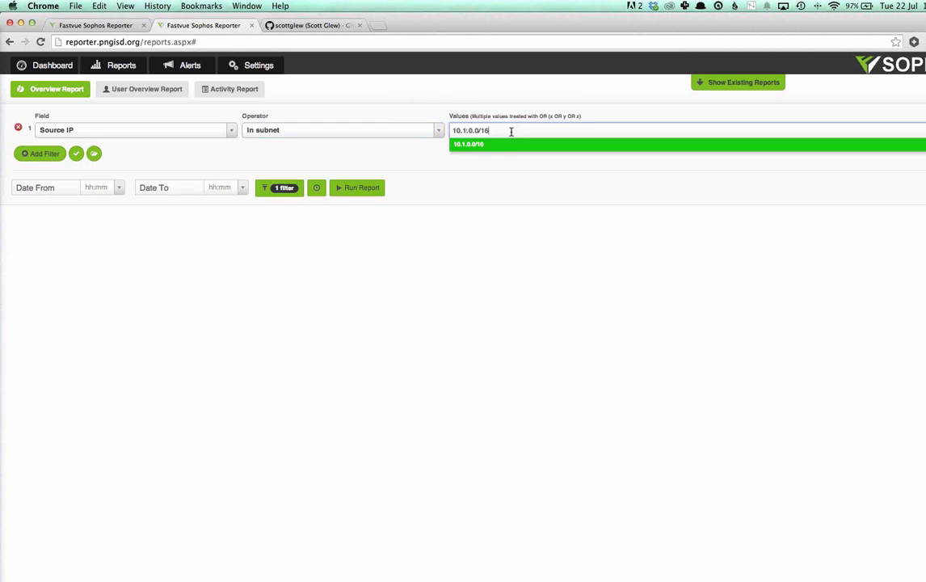
{"action": "key", "text": "Return"}
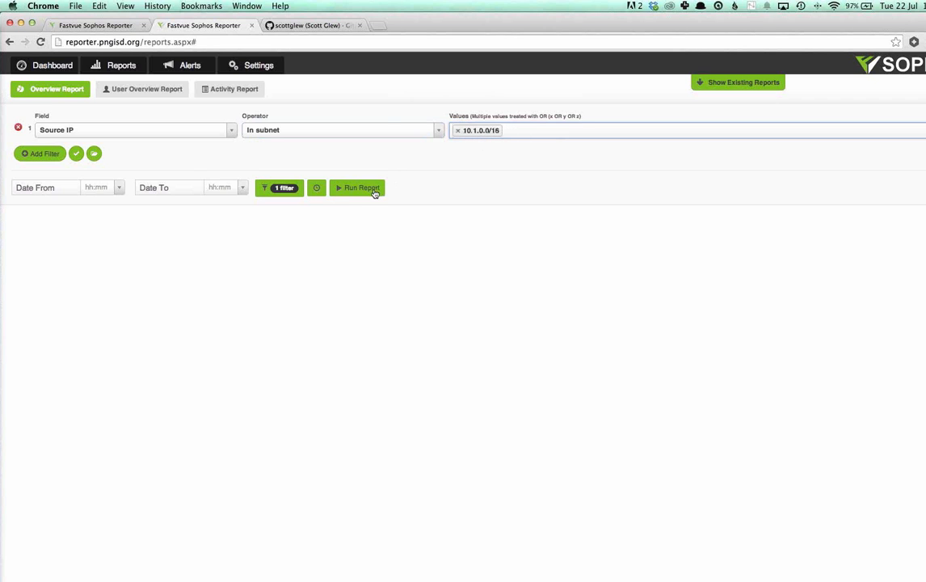
Step: Check the report schedule options for the 10.1.0.0/16 subnet filter and close them without scheduling the report
{"action": "left_click", "coordinate": [326, 189]}
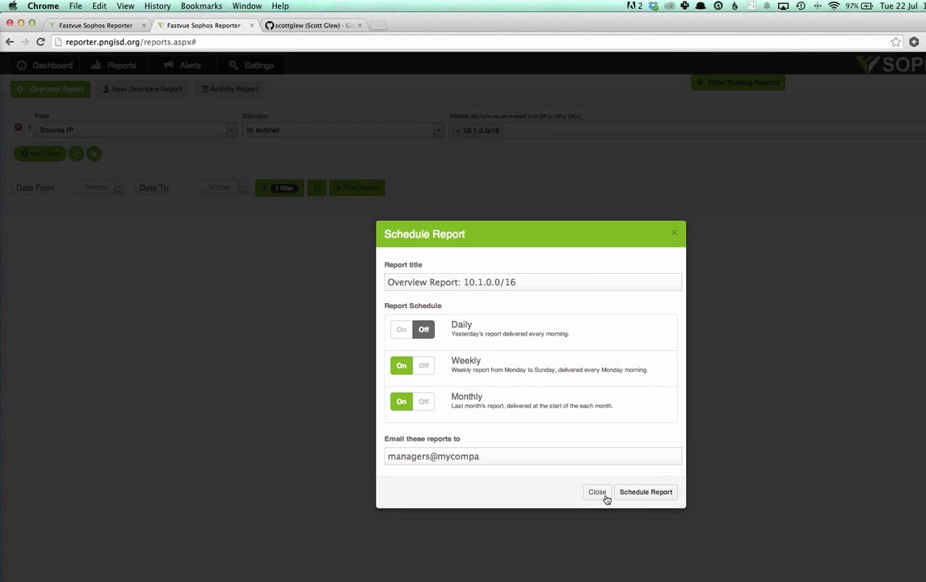
{"action": "left_click", "coordinate": [597, 492]}
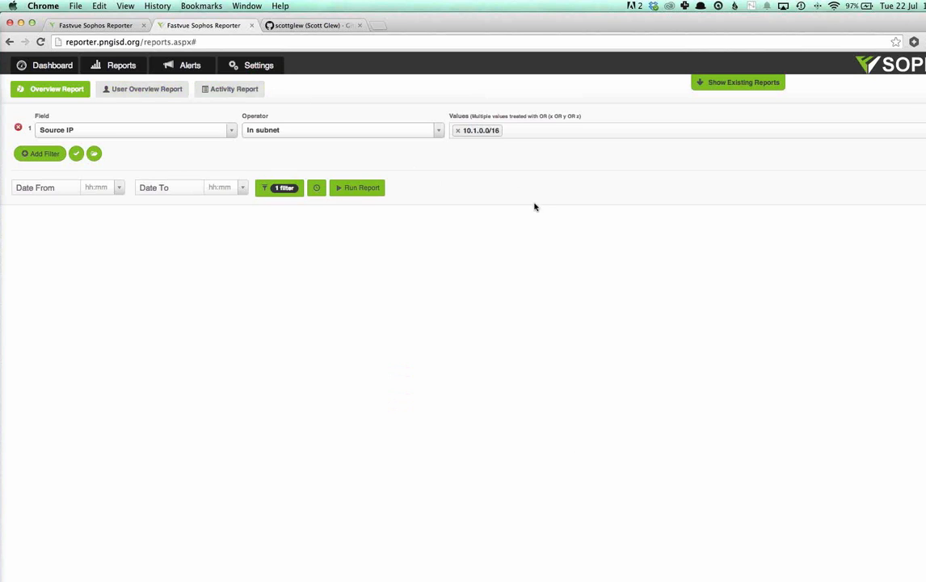
Step: Open the TMGResponsiveAuthForms repository on GitHub and examine its README from the Purpose section through the Exchange OWA templates
{"action": "left_click", "coordinate": [318, 27]}
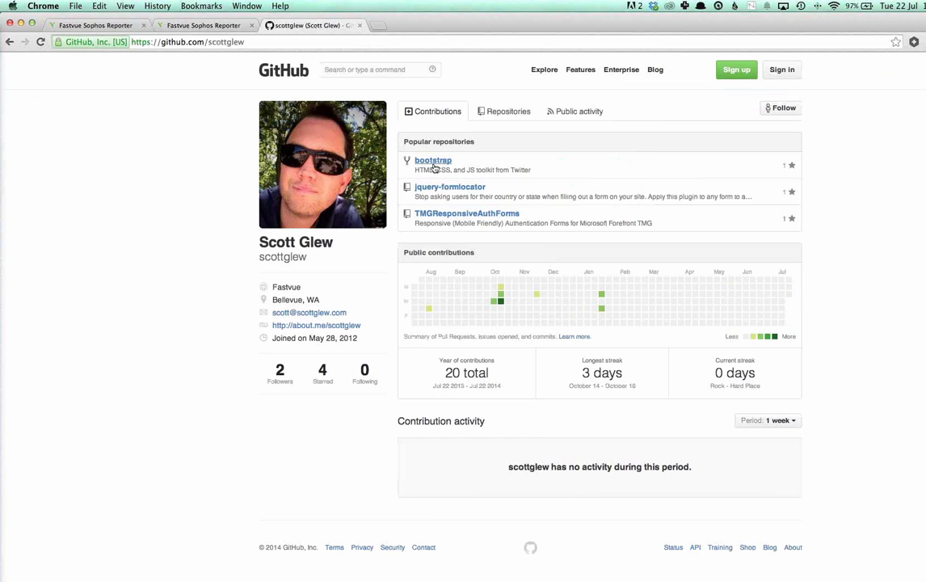
{"action": "left_click", "coordinate": [487, 215]}
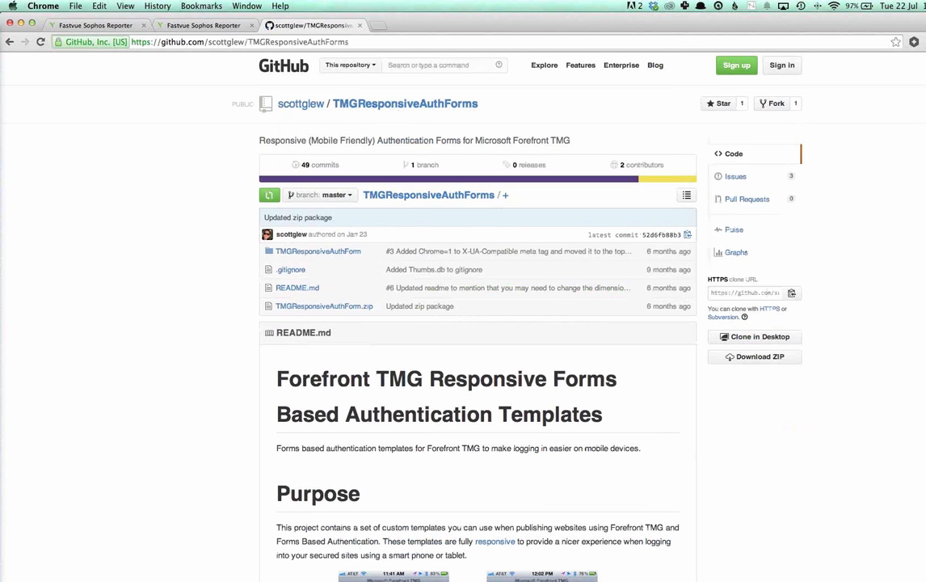
{"action": "scroll", "coordinate": [477, 323], "scroll_direction": "down", "scroll_amount": 10}
{"action": "scroll", "coordinate": [436, 228], "scroll_direction": "down", "scroll_amount": 2}
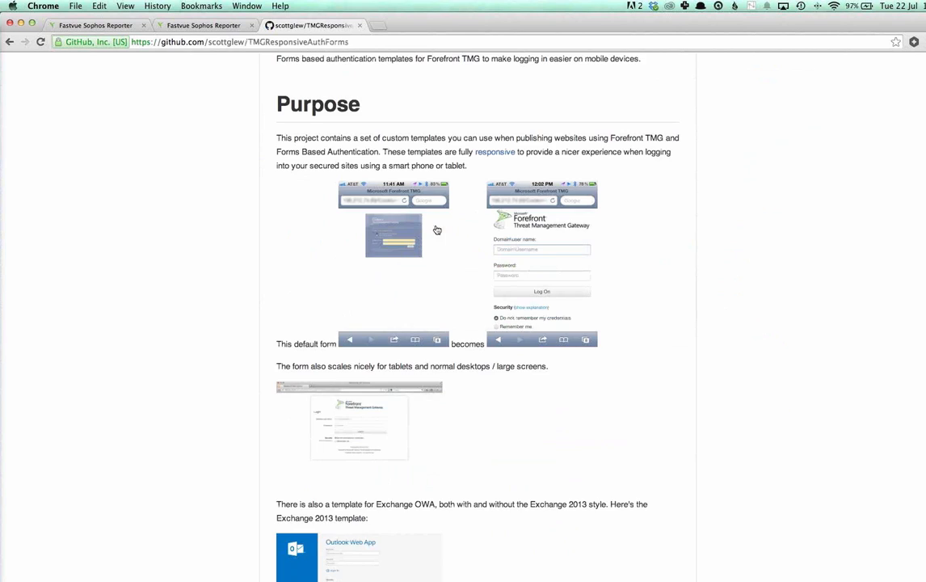
{"action": "scroll", "coordinate": [517, 243], "scroll_direction": "down", "scroll_amount": 1}
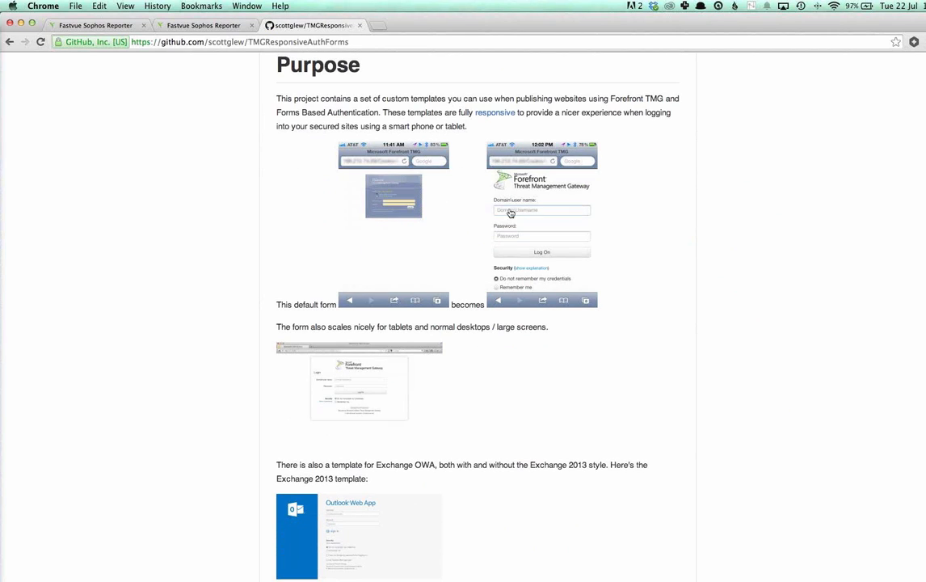
{"action": "scroll", "coordinate": [563, 247], "scroll_direction": "down", "scroll_amount": 1}
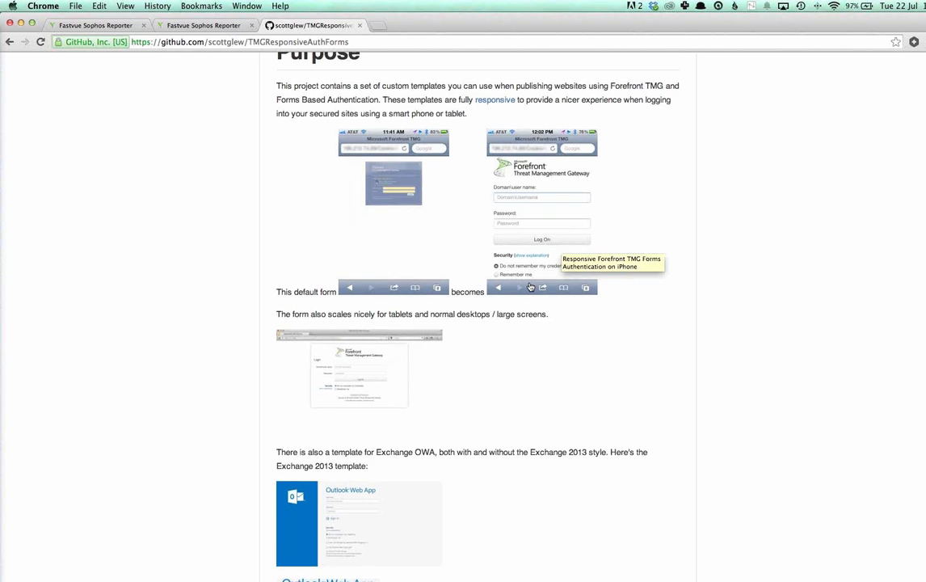
{"action": "scroll", "coordinate": [533, 279], "scroll_direction": "down", "scroll_amount": 1}
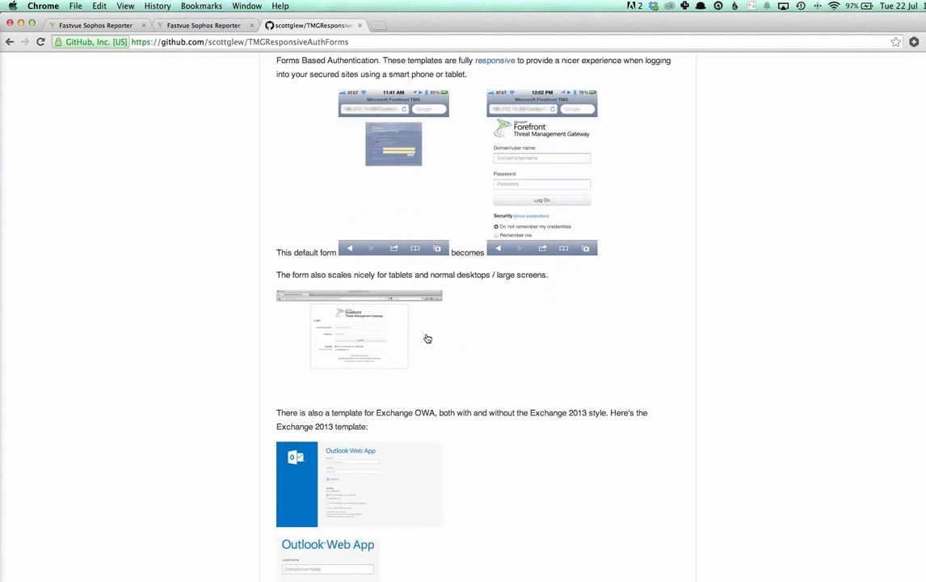
{"action": "scroll", "coordinate": [428, 338], "scroll_direction": "down", "scroll_amount": 5}
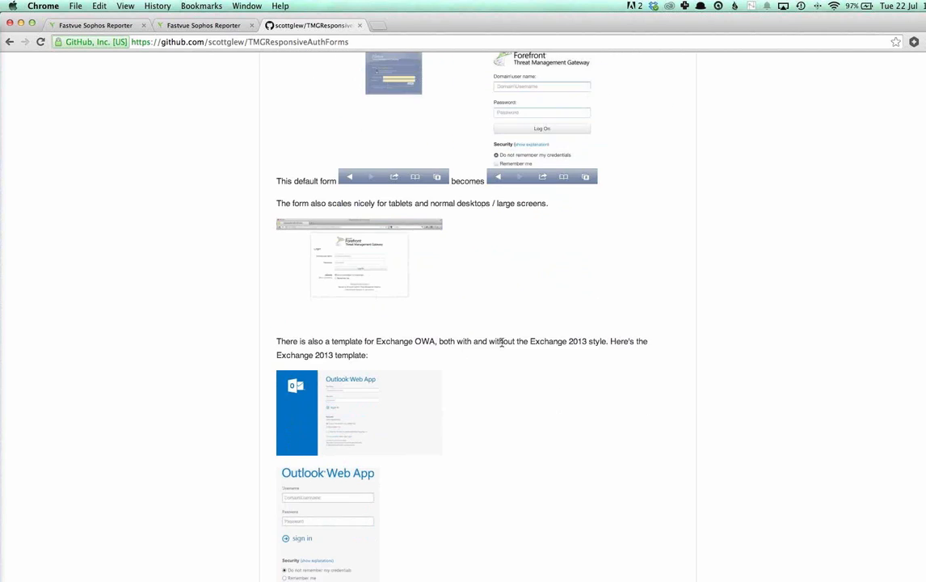
{"action": "scroll", "coordinate": [534, 346], "scroll_direction": "down", "scroll_amount": 3}
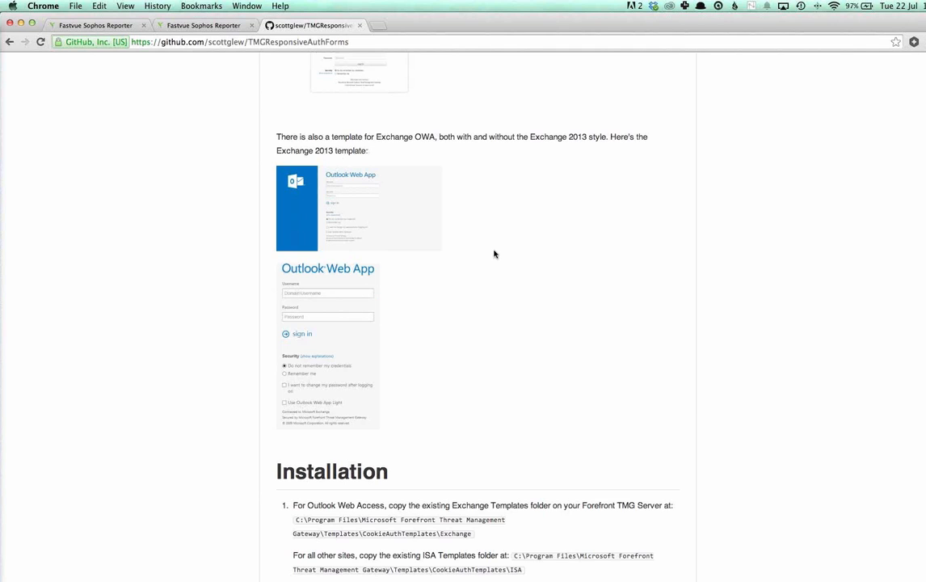
Step: Review the README from the Exchange OWA template description back up to the project title, checking the repository address along the way
{"action": "scroll", "coordinate": [506, 244], "scroll_direction": "up", "scroll_amount": 2}
{"action": "left_click_drag", "start_coordinate": [358, 193], "coordinate": [358, 199]}
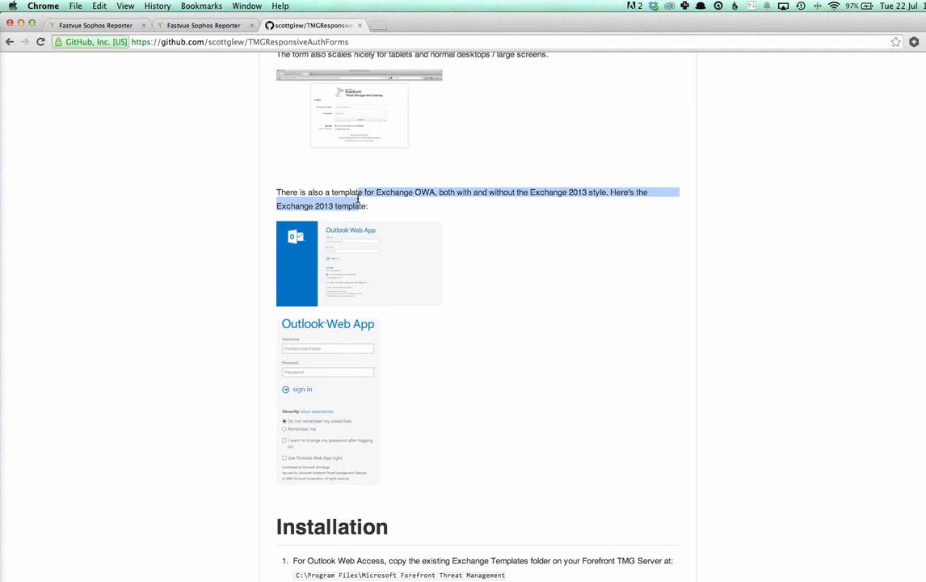
{"action": "left_click", "coordinate": [358, 199]}
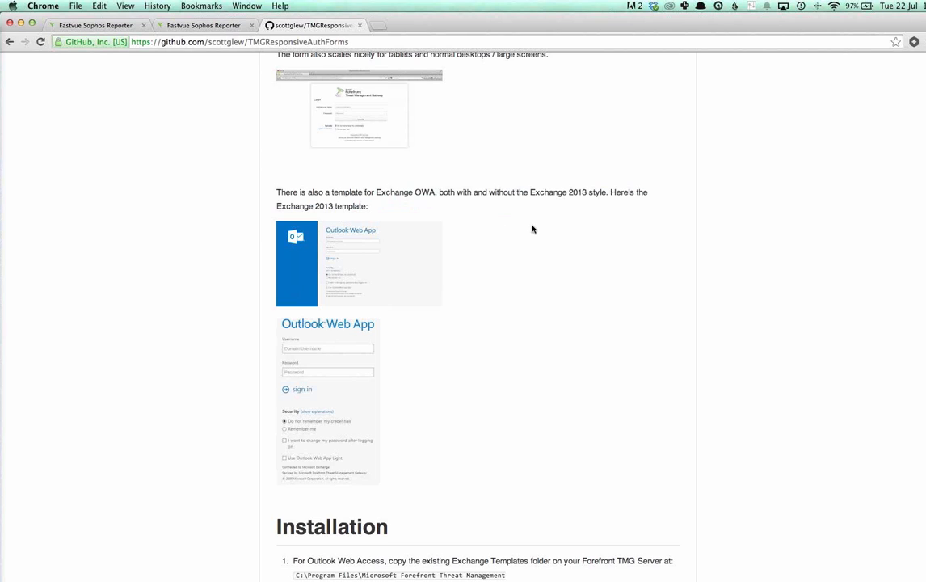
{"action": "scroll", "coordinate": [534, 229], "scroll_direction": "up", "scroll_amount": 4}
{"action": "left_click", "coordinate": [221, 42]}
{"action": "left_click", "coordinate": [231, 42]}
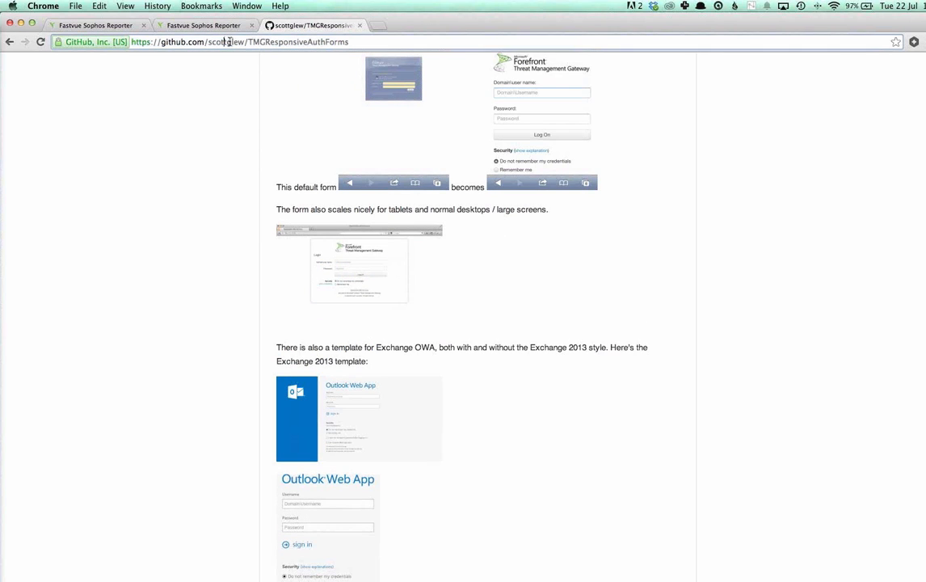
{"action": "left_click", "coordinate": [554, 301]}
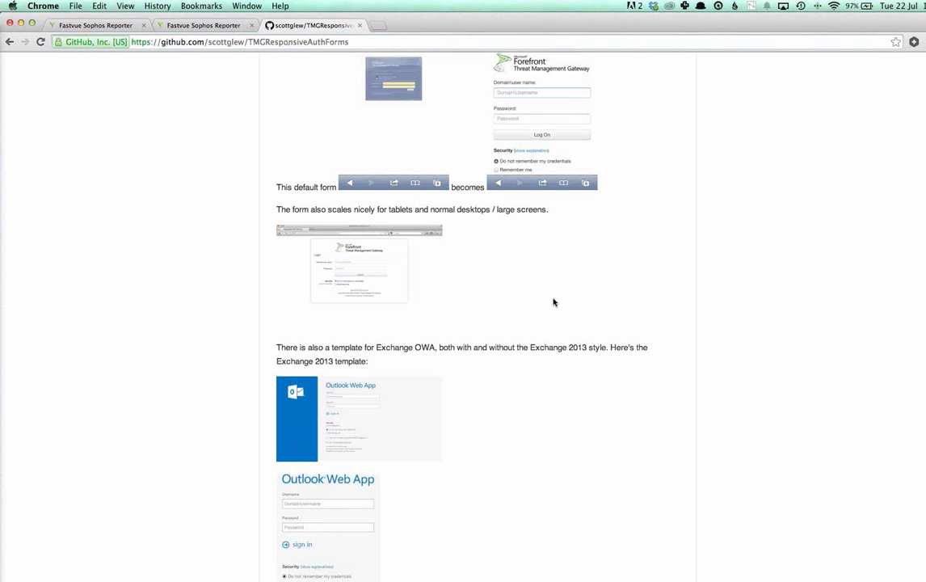
{"action": "scroll", "coordinate": [565, 303], "scroll_direction": "up", "scroll_amount": 1}
{"action": "scroll", "coordinate": [700, 344], "scroll_direction": "up", "scroll_amount": 10}
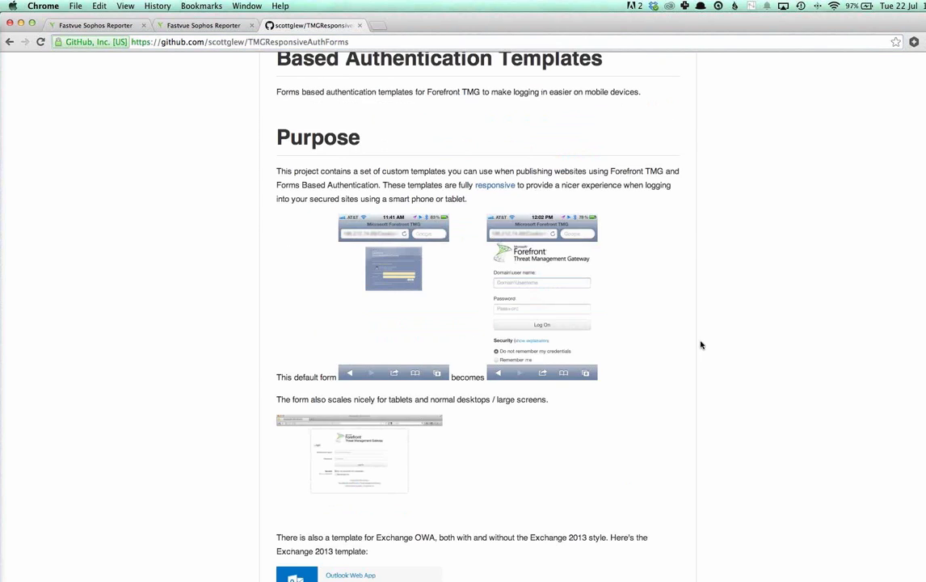
{"action": "left_click_drag", "start_coordinate": [290, 252], "coordinate": [427, 252]}
{"action": "left_click", "coordinate": [429, 252]}
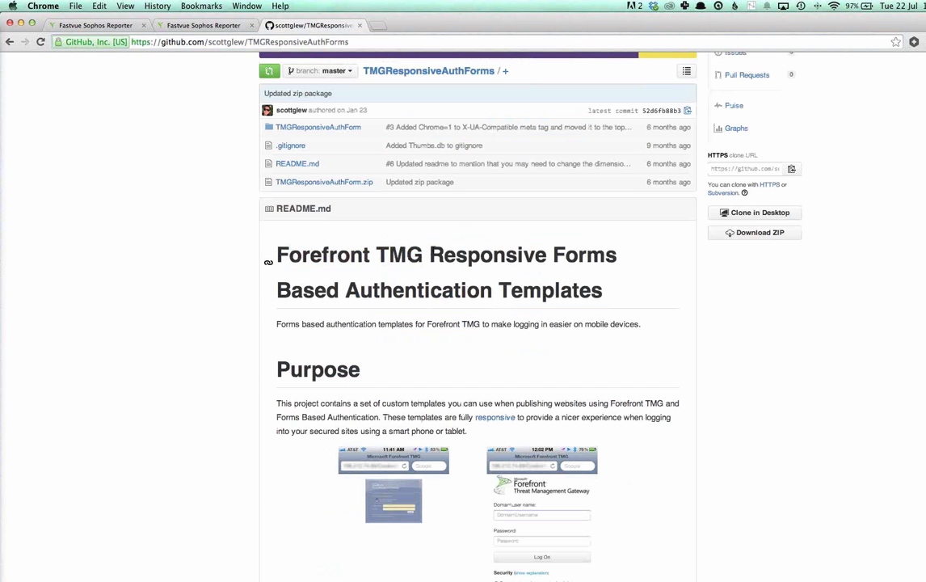
{"action": "left_click_drag", "start_coordinate": [311, 253], "coordinate": [441, 247]}
{"action": "left_click", "coordinate": [441, 247]}
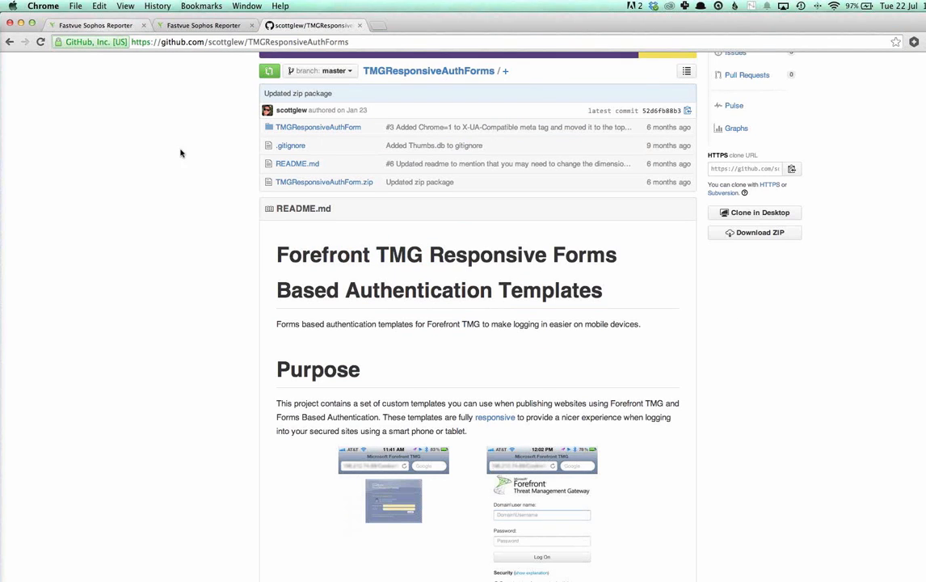
Step: Return to the Fastvue Sophos Reporter Alerts page and switch to the slide presentation
{"action": "left_click", "coordinate": [98, 27]}
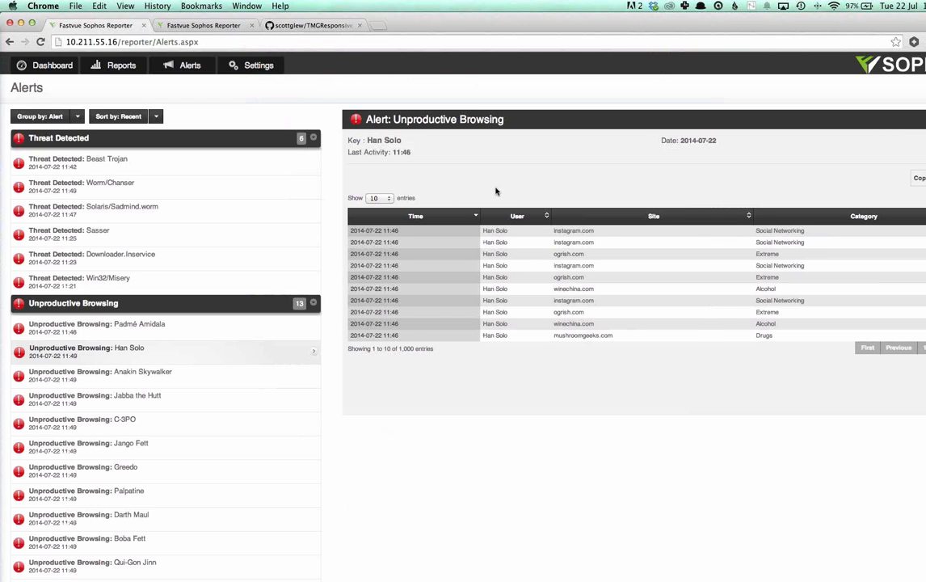
{"action": "key", "text": "super+Tab"}
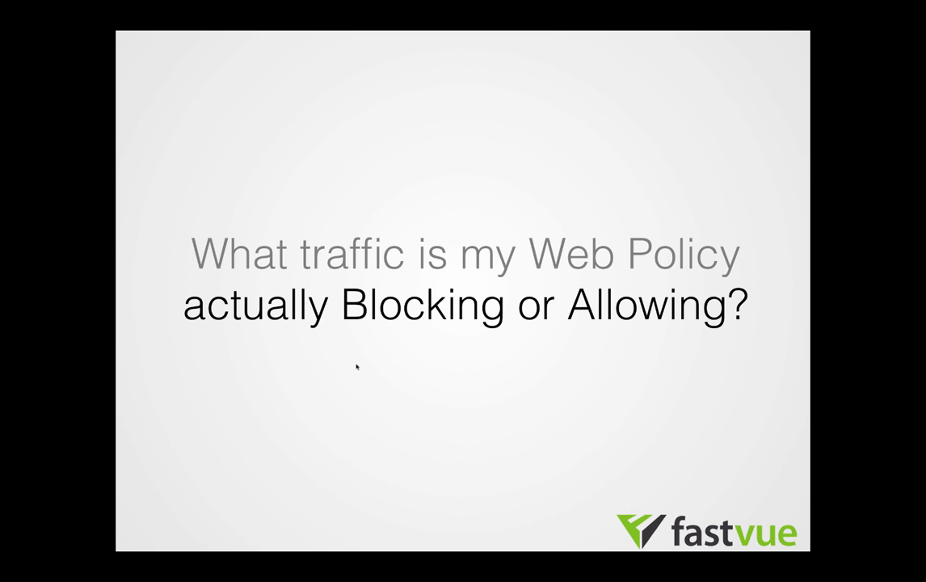
{"action": "key", "text": "Right"}
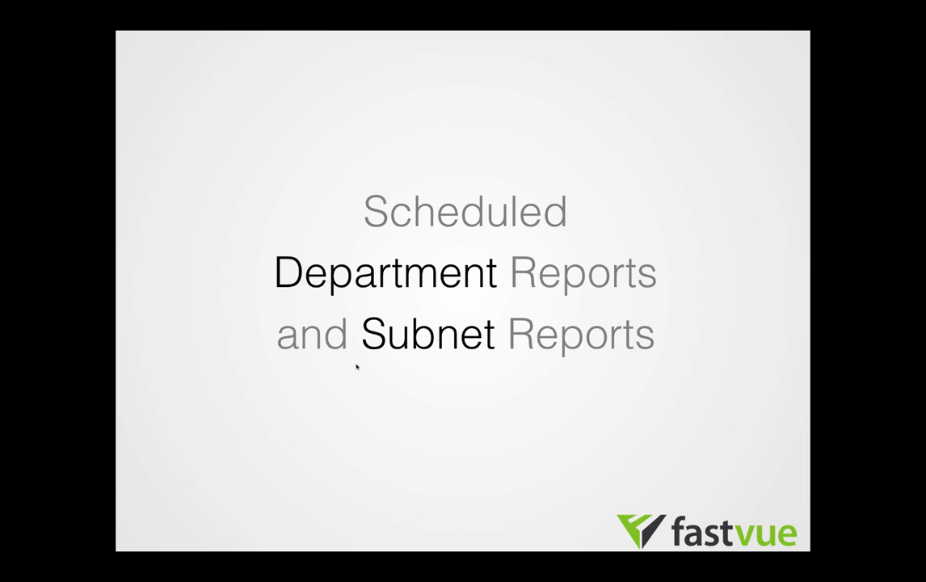
{"action": "key", "text": "Right"}
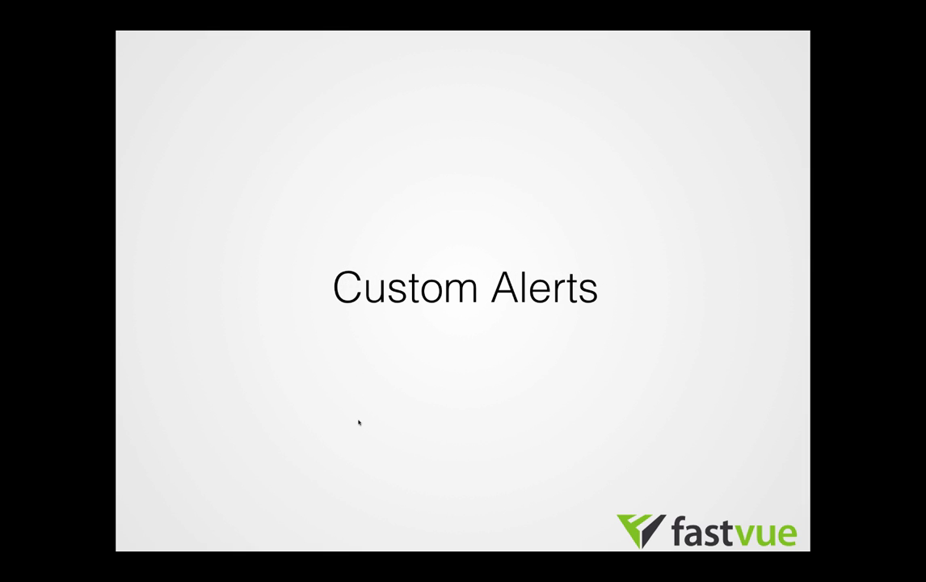
{"action": "key", "text": "Right"}
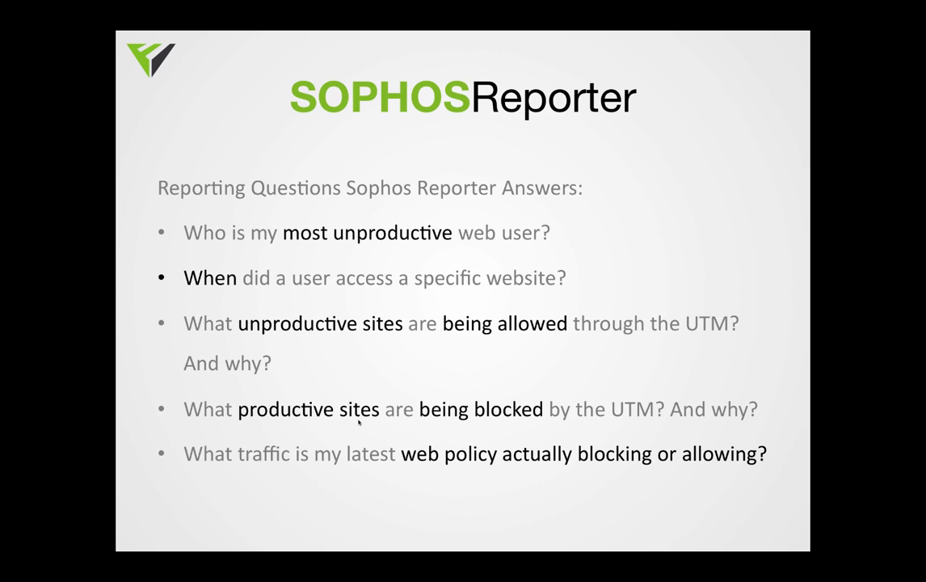